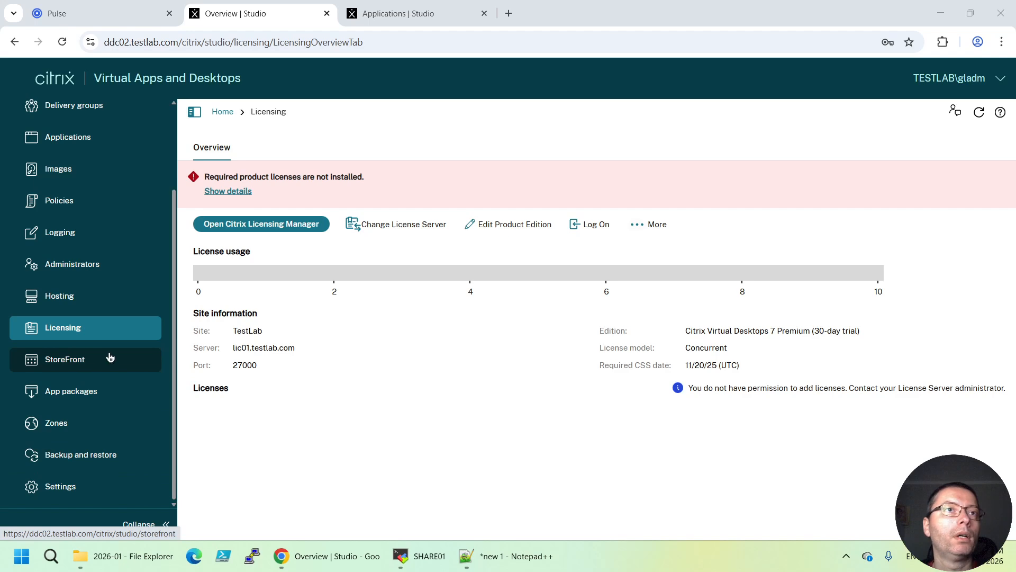
Step: Check the site name in the licensing overview of the ddc02 site and of the ddc20 site
{"action": "double_click", "coordinate": [261, 332]}
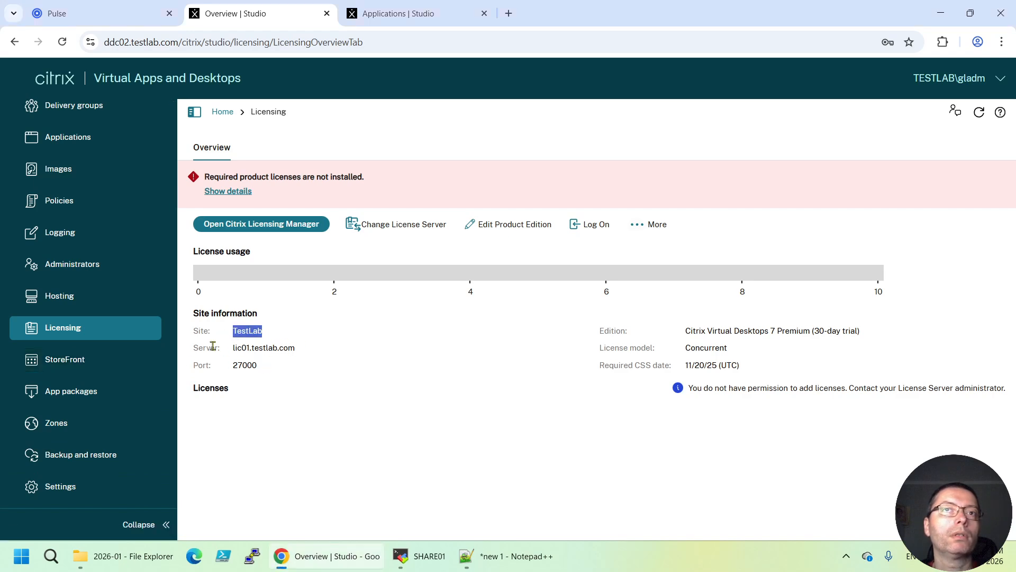
{"action": "left_click", "coordinate": [403, 13]}
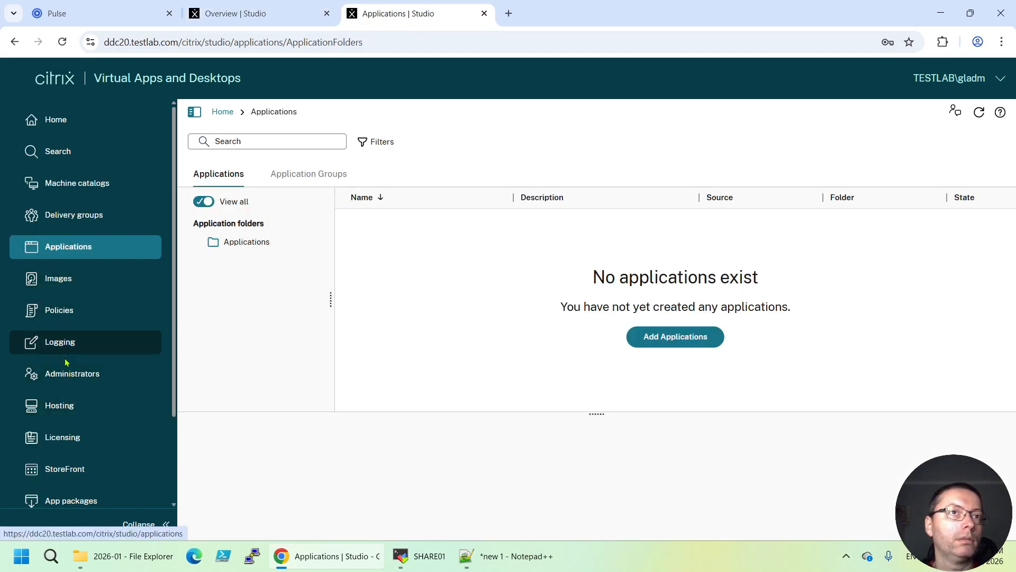
{"action": "scroll", "coordinate": [74, 312], "scroll_direction": "down", "scroll_amount": 3}
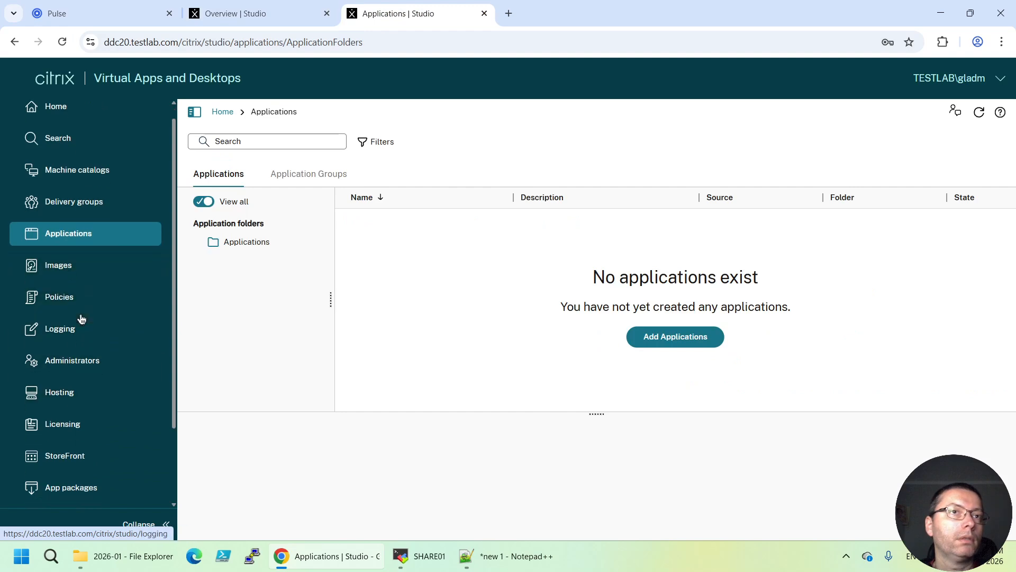
{"action": "left_click", "coordinate": [67, 334]}
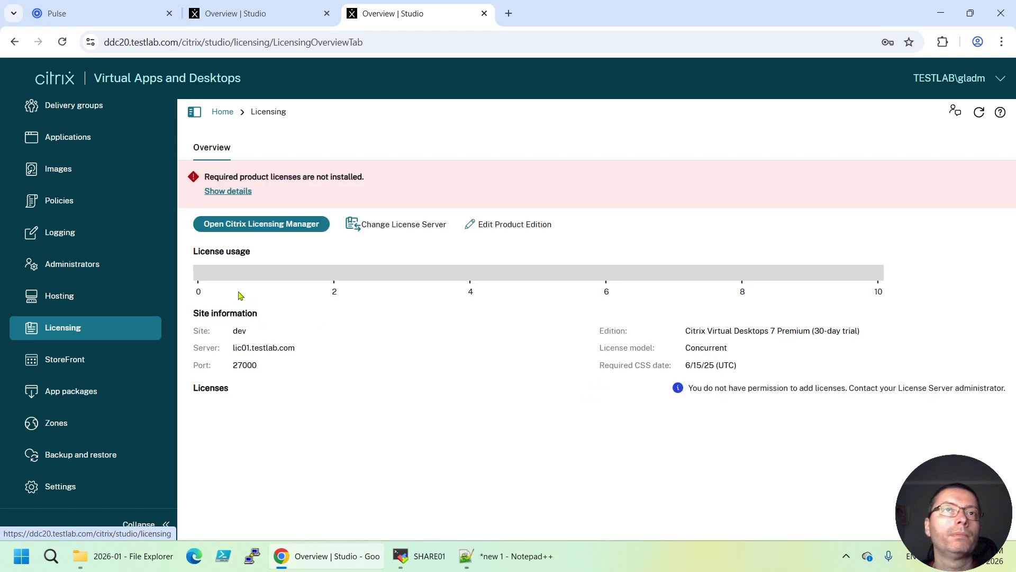
{"action": "double_click", "coordinate": [246, 332]}
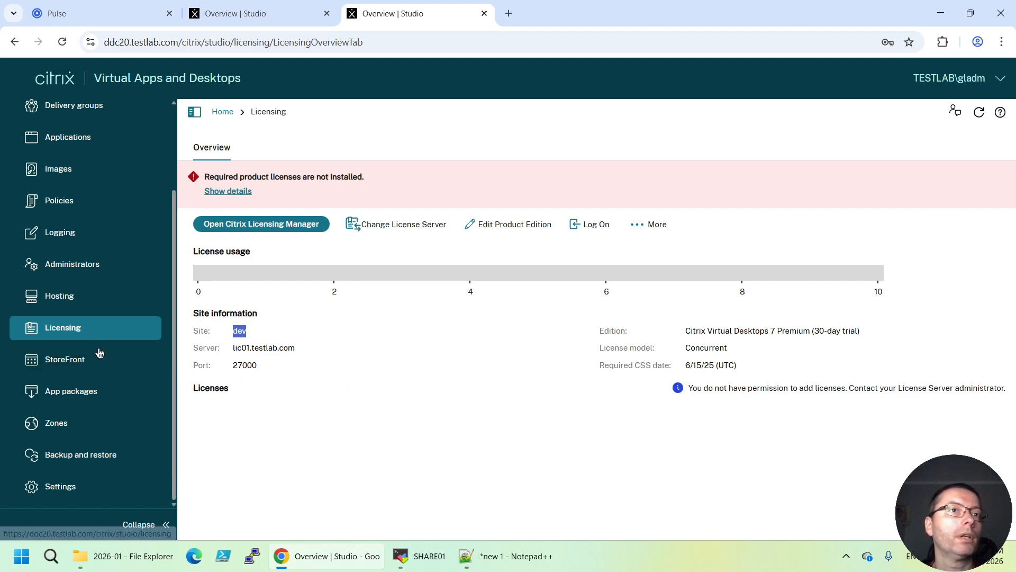
Step: Review the machine catalogs, delivery groups, applications and policies of the dev site on ddc20, ending on its home page
{"action": "scroll", "coordinate": [106, 379], "scroll_direction": "up", "scroll_amount": 1}
{"action": "scroll", "coordinate": [107, 378], "scroll_direction": "up", "scroll_amount": 2}
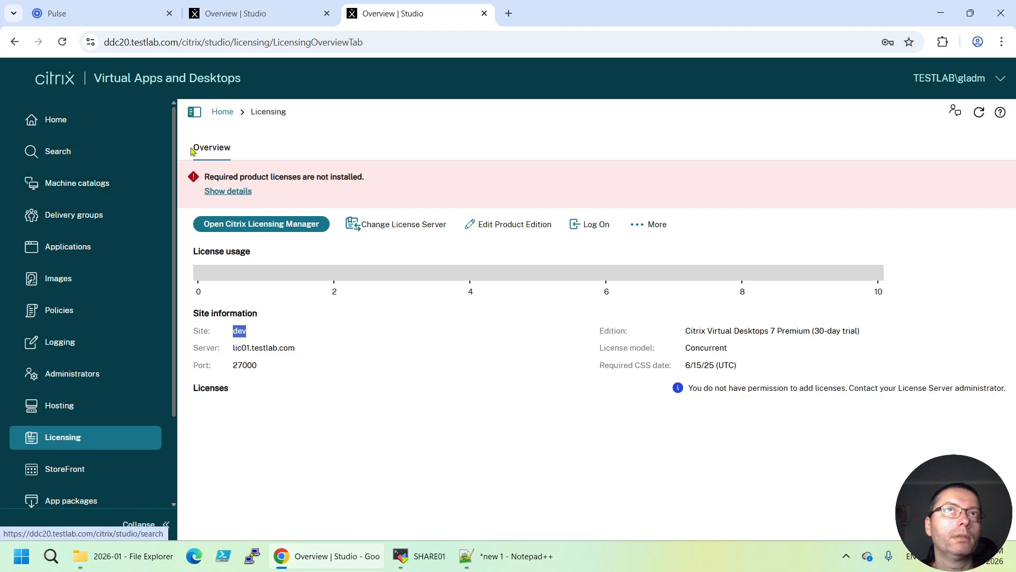
{"action": "left_click", "coordinate": [80, 183]}
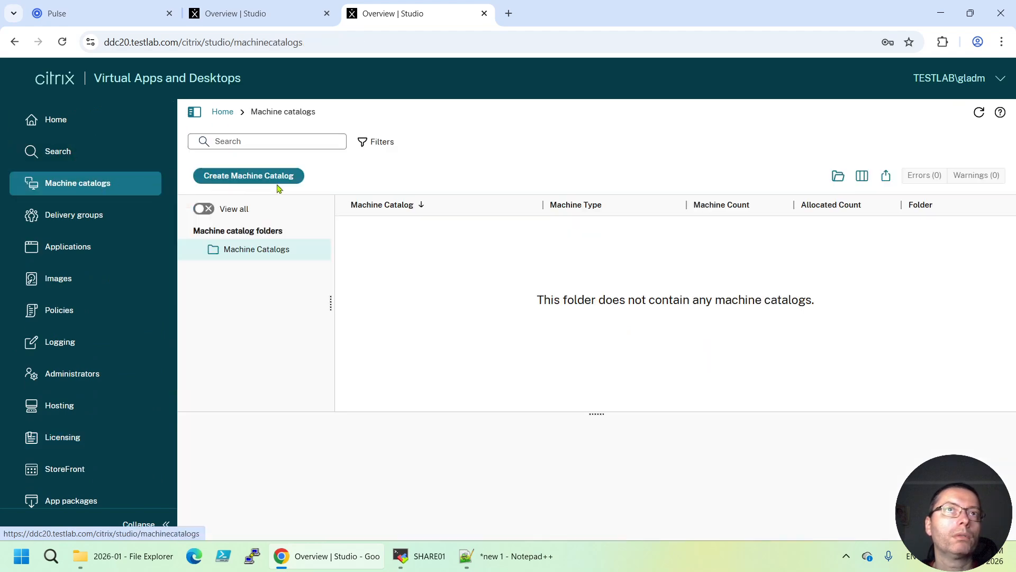
{"action": "left_click", "coordinate": [87, 216]}
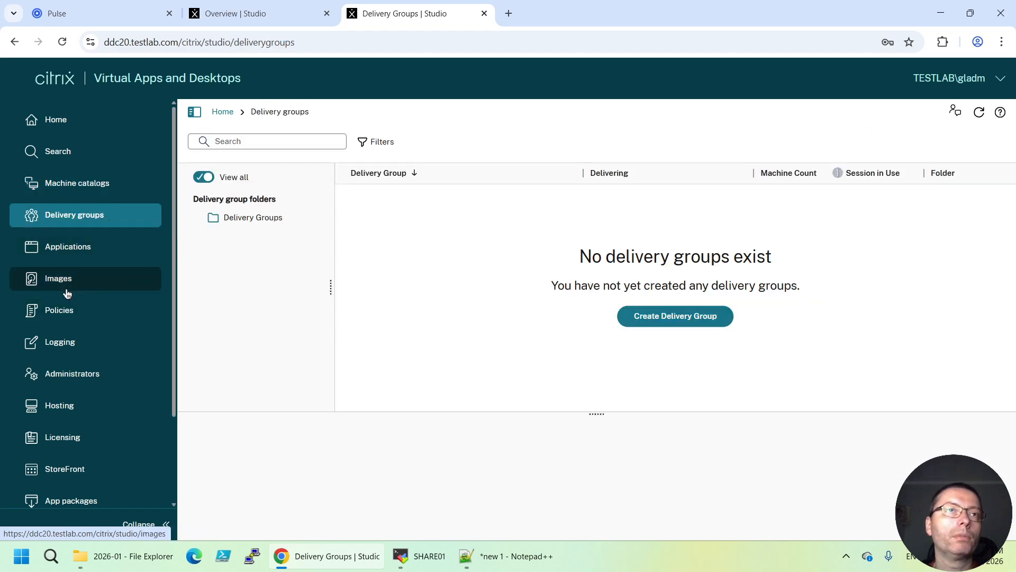
{"action": "left_click", "coordinate": [89, 255]}
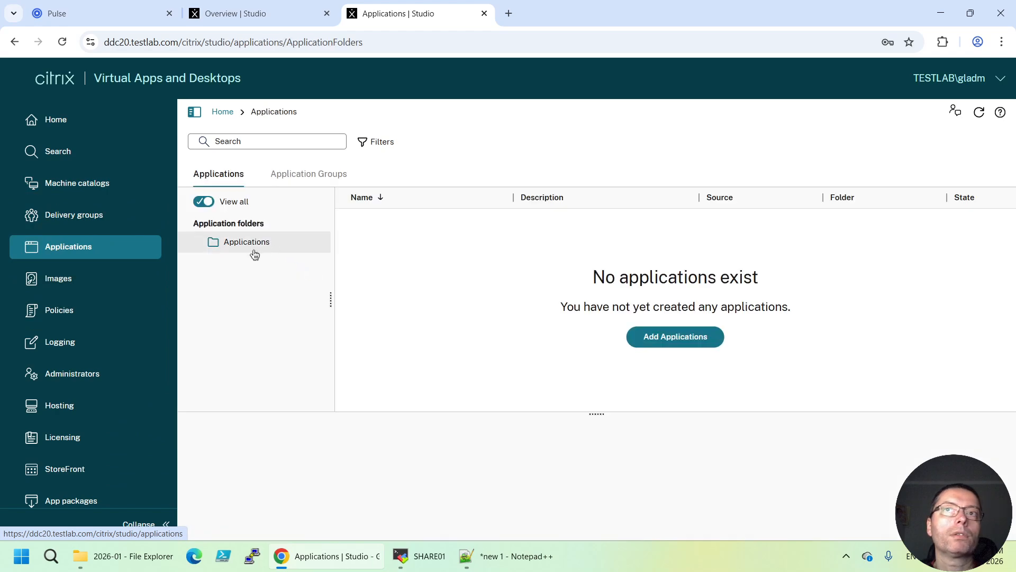
{"action": "scroll", "coordinate": [58, 371], "scroll_direction": "down", "scroll_amount": 1}
{"action": "scroll", "coordinate": [58, 371], "scroll_direction": "down", "scroll_amount": 1}
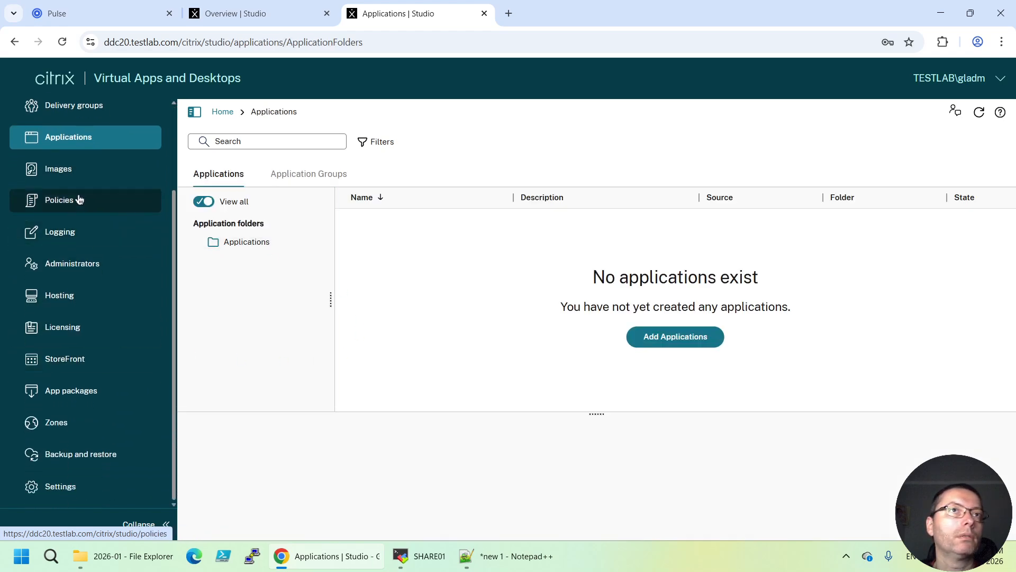
{"action": "left_click", "coordinate": [68, 203]}
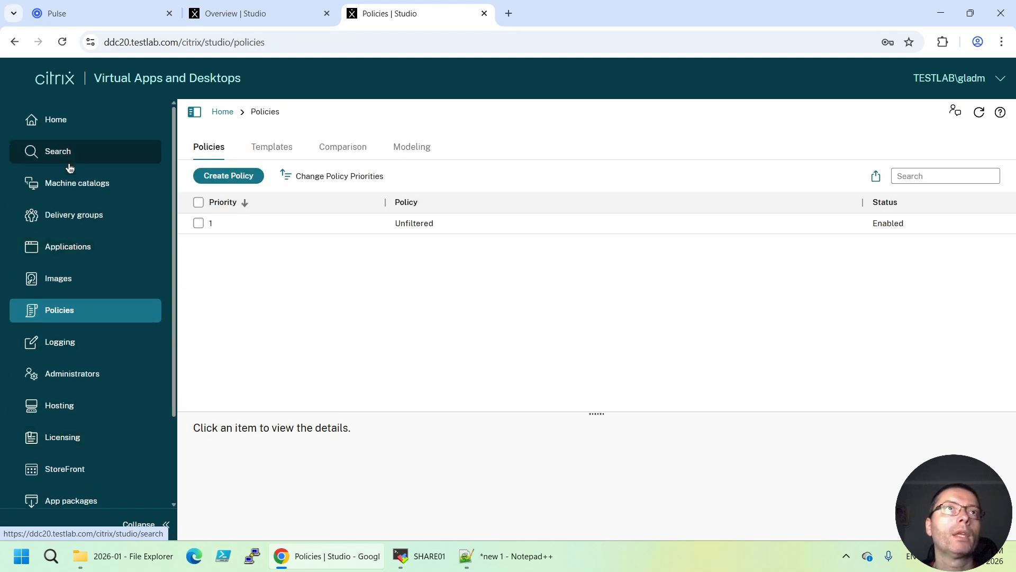
{"action": "left_click", "coordinate": [69, 125]}
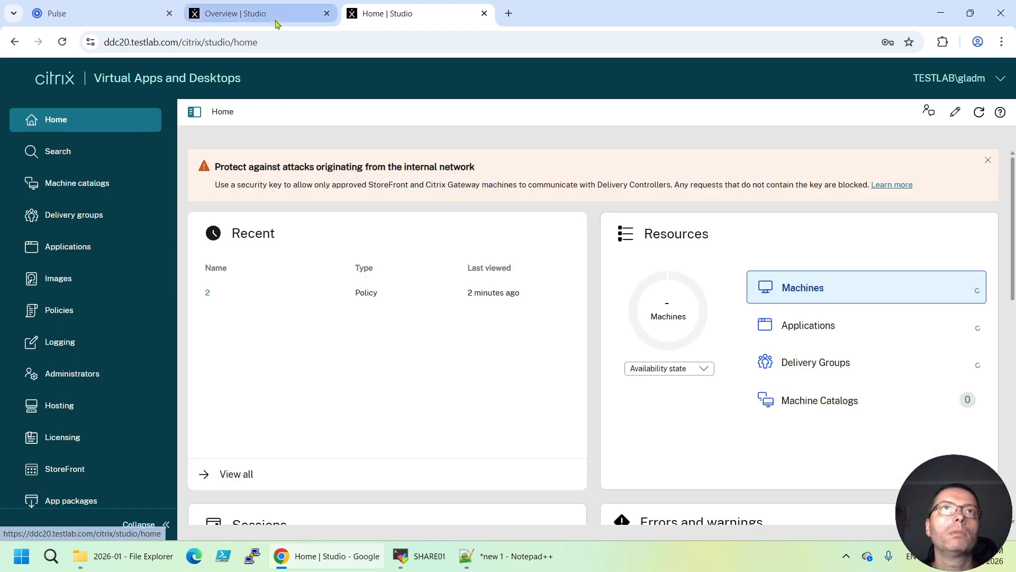
Step: Review the machine catalogs, delivery groups, applications and policies of the TestLab site on ddc02
{"action": "left_click", "coordinate": [275, 18]}
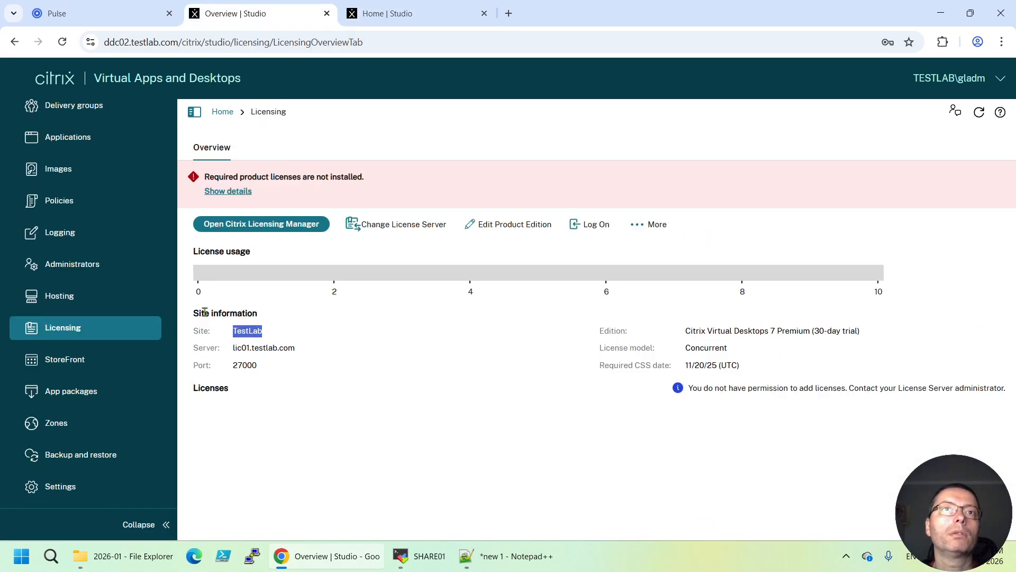
{"action": "scroll", "coordinate": [84, 232], "scroll_direction": "up", "scroll_amount": 3}
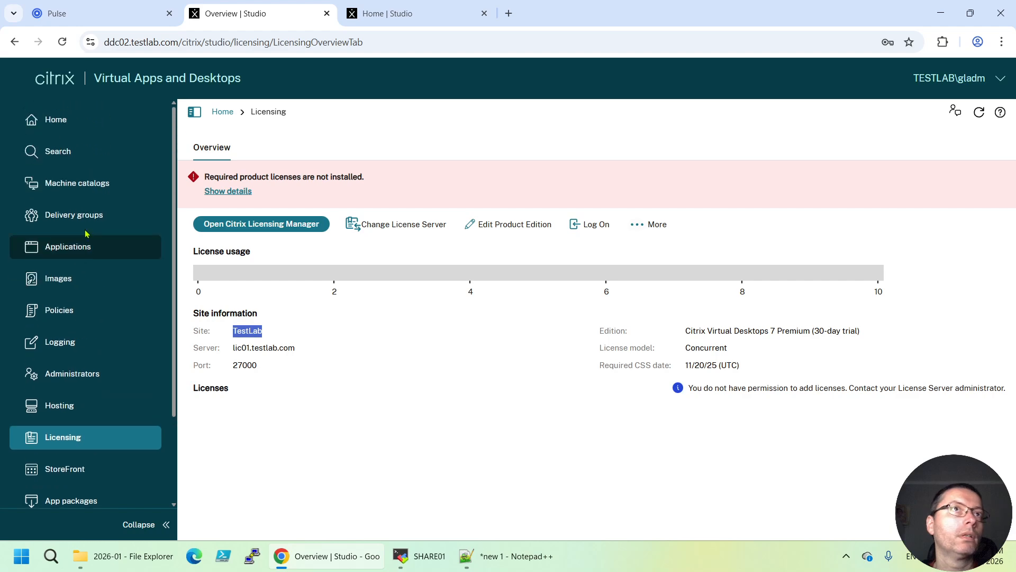
{"action": "left_click", "coordinate": [90, 183]}
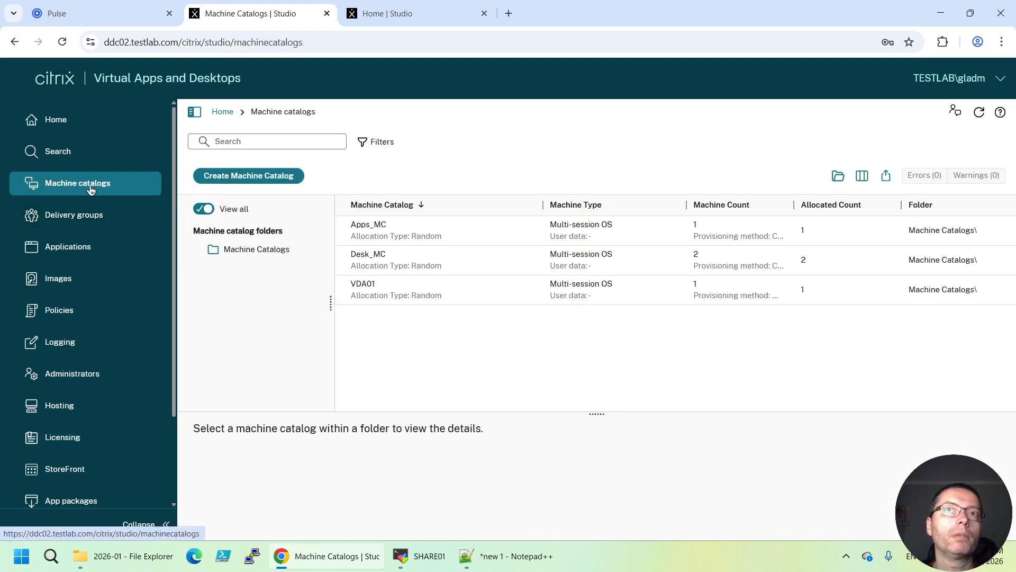
{"action": "left_click", "coordinate": [139, 222]}
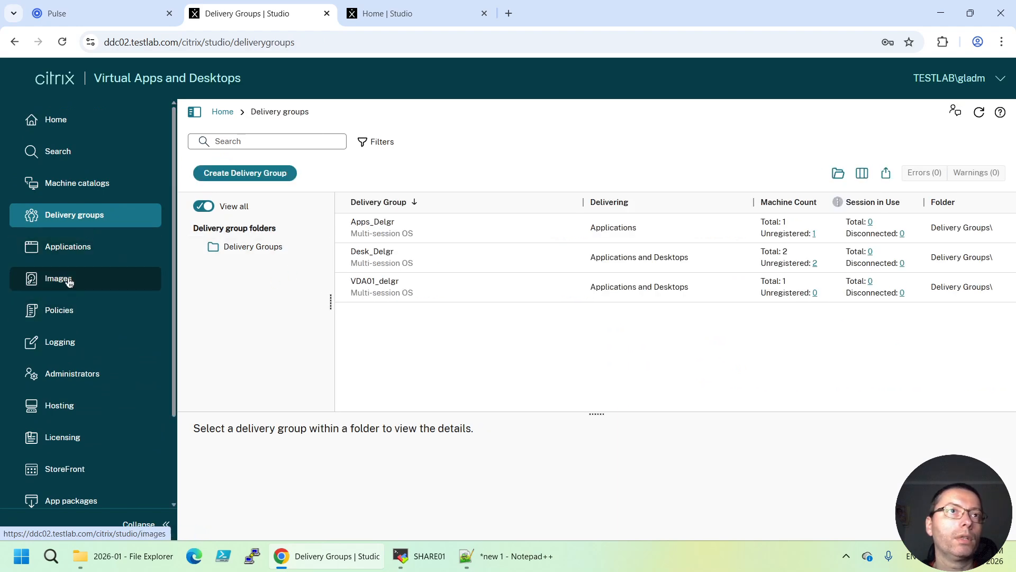
{"action": "left_click", "coordinate": [73, 249]}
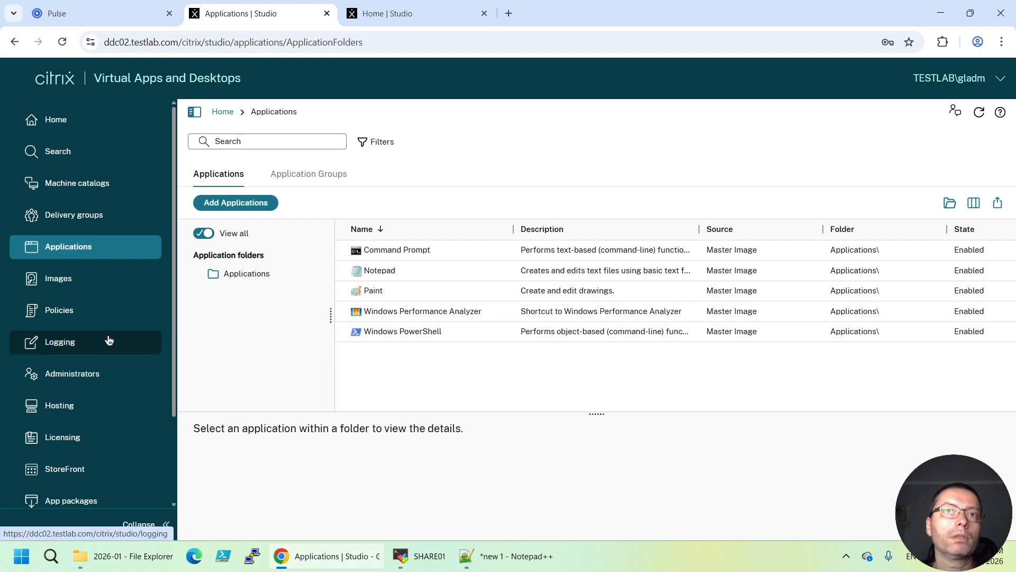
{"action": "left_click", "coordinate": [58, 312]}
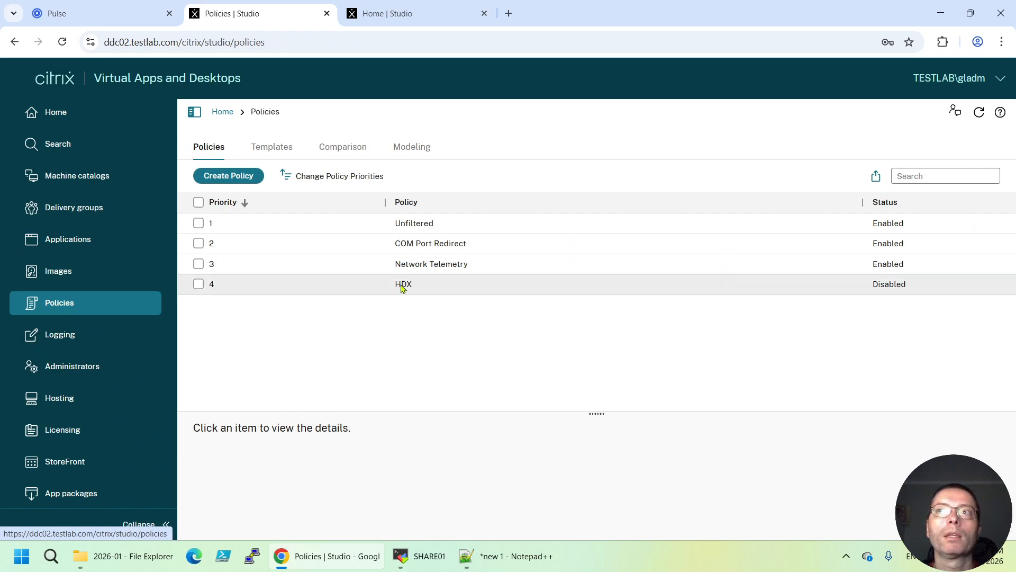
Step: Examine the storage location in the TestLab site's backup and restore settings
{"action": "scroll", "coordinate": [113, 266], "scroll_direction": "down", "scroll_amount": 2}
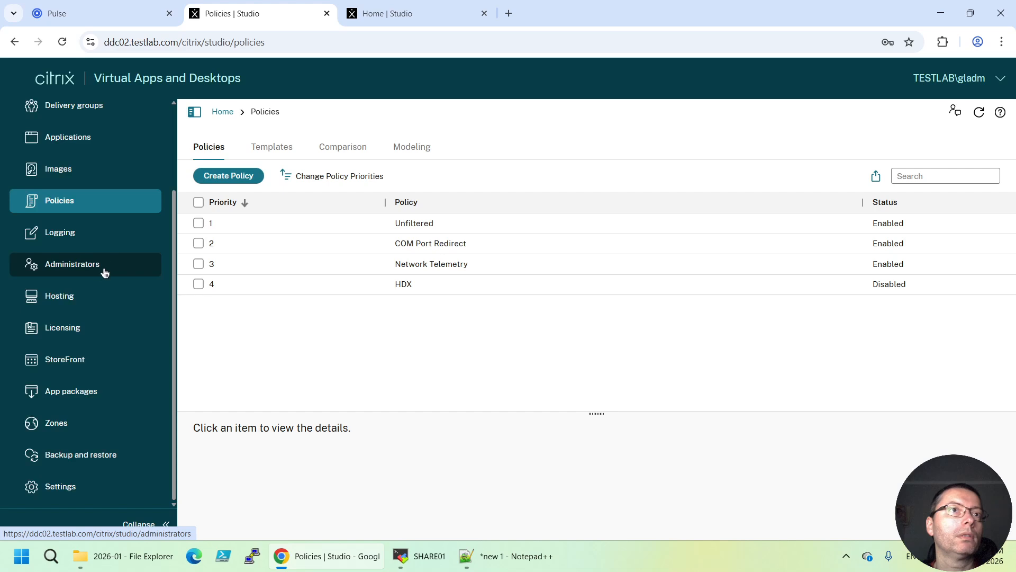
{"action": "left_click", "coordinate": [72, 464]}
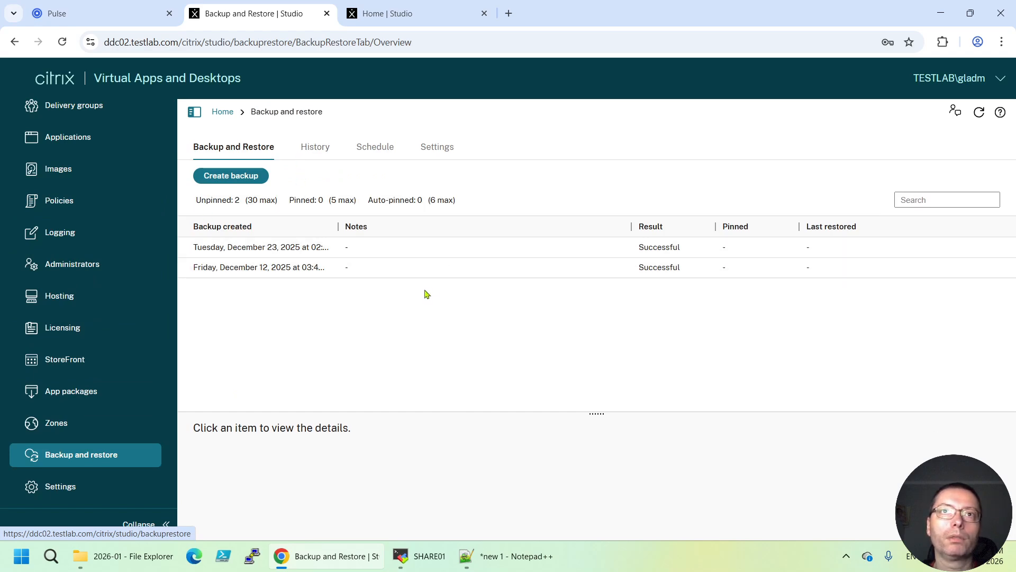
{"action": "left_click", "coordinate": [429, 148]}
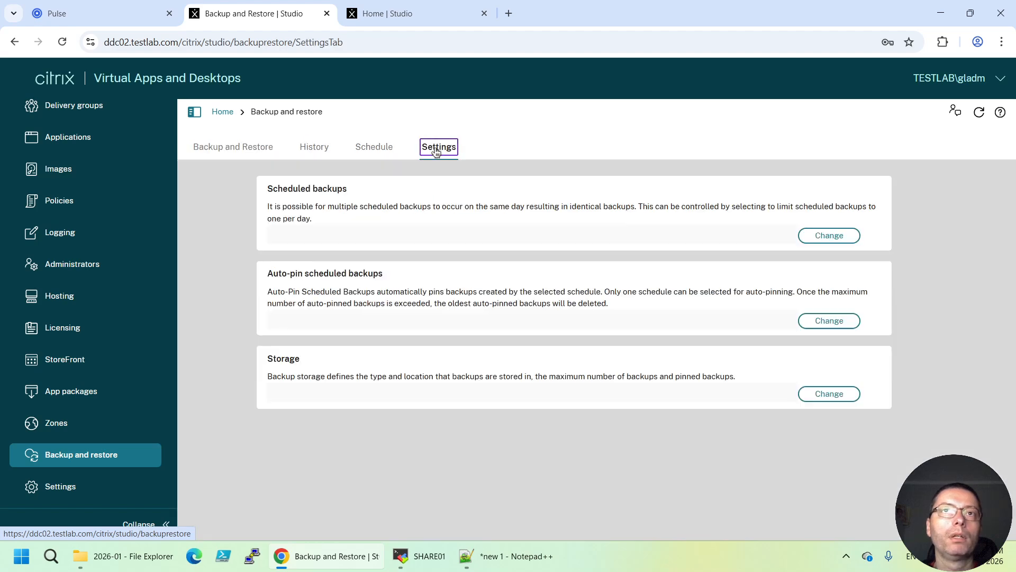
{"action": "left_click_drag", "start_coordinate": [411, 437], "coordinate": [529, 429]}
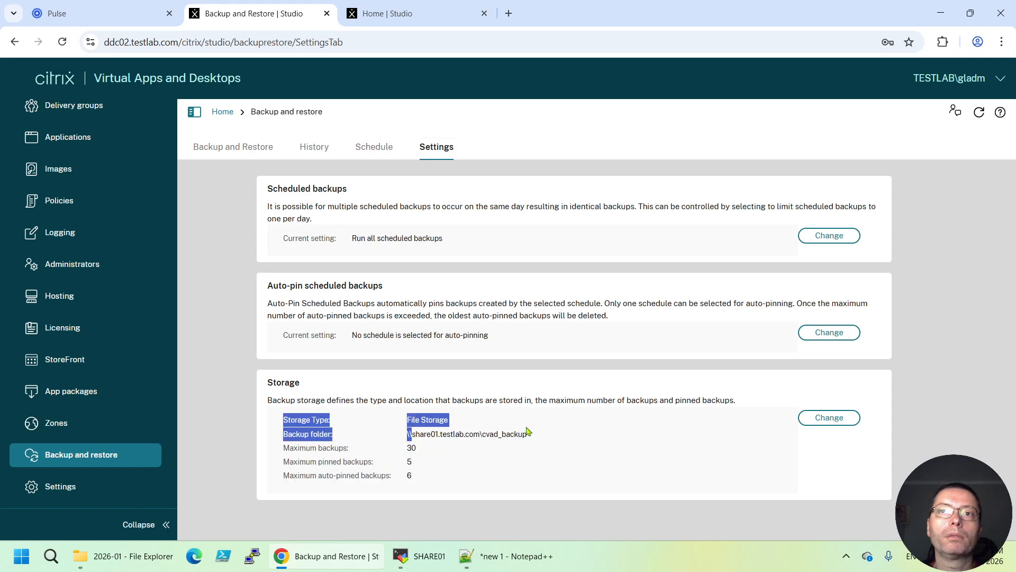
{"action": "left_click", "coordinate": [504, 433]}
{"action": "left_click_drag", "start_coordinate": [410, 434], "coordinate": [512, 434]}
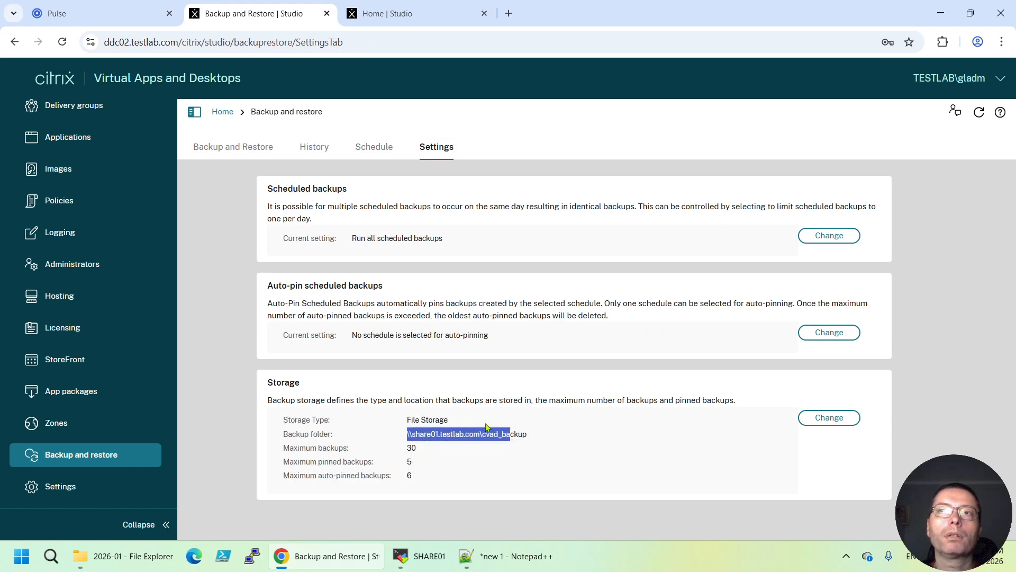
Step: Create a backup of the TestLab site with the note "Today", checking the listed backup limitations
{"action": "left_click", "coordinate": [233, 146]}
{"action": "left_click", "coordinate": [236, 175]}
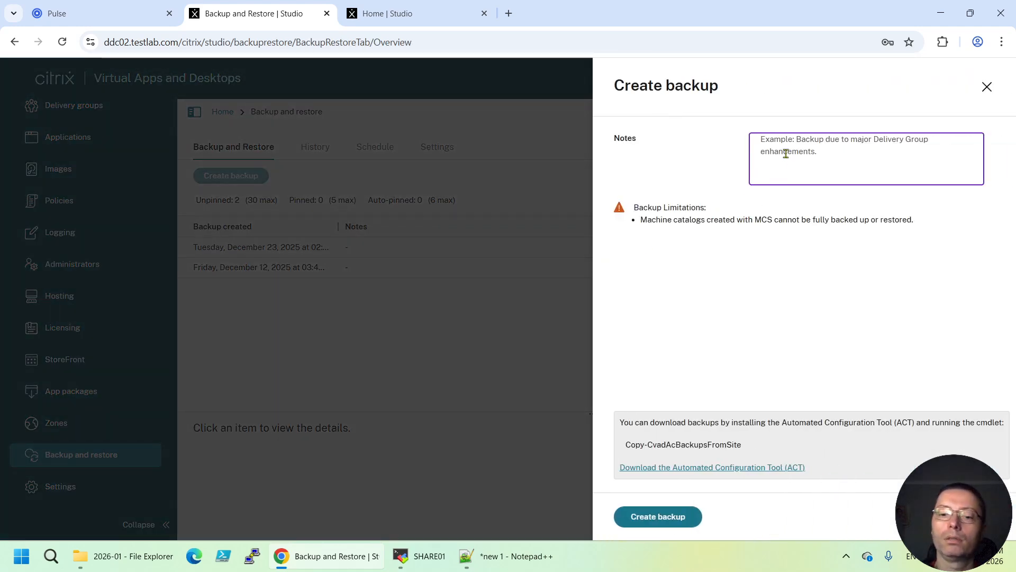
{"action": "type", "text": "Today"}
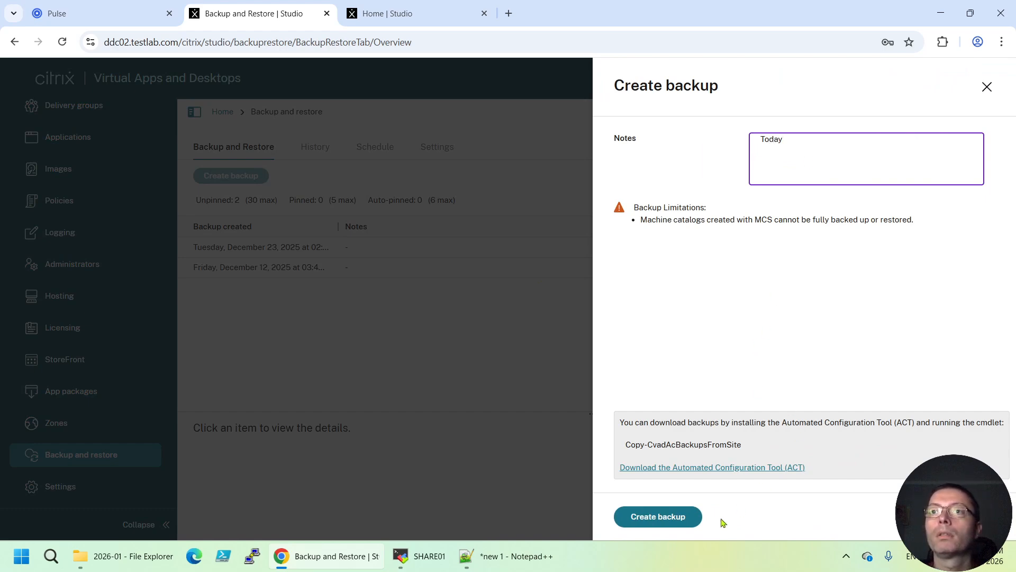
{"action": "left_click_drag", "start_coordinate": [641, 219], "coordinate": [925, 227]}
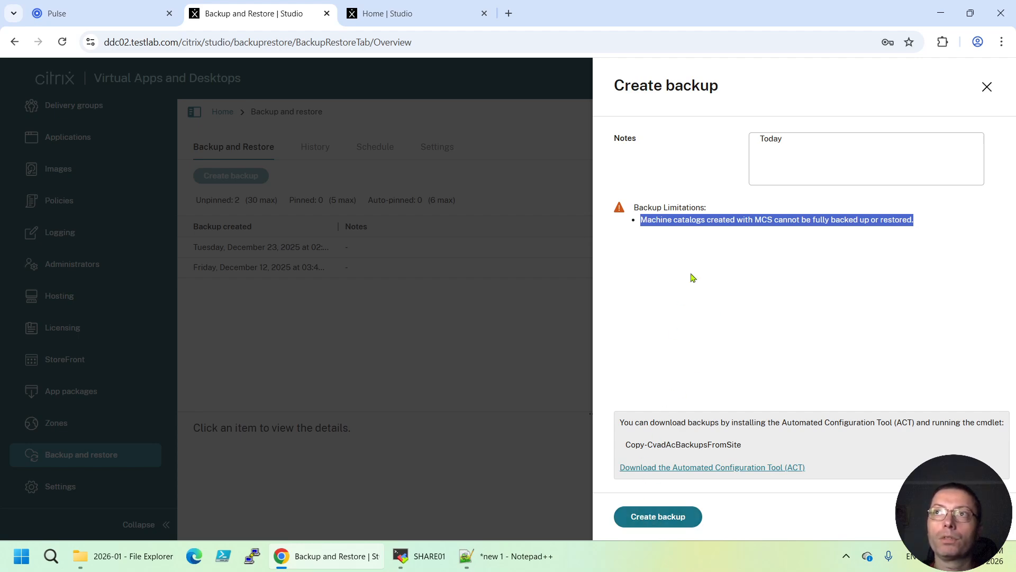
{"action": "left_click", "coordinate": [659, 517]}
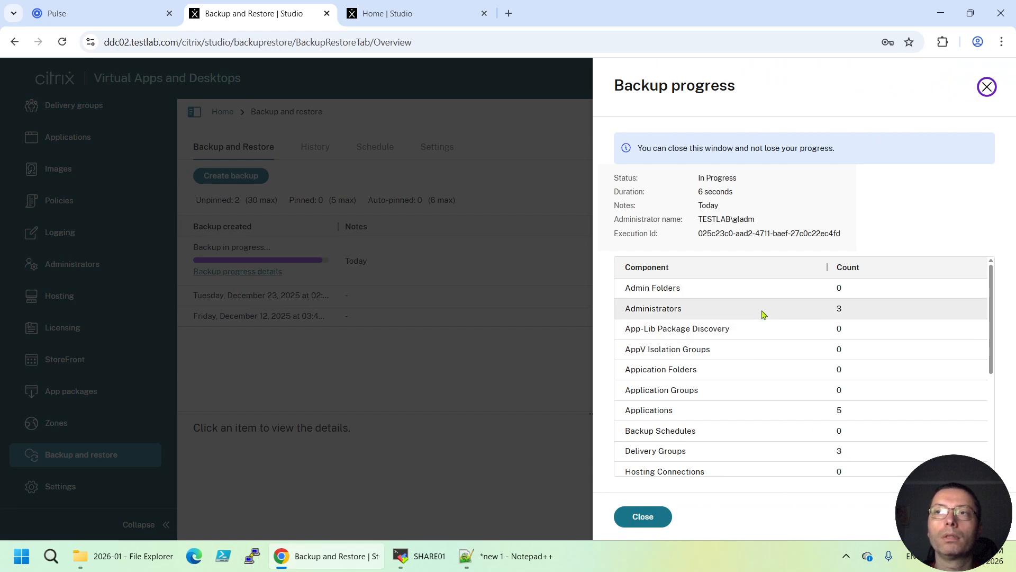
Step: Review the backed-up components in the backup progress details, close them and widen the backup creation date column
{"action": "scroll", "coordinate": [771, 407], "scroll_direction": "down", "scroll_amount": 1}
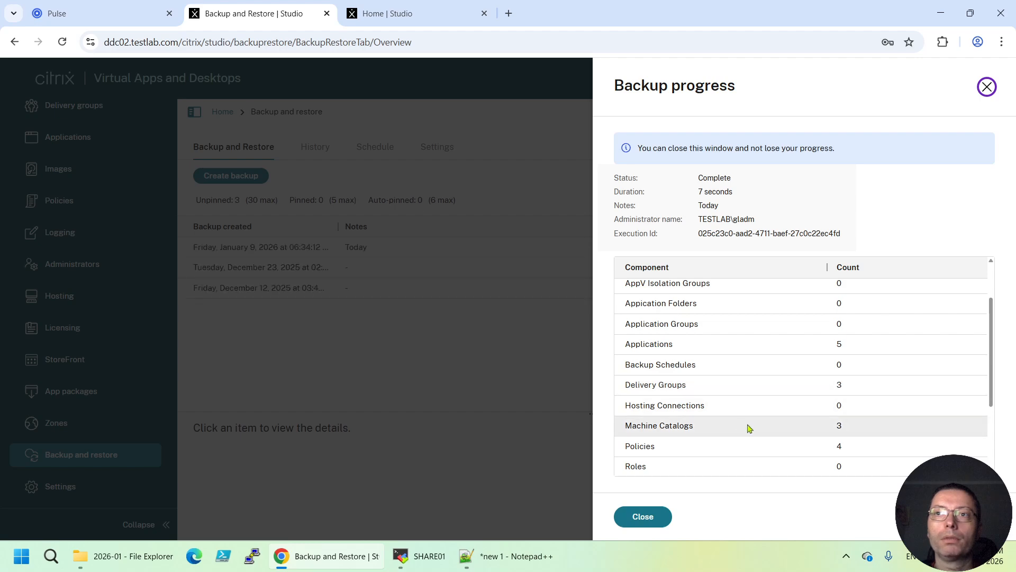
{"action": "scroll", "coordinate": [737, 408], "scroll_direction": "down", "scroll_amount": 1}
{"action": "scroll", "coordinate": [748, 408], "scroll_direction": "down", "scroll_amount": 1}
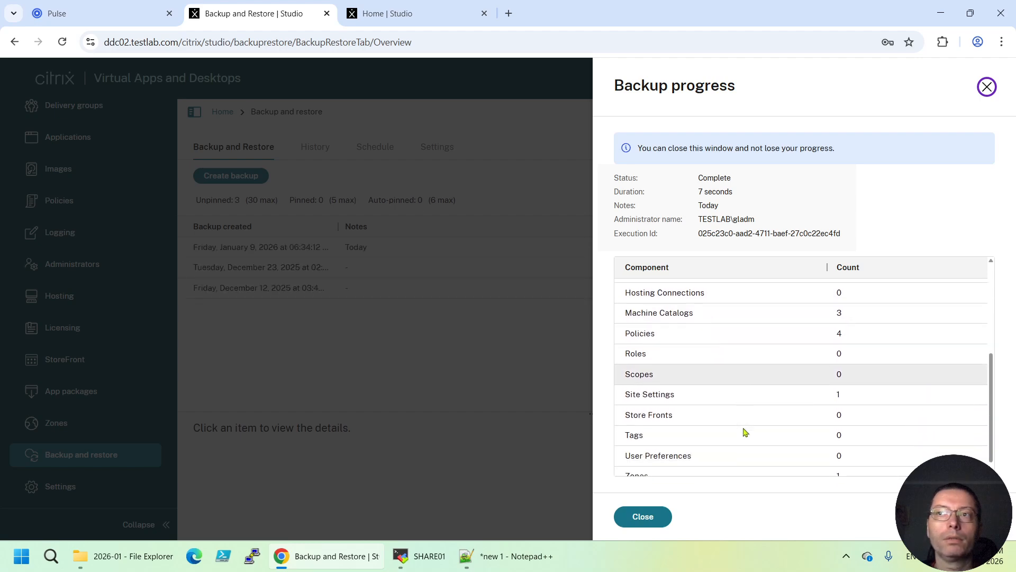
{"action": "scroll", "coordinate": [741, 429], "scroll_direction": "down", "scroll_amount": 1}
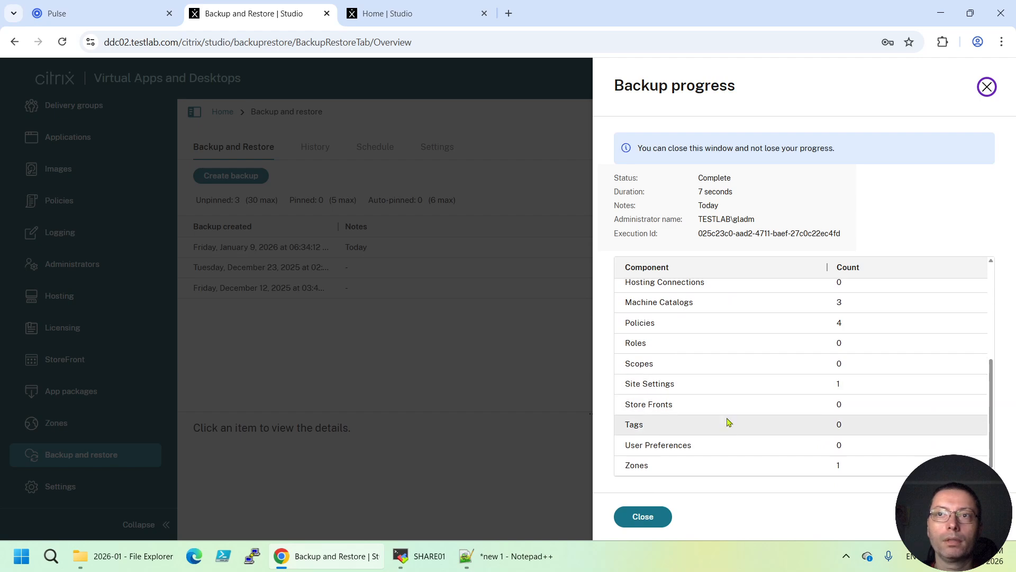
{"action": "left_click", "coordinate": [651, 518]}
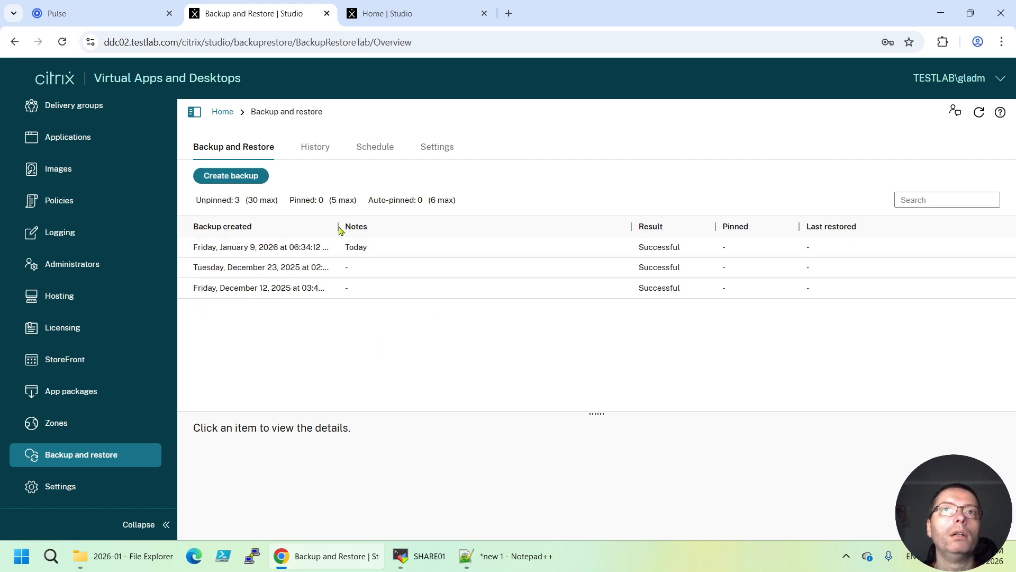
{"action": "left_click_drag", "start_coordinate": [339, 227], "coordinate": [425, 227]}
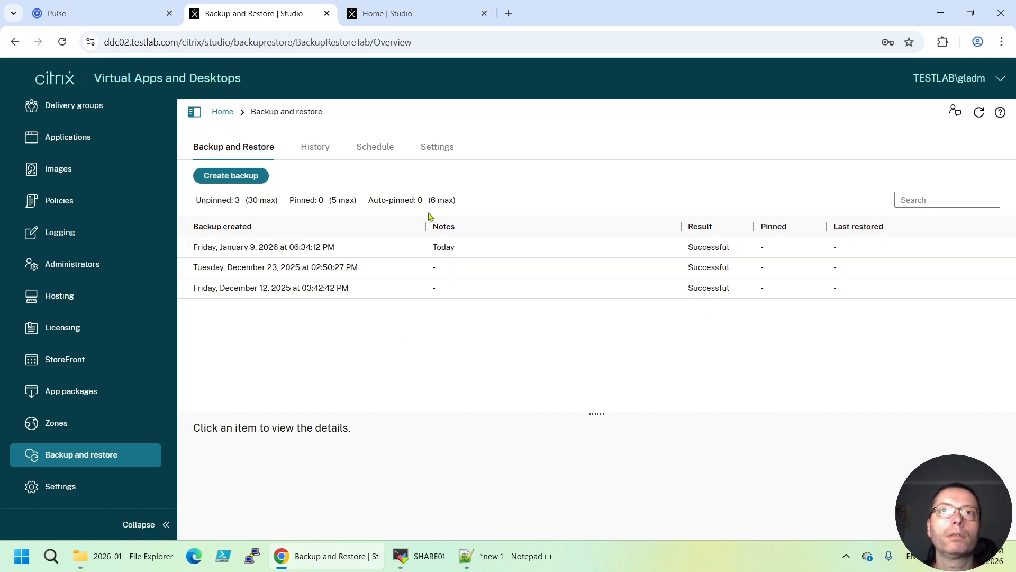
Step: Check the backup folder path in the backup settings and switch to the SHARE01 remote session in MobaXterm
{"action": "left_click", "coordinate": [435, 151]}
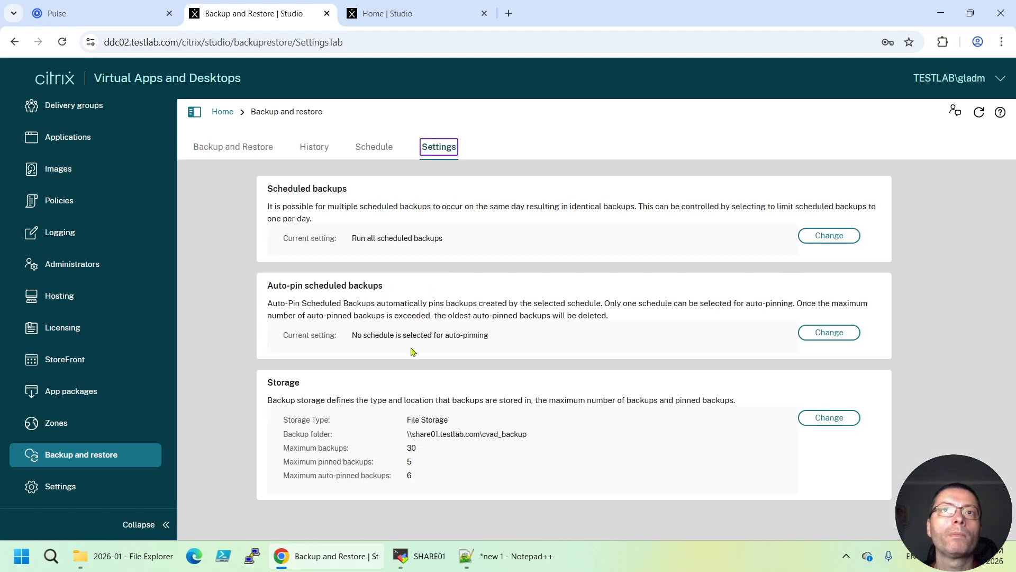
{"action": "left_click_drag", "start_coordinate": [410, 436], "coordinate": [520, 433]}
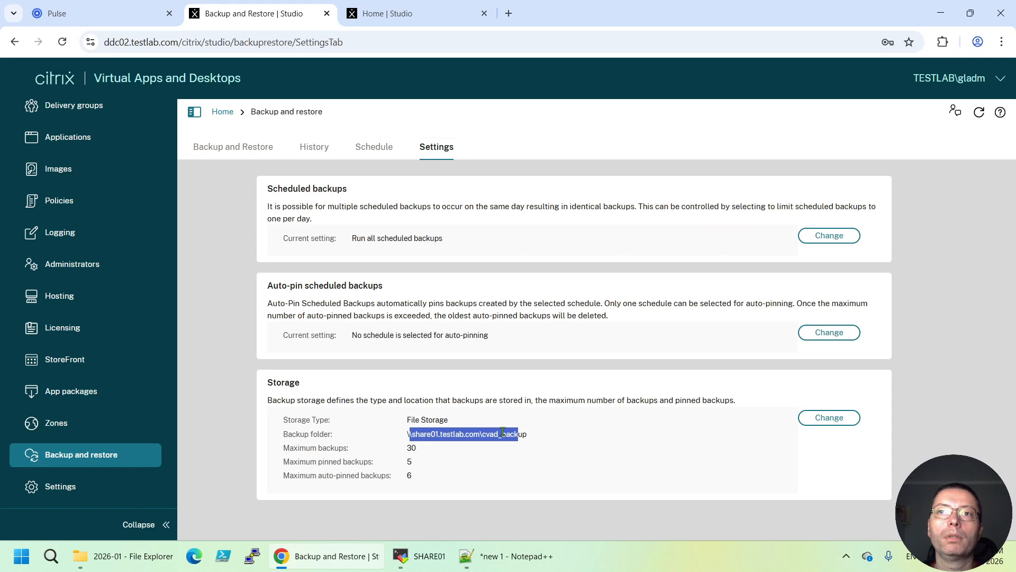
{"action": "left_click", "coordinate": [517, 435]}
{"action": "left_click", "coordinate": [421, 556]}
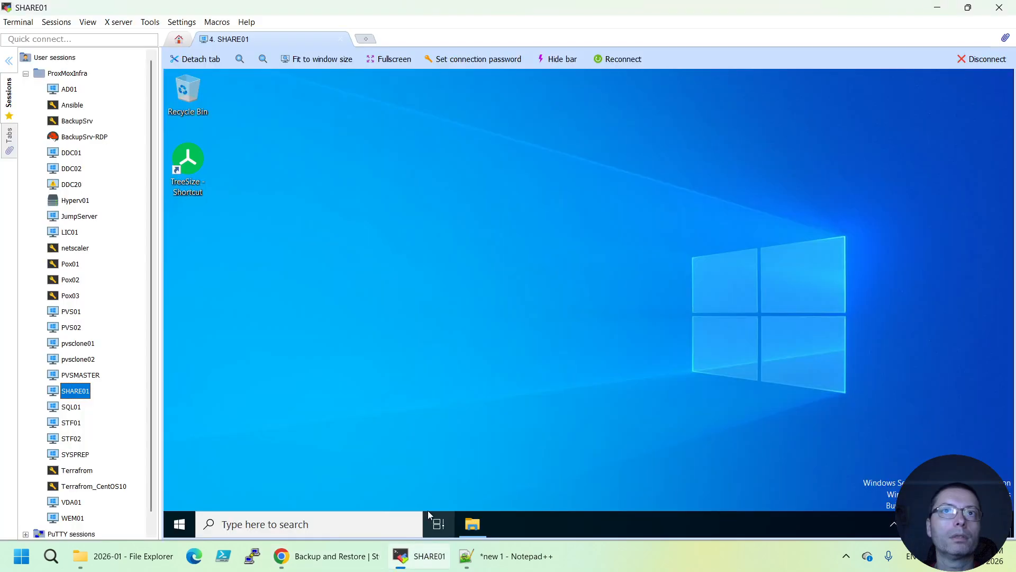
Step: Open the CVAD_backup folder on share (E:) in File Explorer and copy the B_2026_01_09_16_34_12_5 backup archive
{"action": "left_click", "coordinate": [473, 524]}
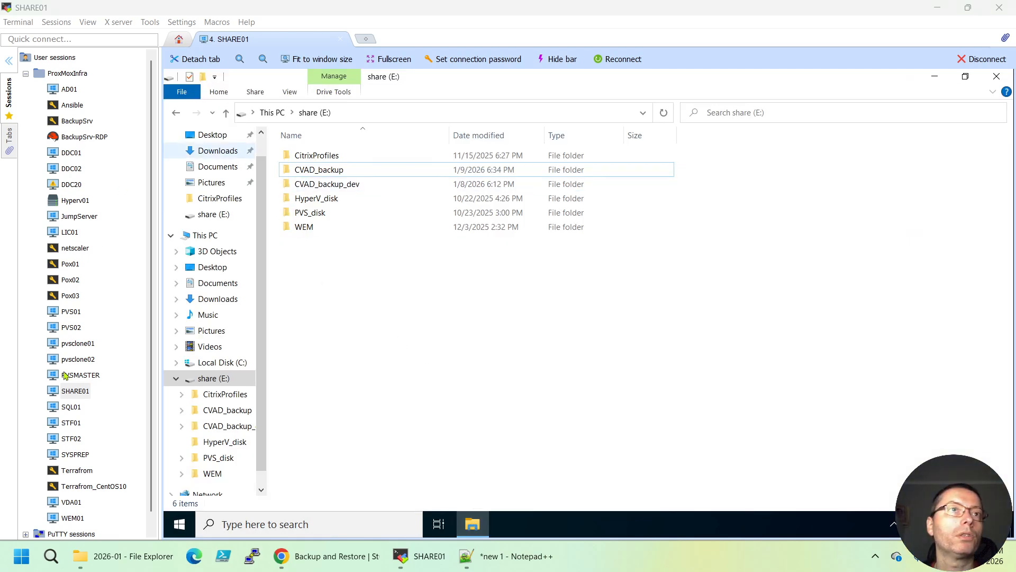
{"action": "double_click", "coordinate": [329, 174]}
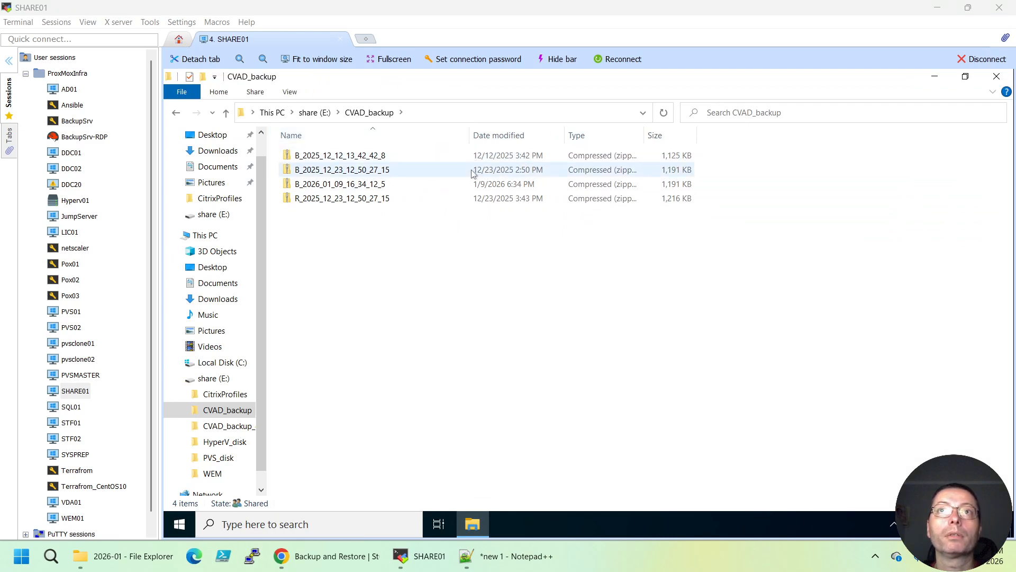
{"action": "left_click", "coordinate": [390, 186]}
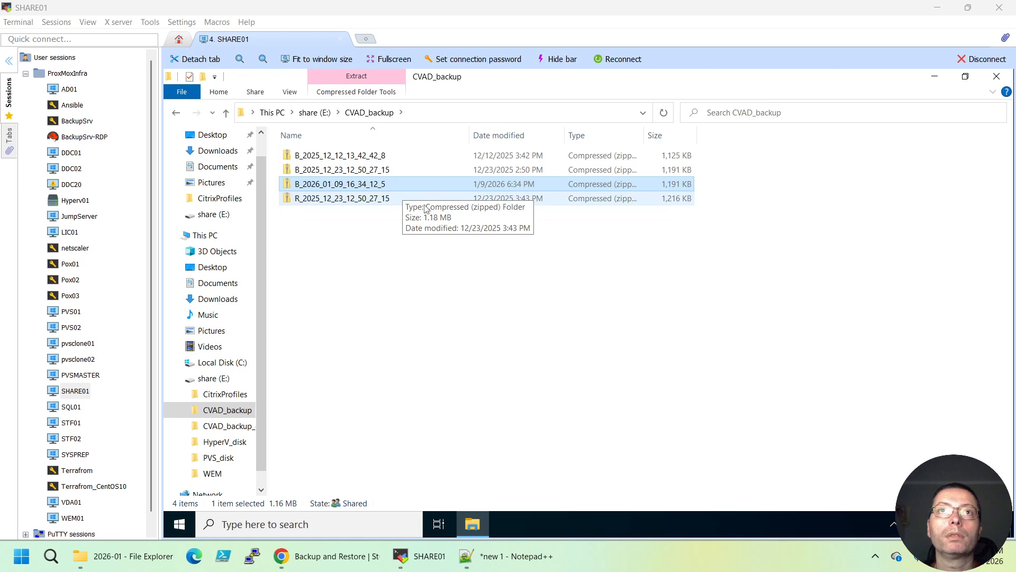
{"action": "right_click", "coordinate": [350, 184]}
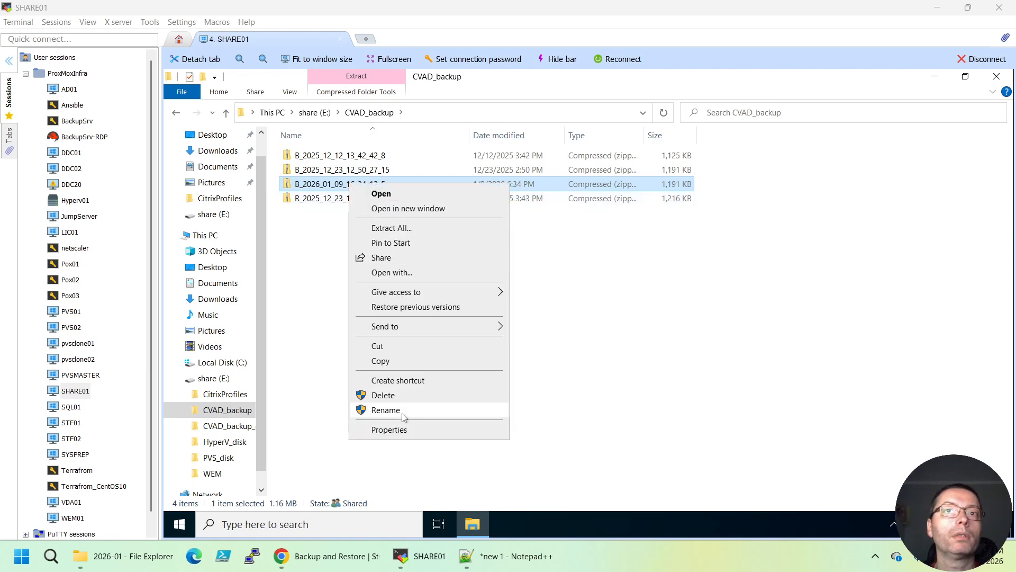
{"action": "left_click", "coordinate": [378, 361]}
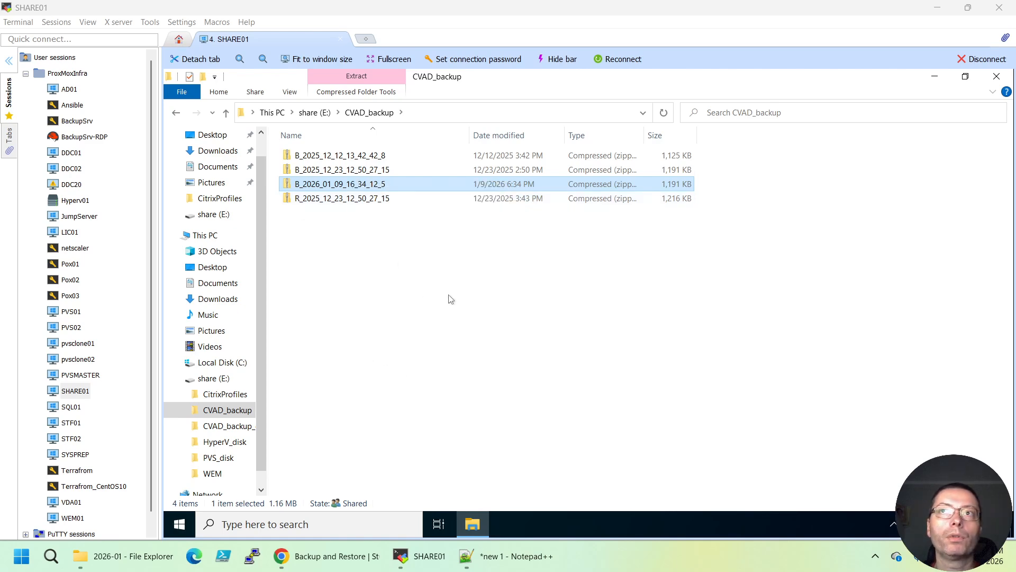
{"action": "left_click", "coordinate": [401, 332]}
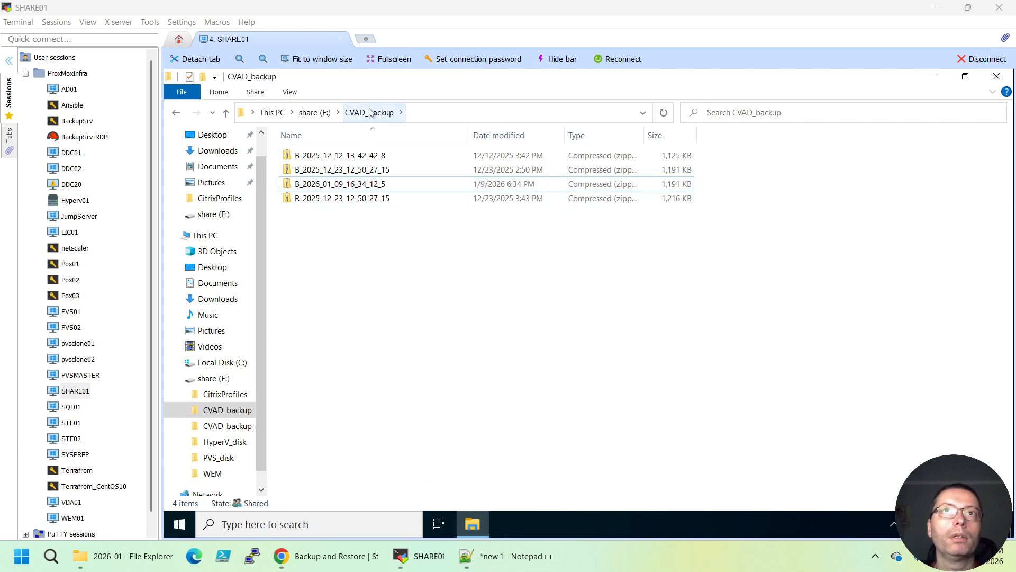
Step: Locate the CVAD_backup_dev folder on share (E:), switch to Chrome and check the backup storage folder in the ddc20 site's settings
{"action": "left_click", "coordinate": [314, 113]}
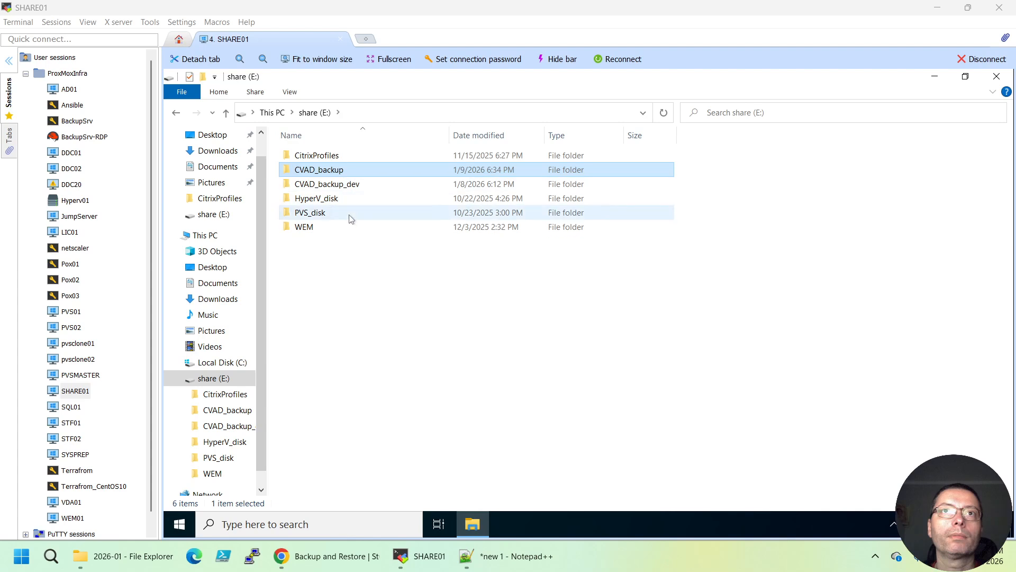
{"action": "left_click", "coordinate": [341, 190]}
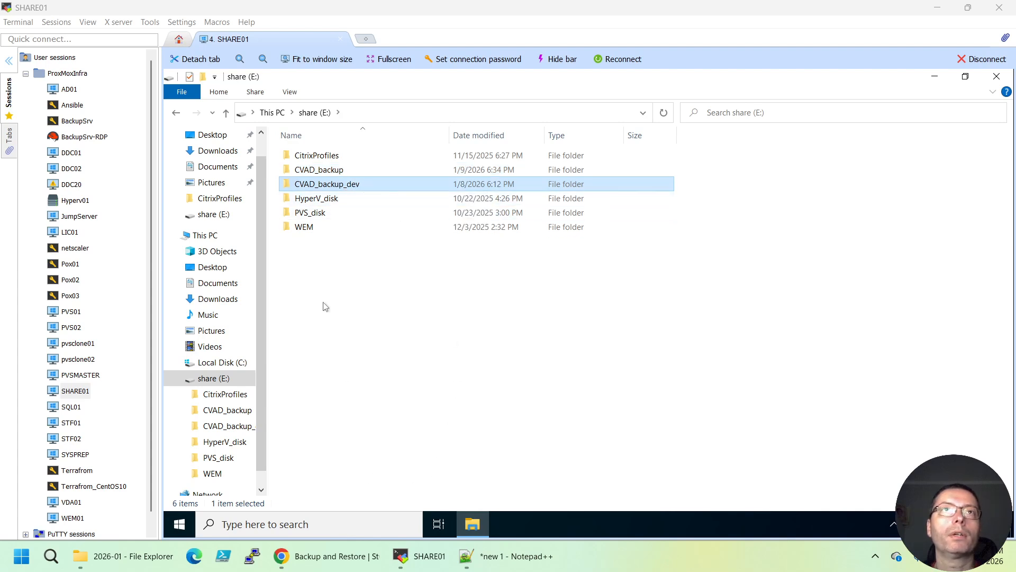
{"action": "left_click", "coordinate": [329, 556]}
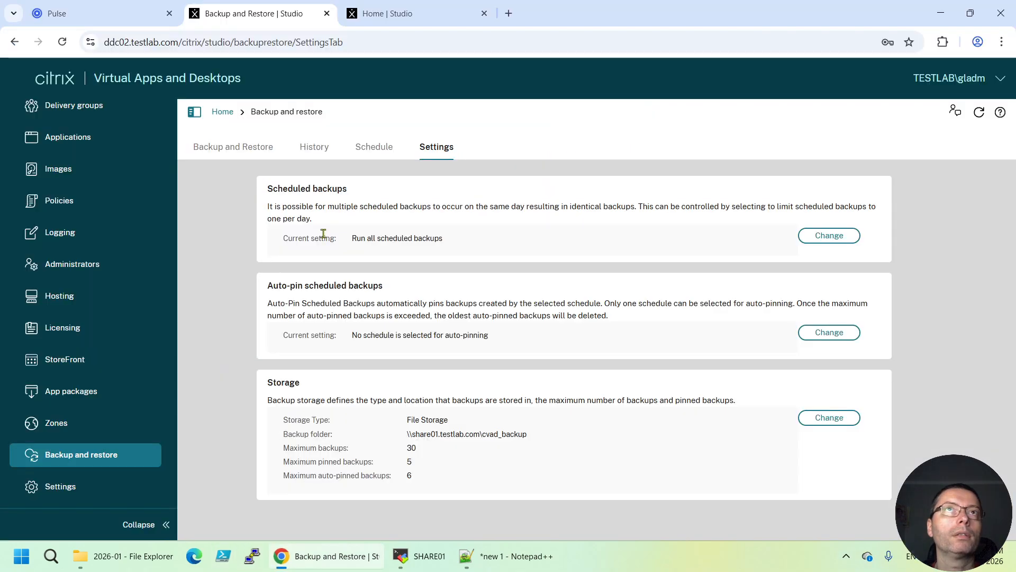
{"action": "left_click", "coordinate": [379, 20]}
{"action": "scroll", "coordinate": [74, 461], "scroll_direction": "down", "scroll_amount": 3}
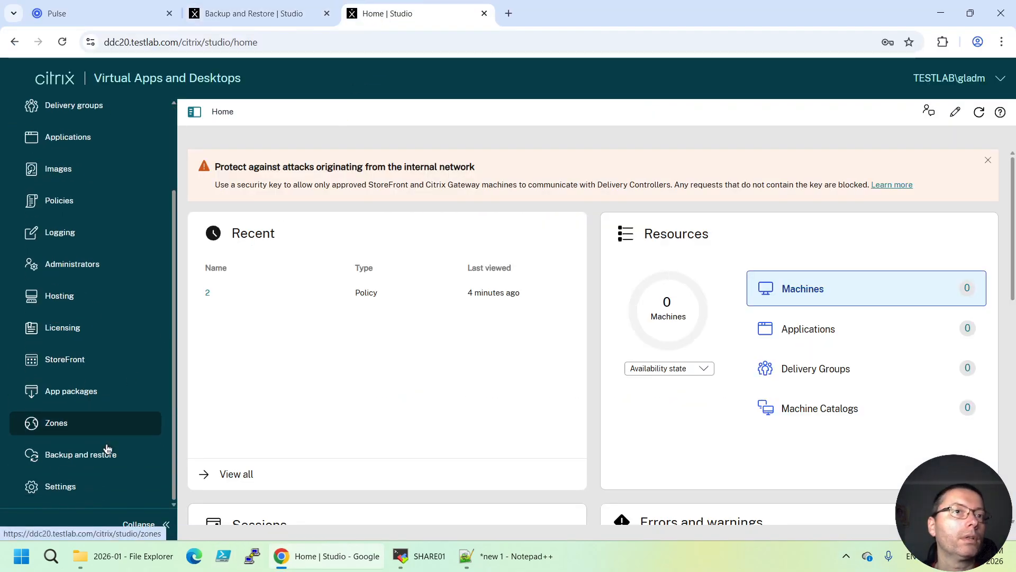
{"action": "left_click", "coordinate": [90, 463]}
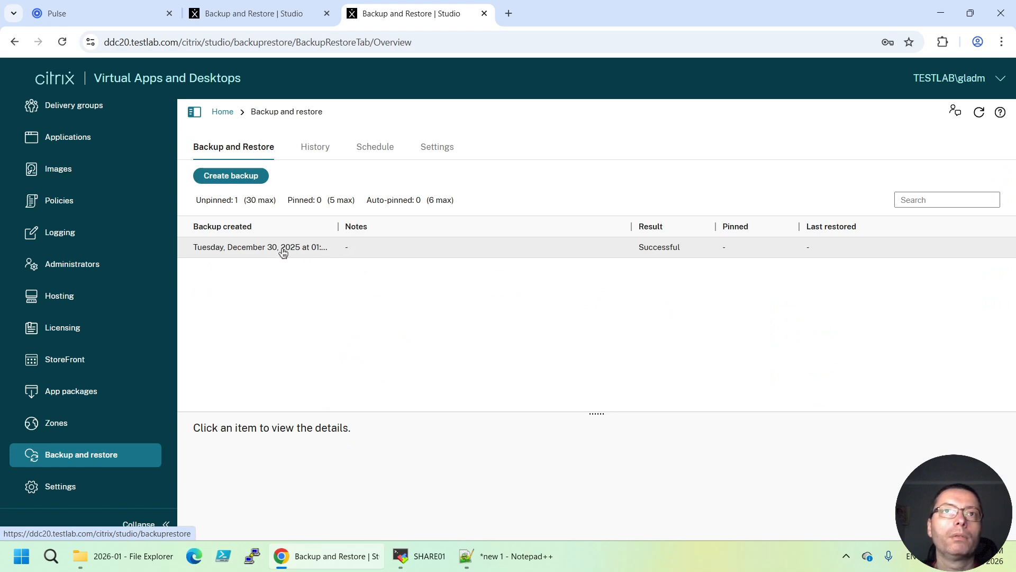
{"action": "left_click", "coordinate": [437, 151]}
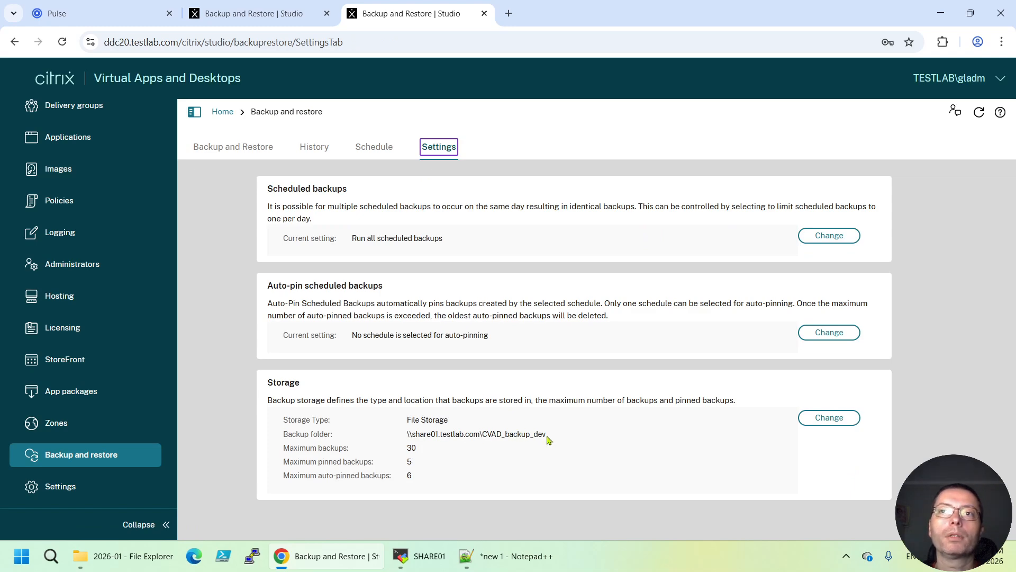
Step: Return to the SHARE01 session in MobaXterm and copy the B_2026_01_09_16_34_12_5 archive from CVAD_backup again
{"action": "key", "text": "ctrl+shift+Tab"}
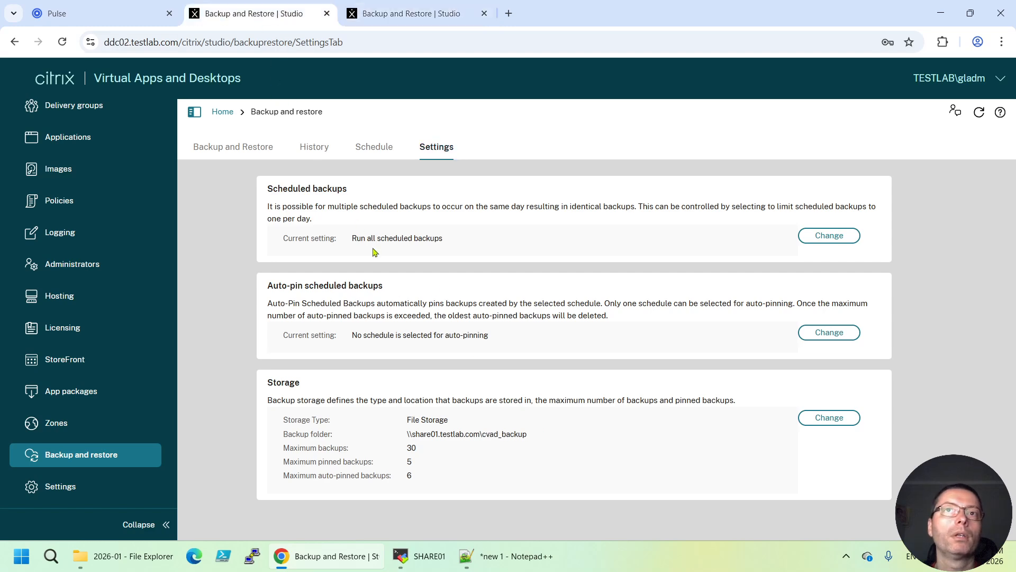
{"action": "left_click", "coordinate": [423, 557]}
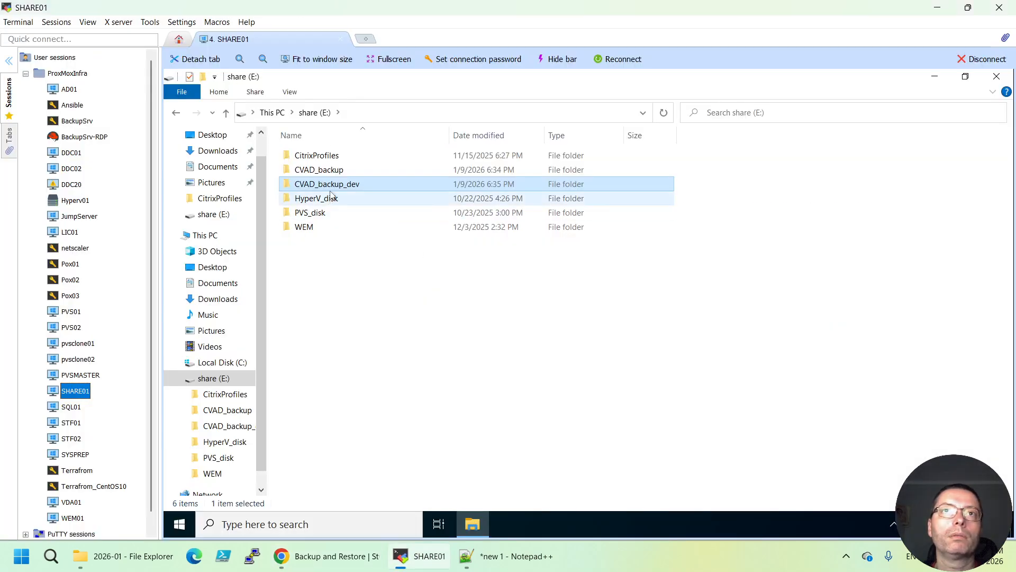
{"action": "left_click", "coordinate": [335, 172]}
{"action": "double_click", "coordinate": [335, 172]}
{"action": "left_click", "coordinate": [358, 185]}
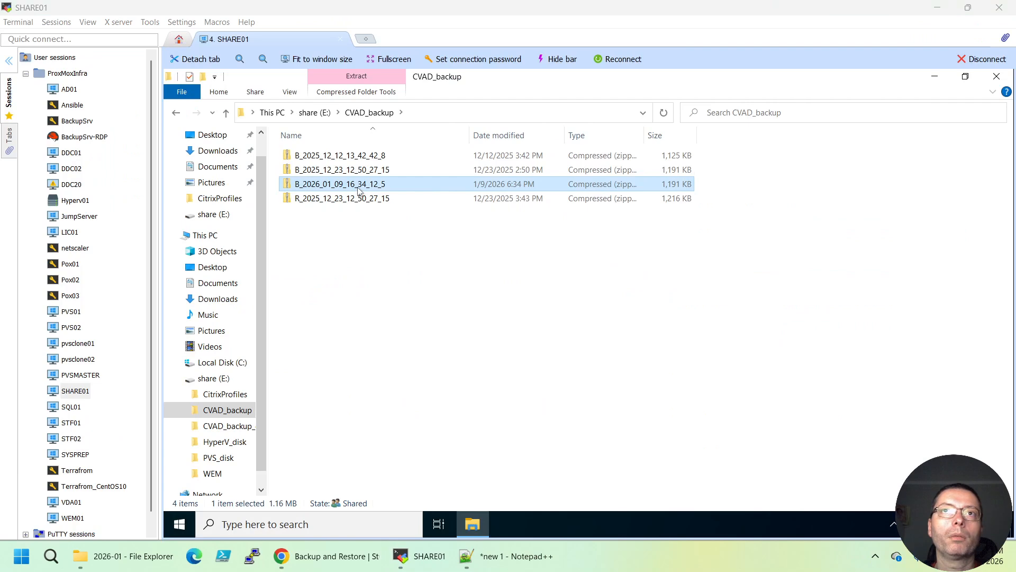
{"action": "right_click", "coordinate": [359, 186]}
{"action": "left_click", "coordinate": [402, 367]}
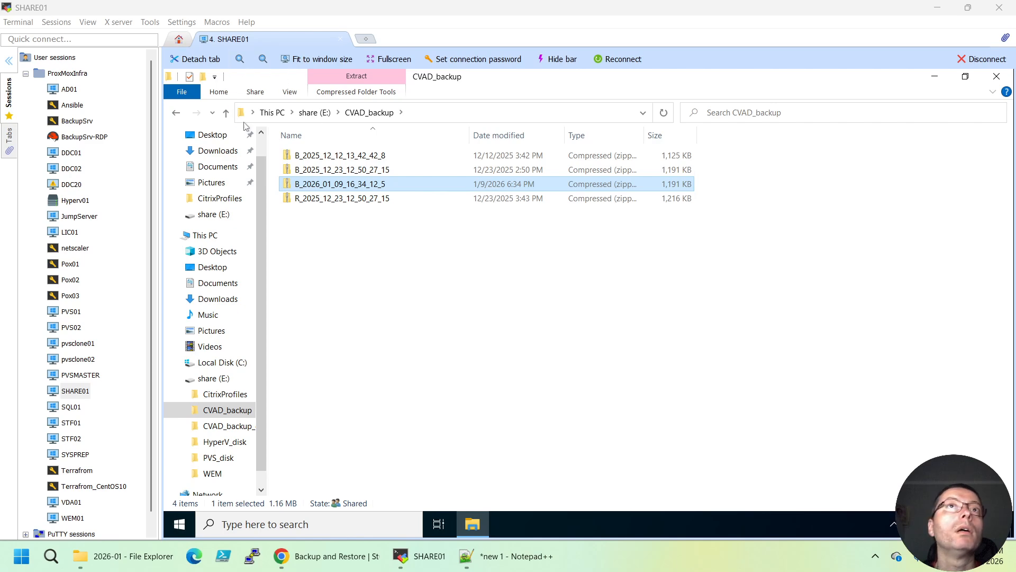
Step: Paste the copied backup archive into the CVAD_backup_dev folder on share (E:)
{"action": "left_click", "coordinate": [319, 117]}
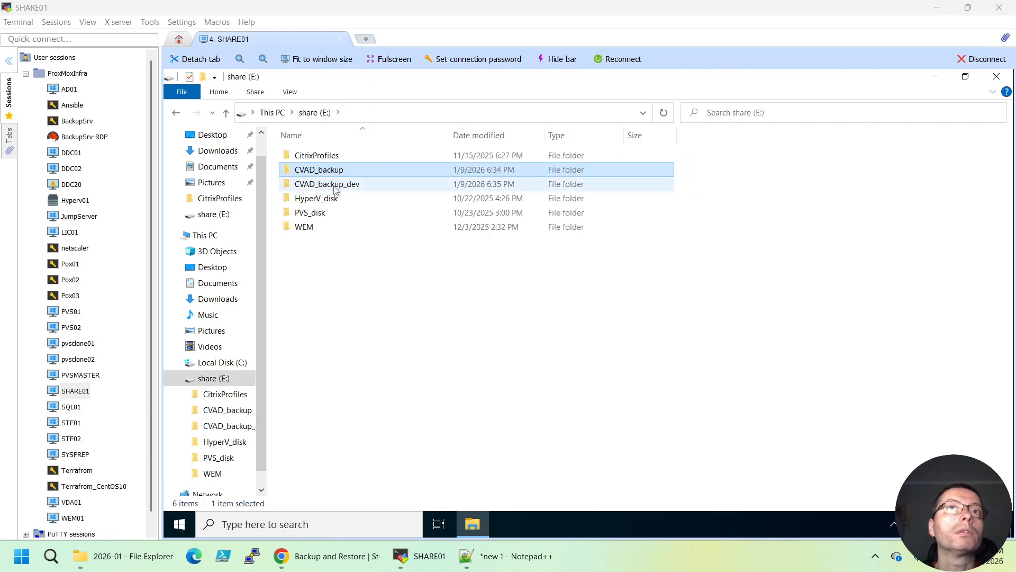
{"action": "double_click", "coordinate": [342, 184]}
{"action": "right_click", "coordinate": [354, 257]}
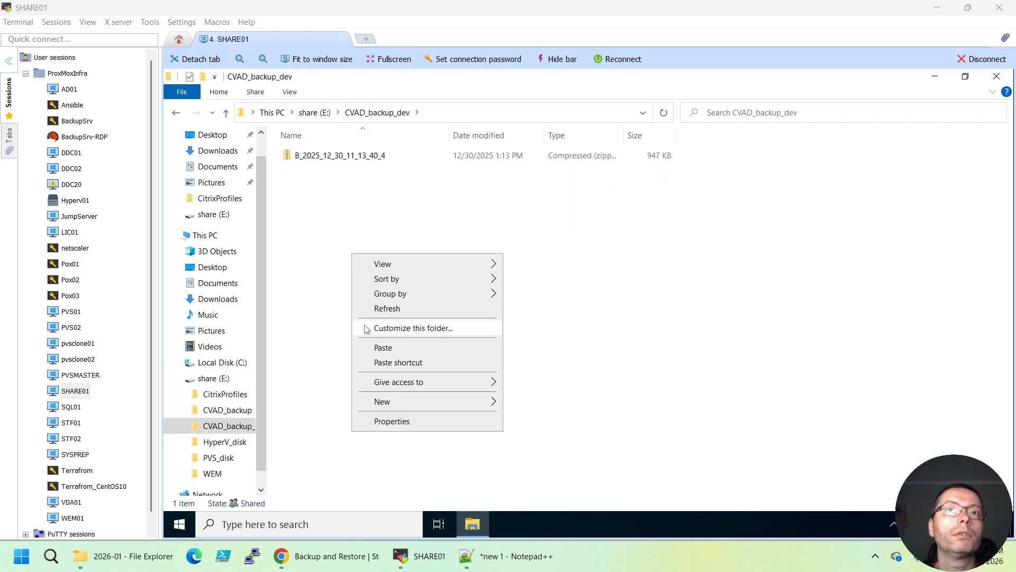
{"action": "left_click", "coordinate": [379, 347]}
{"action": "left_click", "coordinate": [392, 392]}
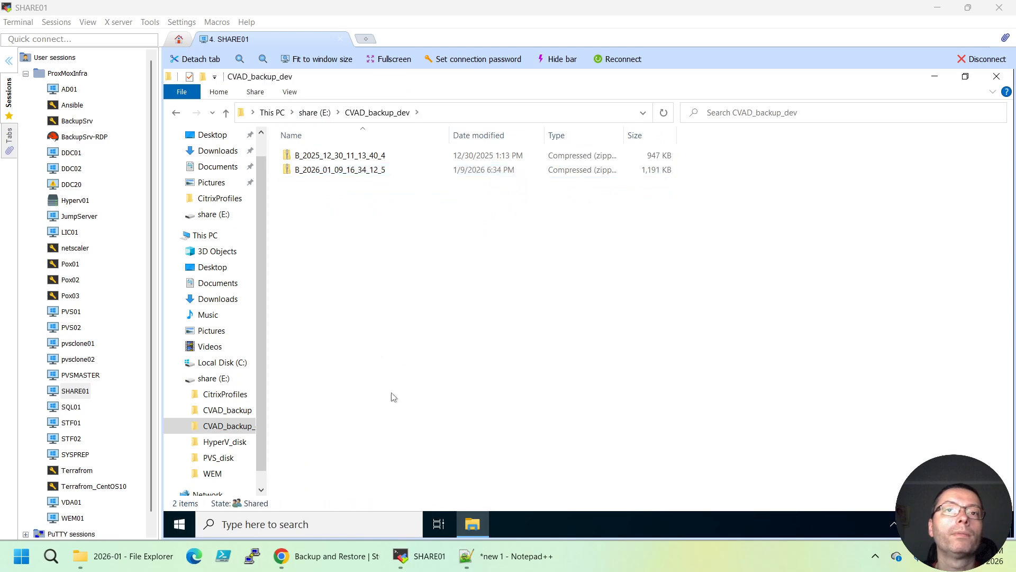
Step: Open the ddc20 site's backup list in Chrome, widen the creation date column and select the January 9, 2026 backup
{"action": "left_click", "coordinate": [312, 563]}
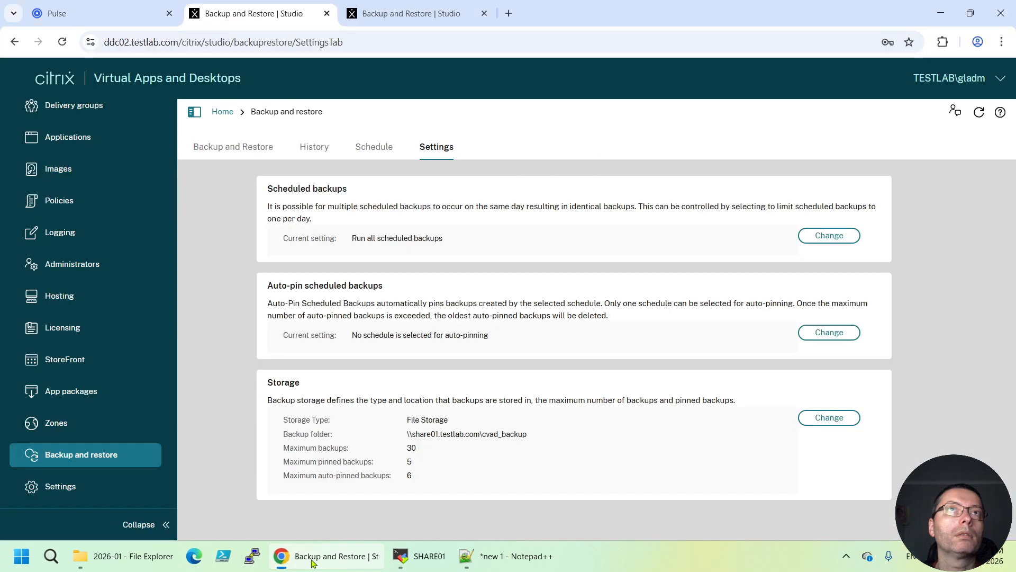
{"action": "key", "text": "ctrl+Tab"}
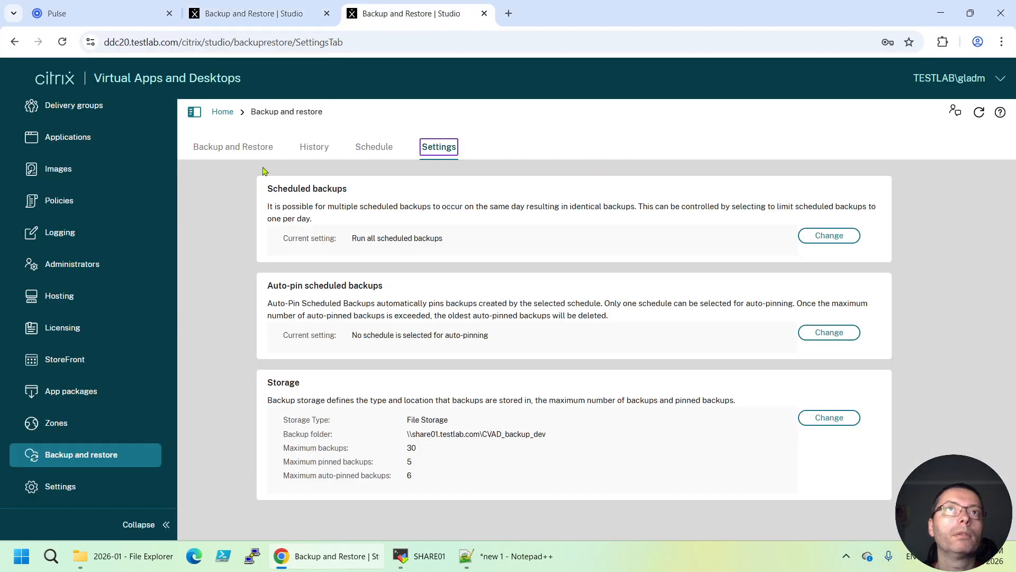
{"action": "left_click", "coordinate": [236, 152]}
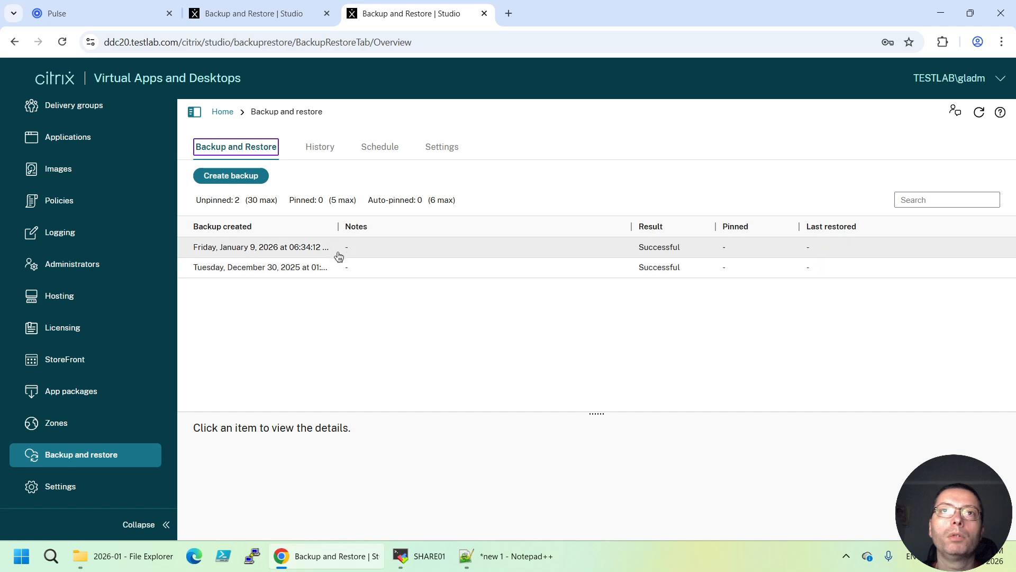
{"action": "left_click_drag", "start_coordinate": [339, 227], "coordinate": [421, 226]}
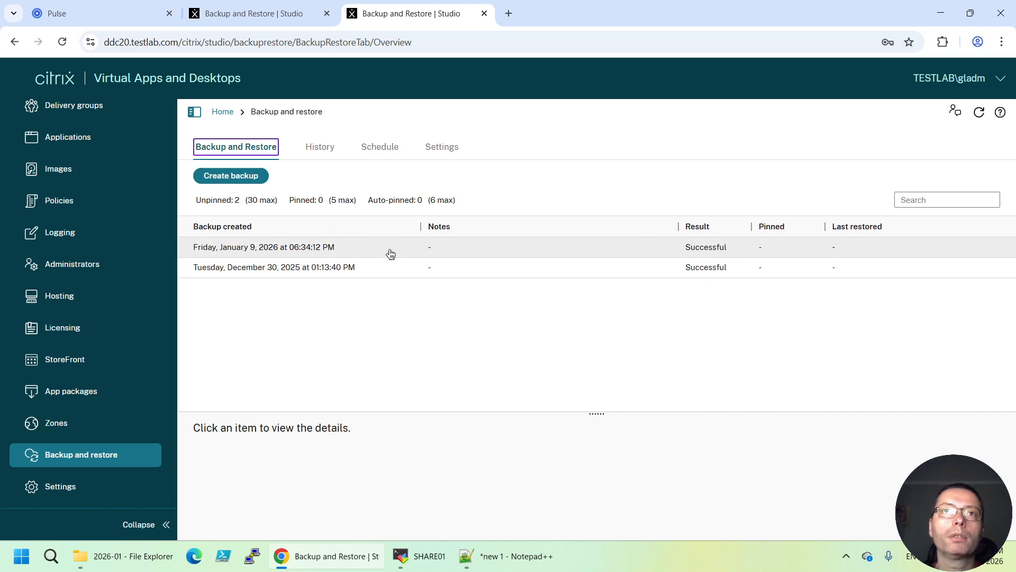
{"action": "left_click", "coordinate": [261, 249]}
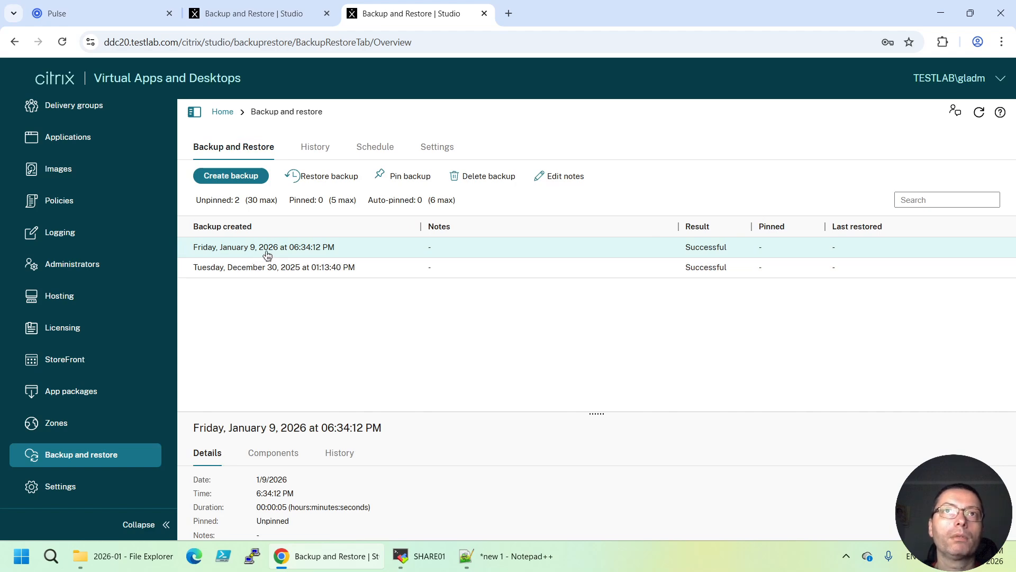
{"action": "left_click", "coordinate": [247, 14]}
{"action": "scroll", "coordinate": [87, 228], "scroll_direction": "up", "scroll_amount": 3}
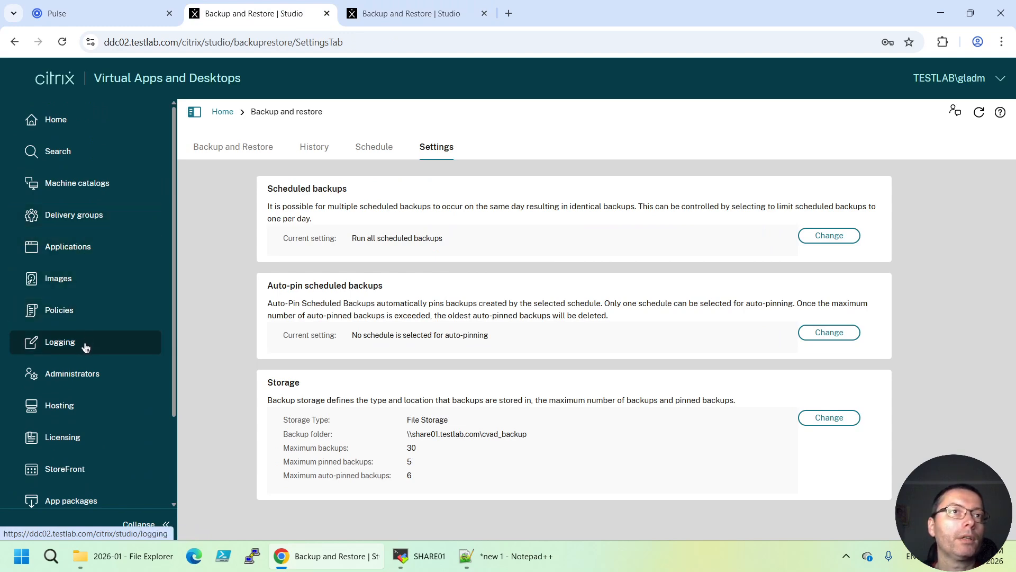
{"action": "left_click", "coordinate": [408, 13]}
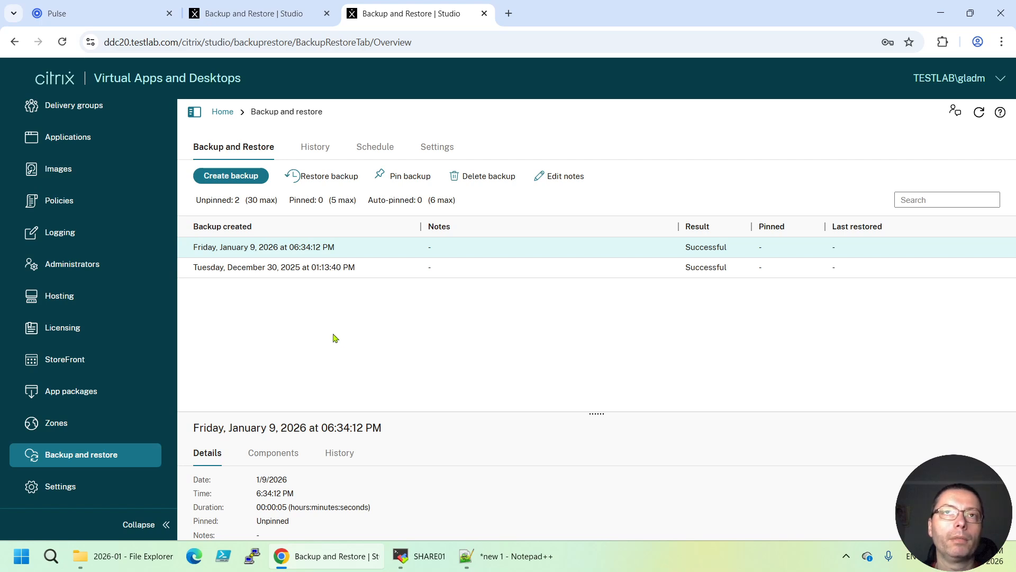
Step: Run a restore of the Machine Catalogs component from the selected backup in check mode, with the restore type Missing only
{"action": "left_click", "coordinate": [323, 180]}
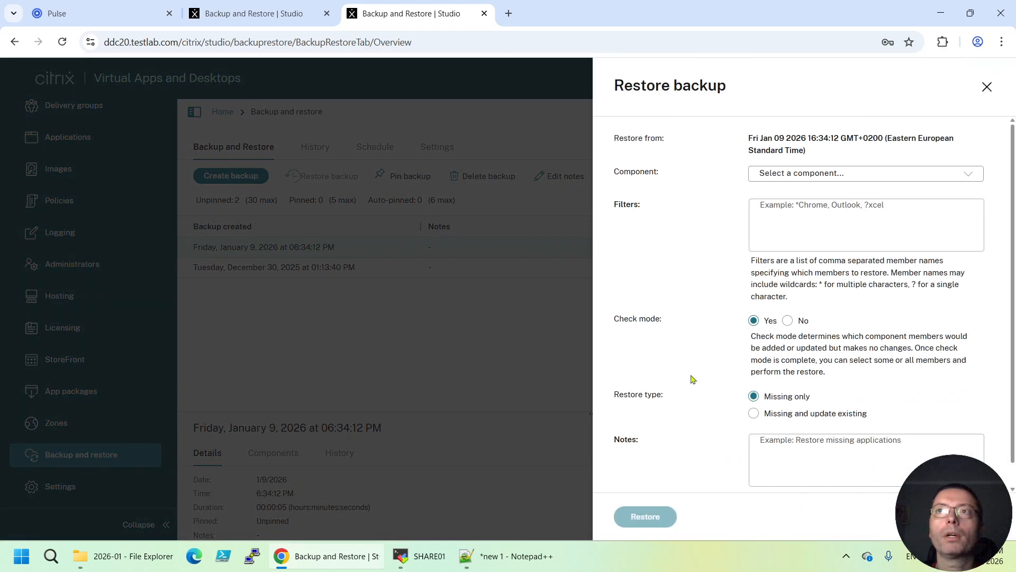
{"action": "left_click", "coordinate": [842, 178]}
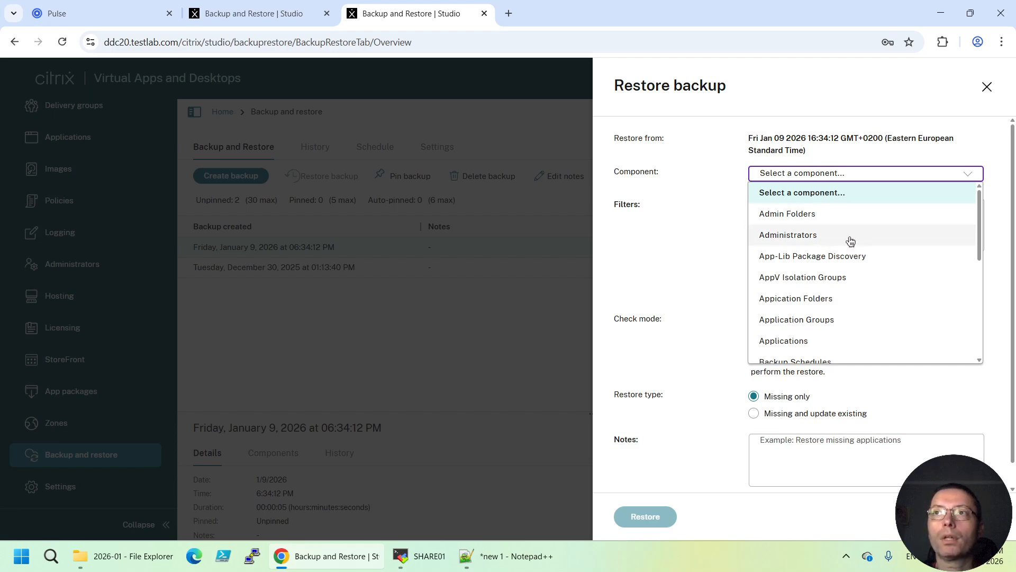
{"action": "scroll", "coordinate": [836, 307], "scroll_direction": "down", "scroll_amount": 3}
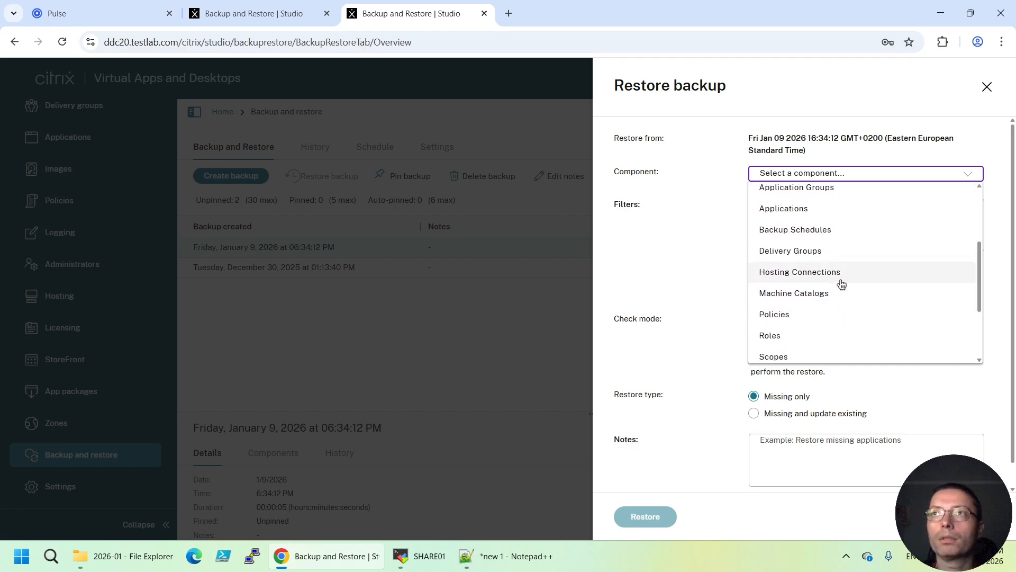
{"action": "scroll", "coordinate": [842, 283], "scroll_direction": "up", "scroll_amount": 1}
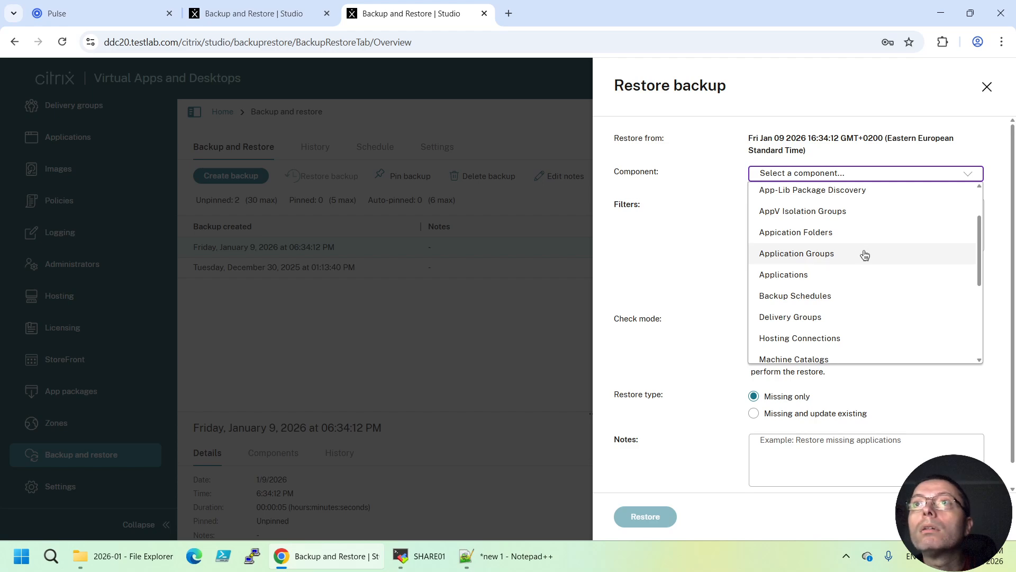
{"action": "scroll", "coordinate": [862, 275], "scroll_direction": "down", "scroll_amount": 3}
{"action": "left_click", "coordinate": [828, 230]}
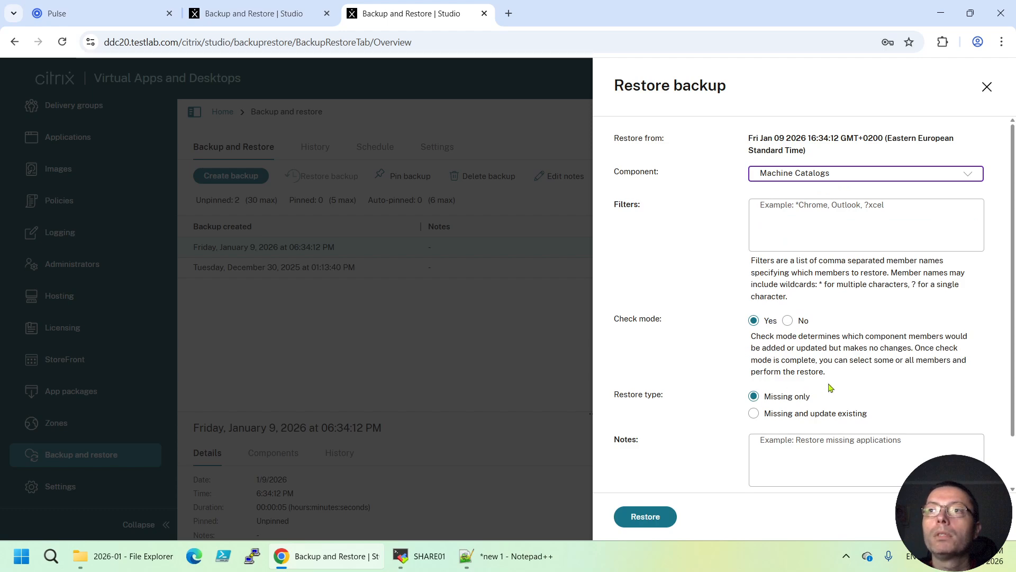
{"action": "scroll", "coordinate": [830, 388], "scroll_direction": "down", "scroll_amount": 2}
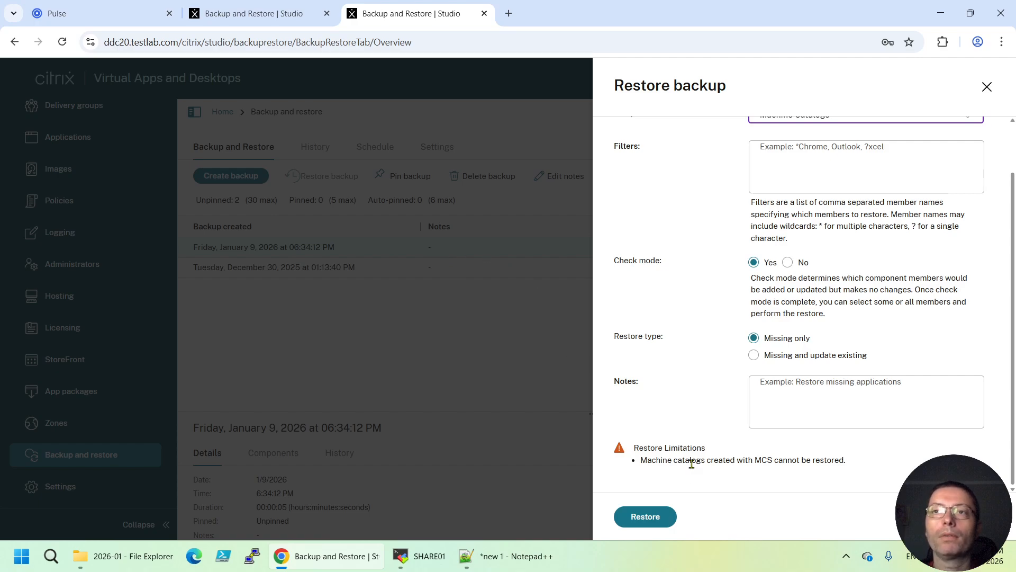
{"action": "left_click", "coordinate": [661, 521]}
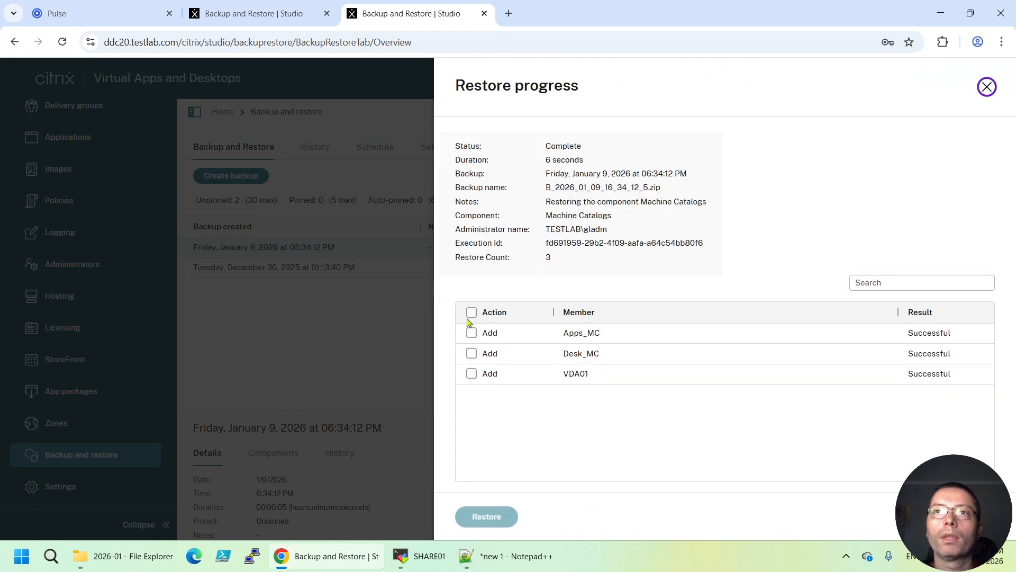
Step: Restore the machine catalogs Apps_MC, Desk_MC and VDA01 from the check results, acknowledging the site configuration change, and close the progress view
{"action": "left_click", "coordinate": [472, 314]}
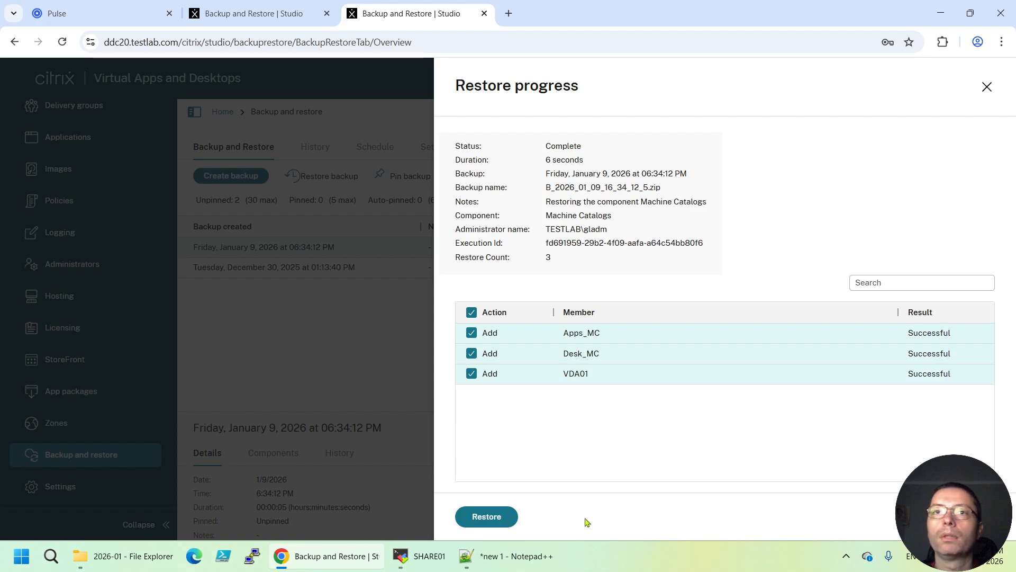
{"action": "left_click", "coordinate": [487, 517]}
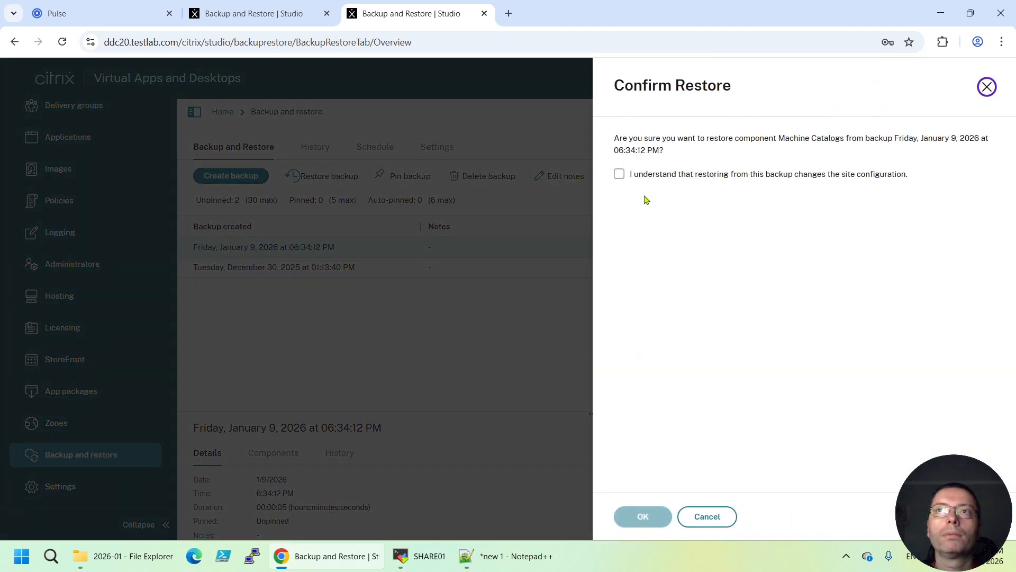
{"action": "left_click", "coordinate": [619, 173]}
{"action": "left_click", "coordinate": [643, 516]}
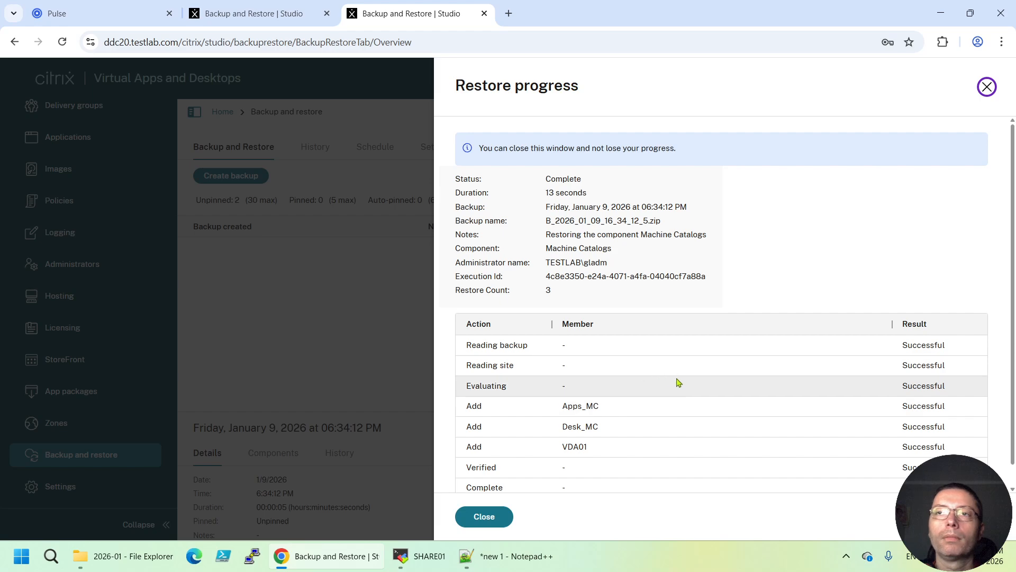
{"action": "scroll", "coordinate": [678, 382], "scroll_direction": "down", "scroll_amount": 1}
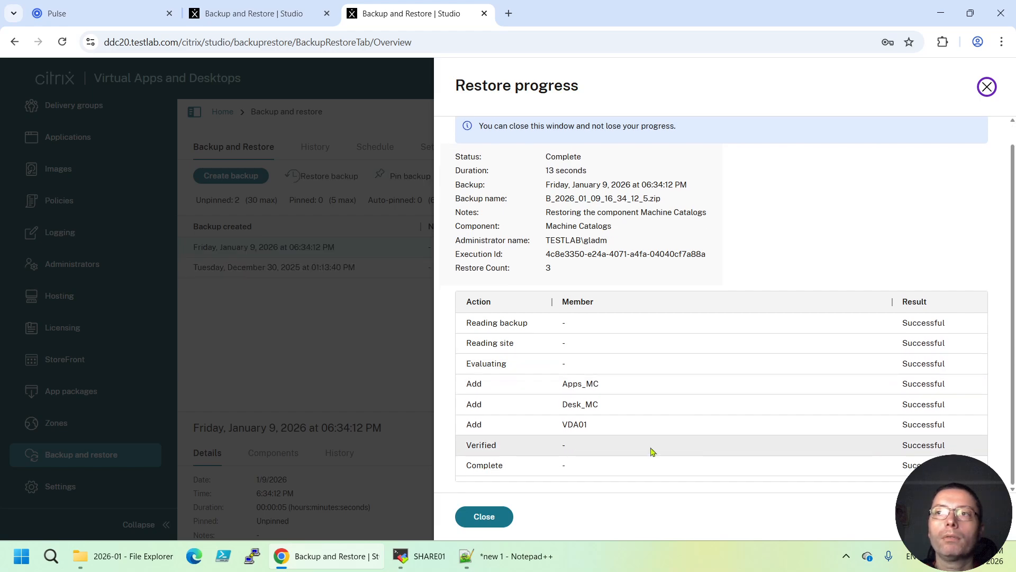
{"action": "left_click", "coordinate": [488, 519]}
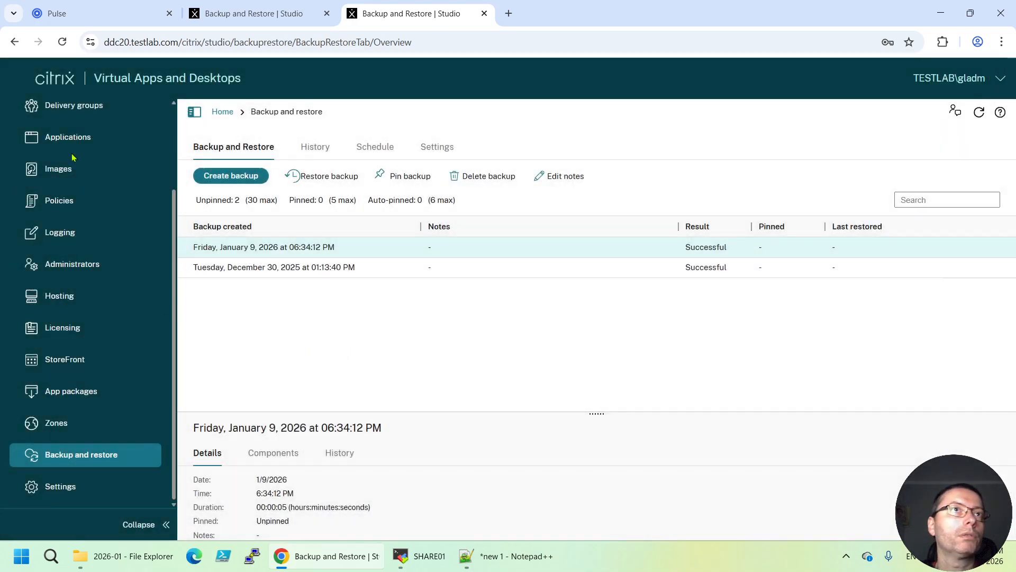
Step: Refresh the machine catalog list on ddc20 and compare it with the machine catalogs on ddc02
{"action": "scroll", "coordinate": [109, 290], "scroll_direction": "up", "scroll_amount": 2}
{"action": "left_click", "coordinate": [81, 194]}
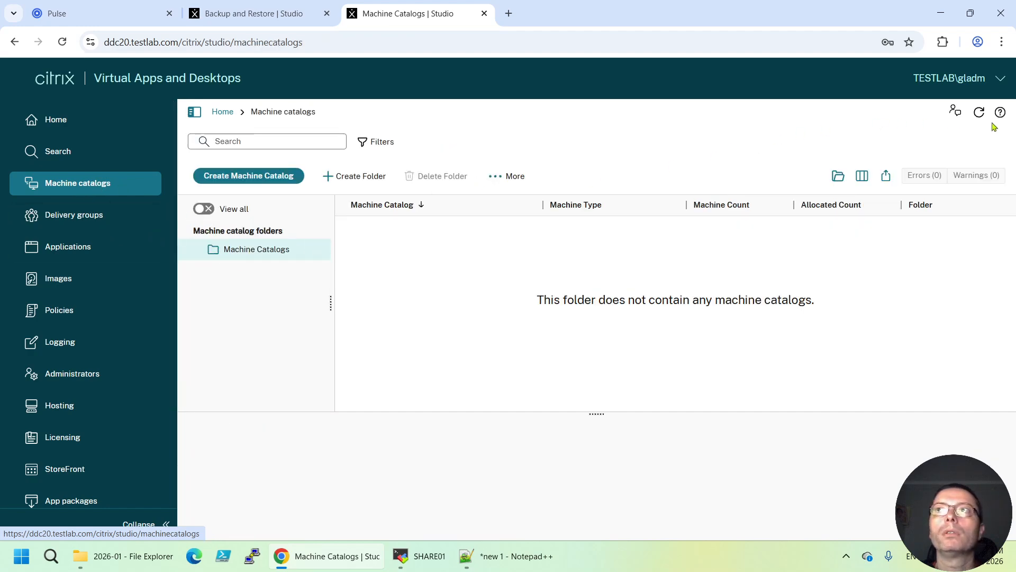
{"action": "left_click", "coordinate": [979, 112]}
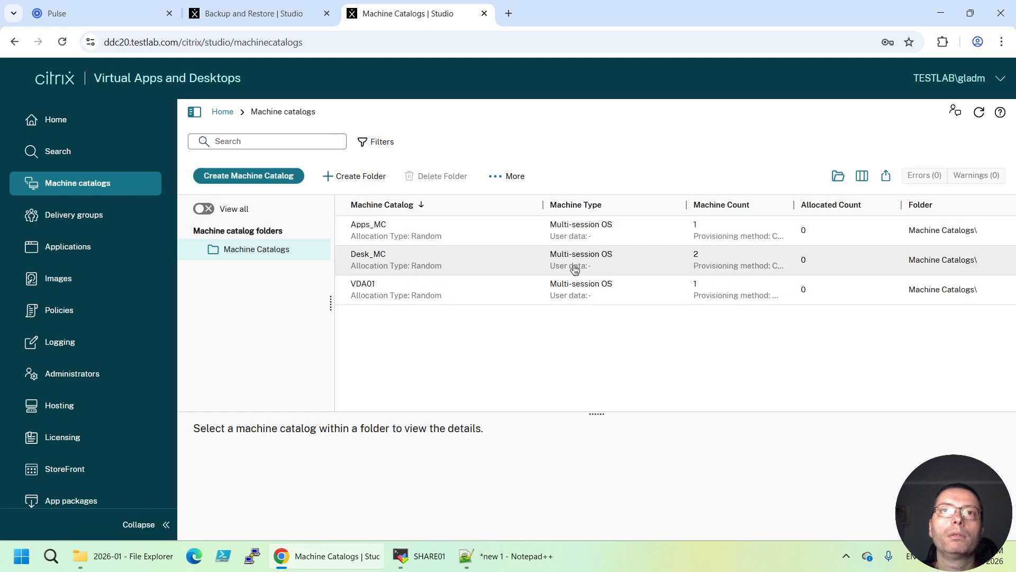
{"action": "left_click", "coordinate": [249, 14]}
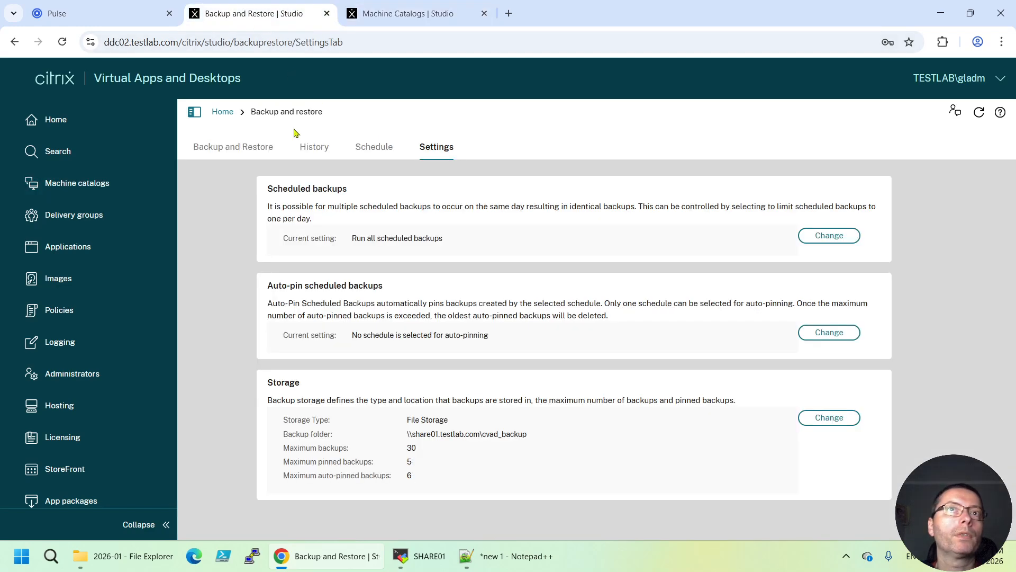
{"action": "left_click", "coordinate": [68, 183]}
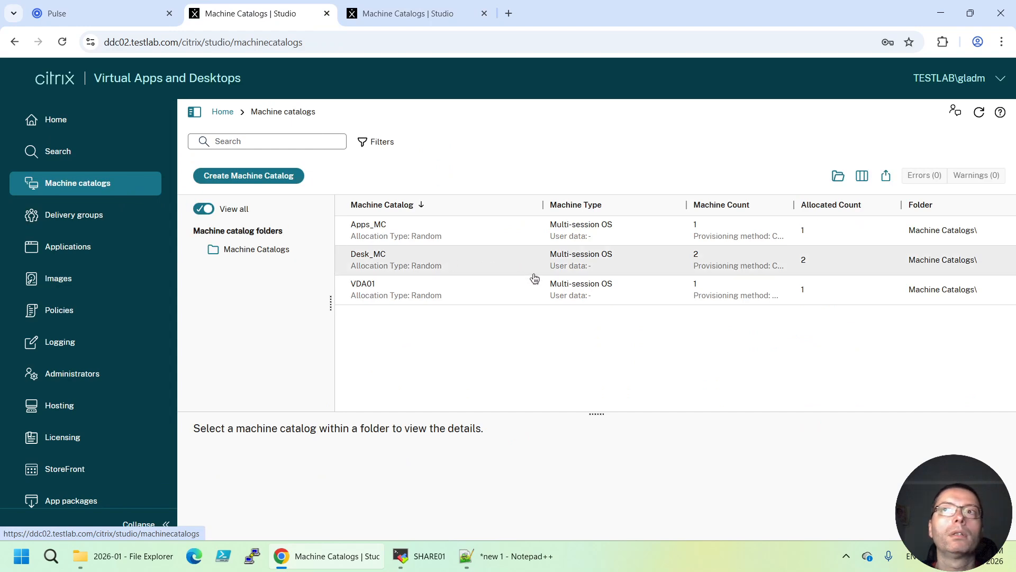
{"action": "left_click", "coordinate": [408, 13]}
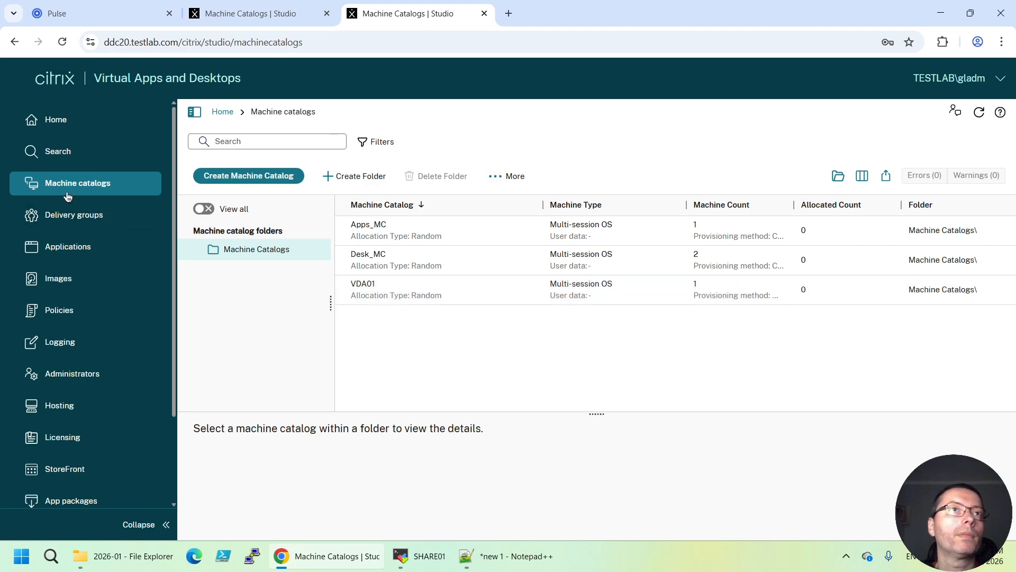
Step: Check the delivery groups list on ddc20 and select the January 9, 2026 backup in the site's backup list
{"action": "left_click", "coordinate": [64, 220]}
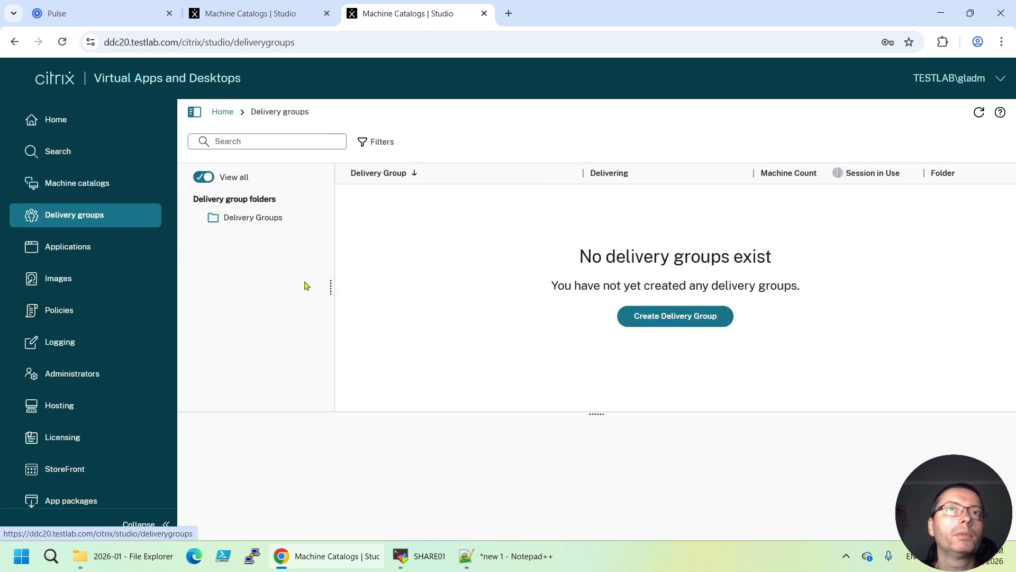
{"action": "scroll", "coordinate": [79, 348], "scroll_direction": "down", "scroll_amount": 2}
{"action": "scroll", "coordinate": [79, 349], "scroll_direction": "down", "scroll_amount": 1}
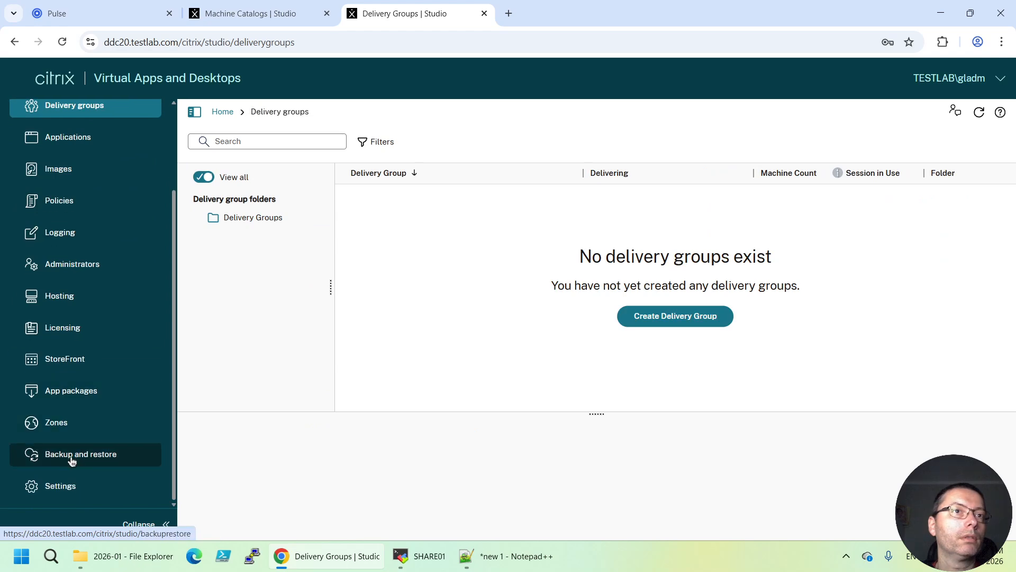
{"action": "left_click", "coordinate": [70, 460]}
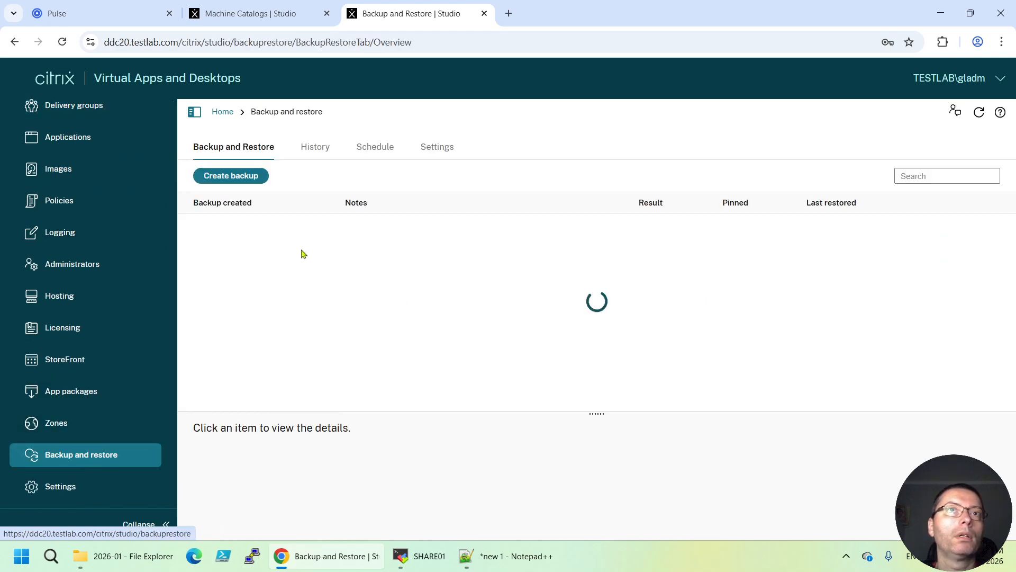
{"action": "left_click", "coordinate": [247, 246]}
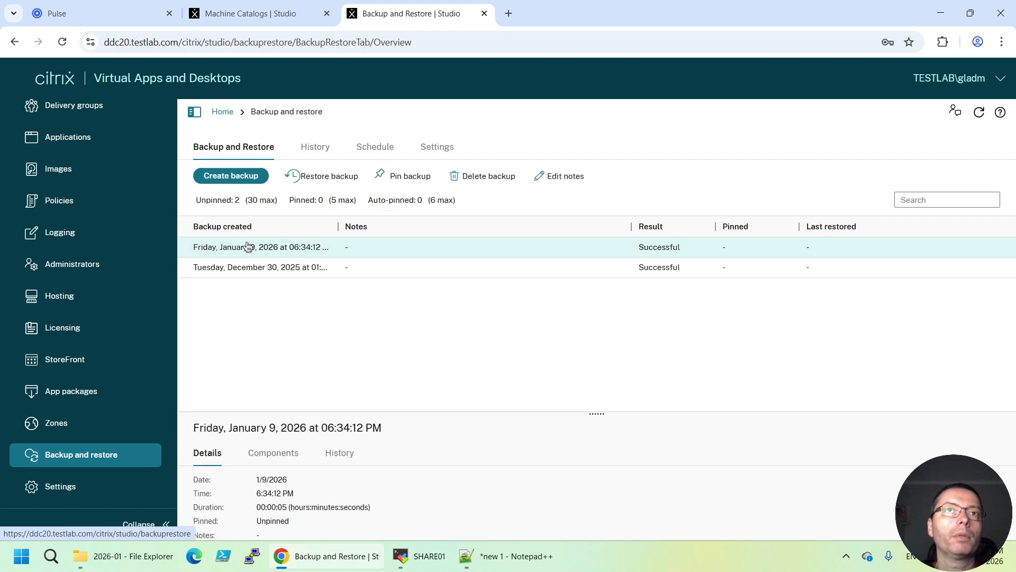
Step: Run a restore of the Delivery Groups component from the selected backup in check mode, with the restore type Missing only
{"action": "left_click", "coordinate": [318, 176]}
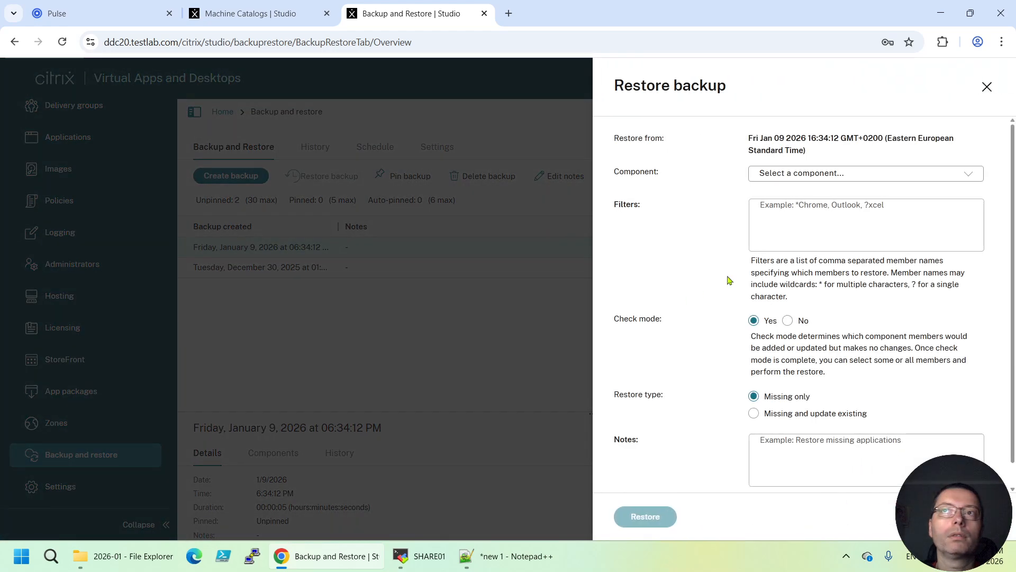
{"action": "left_click", "coordinate": [814, 178]}
{"action": "scroll", "coordinate": [851, 284], "scroll_direction": "down", "scroll_amount": 3}
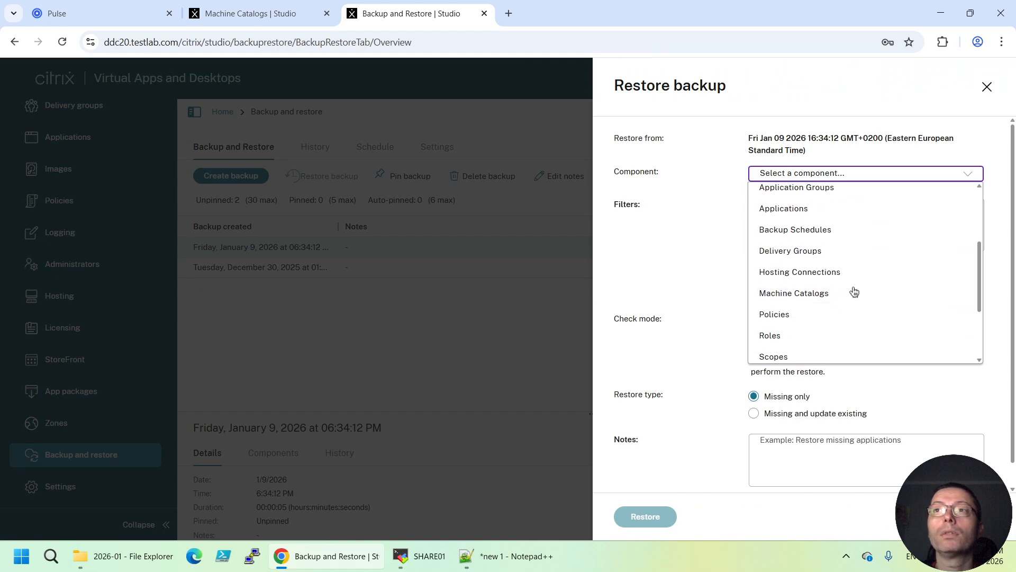
{"action": "left_click", "coordinate": [801, 256]}
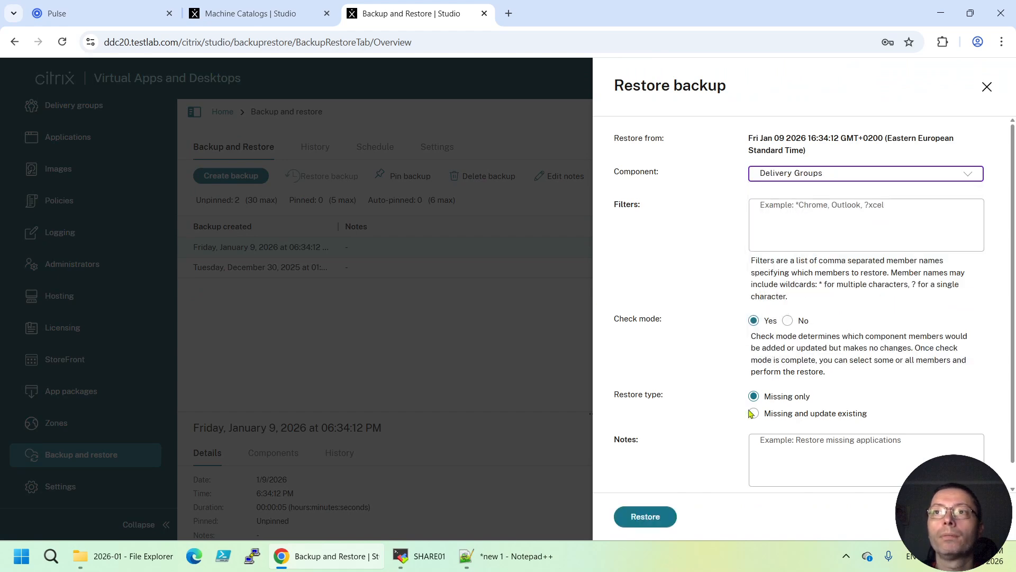
{"action": "left_click", "coordinate": [645, 516]}
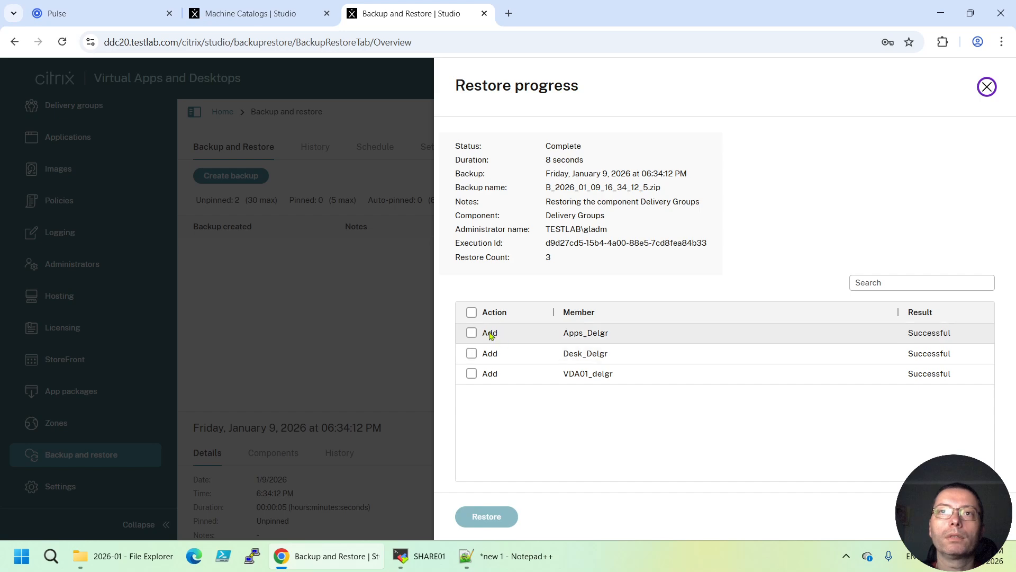
Step: Restore the delivery groups Apps_Delgr, Desk_Delgr and VDA01_delgr, acknowledging the site configuration change, and close the progress view
{"action": "left_click", "coordinate": [471, 313]}
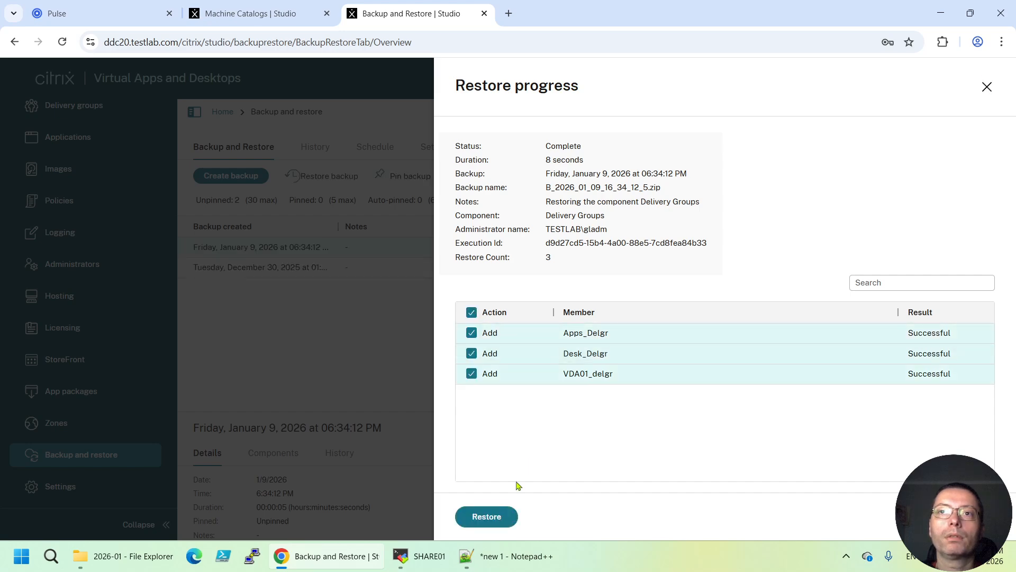
{"action": "left_click", "coordinate": [486, 516]}
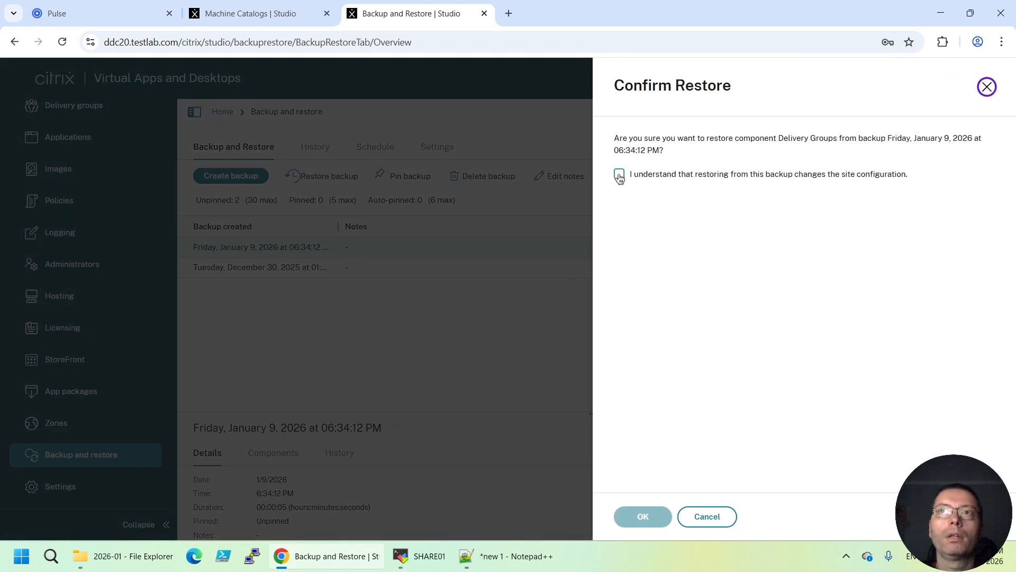
{"action": "left_click", "coordinate": [619, 177]}
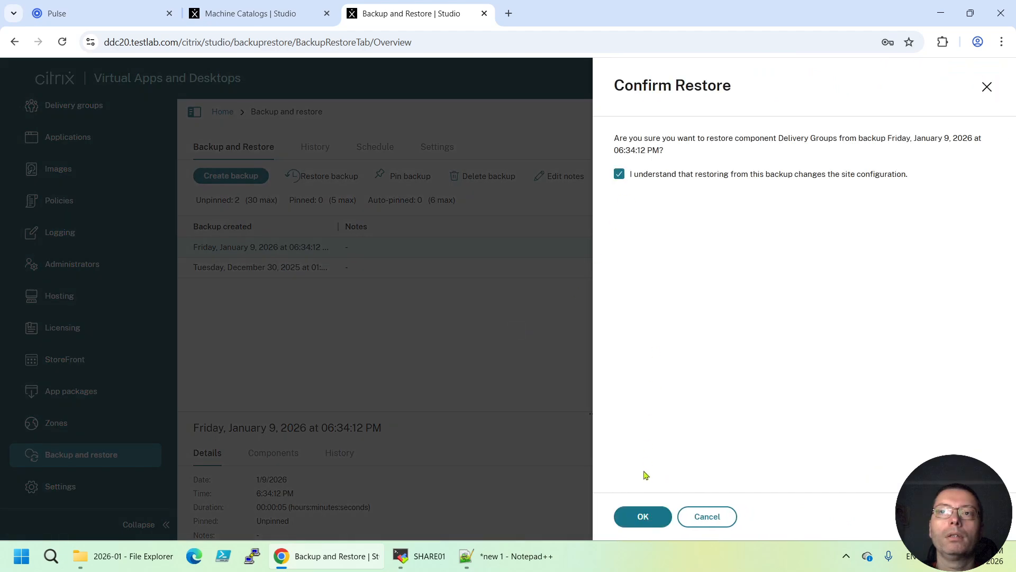
{"action": "left_click", "coordinate": [643, 517]}
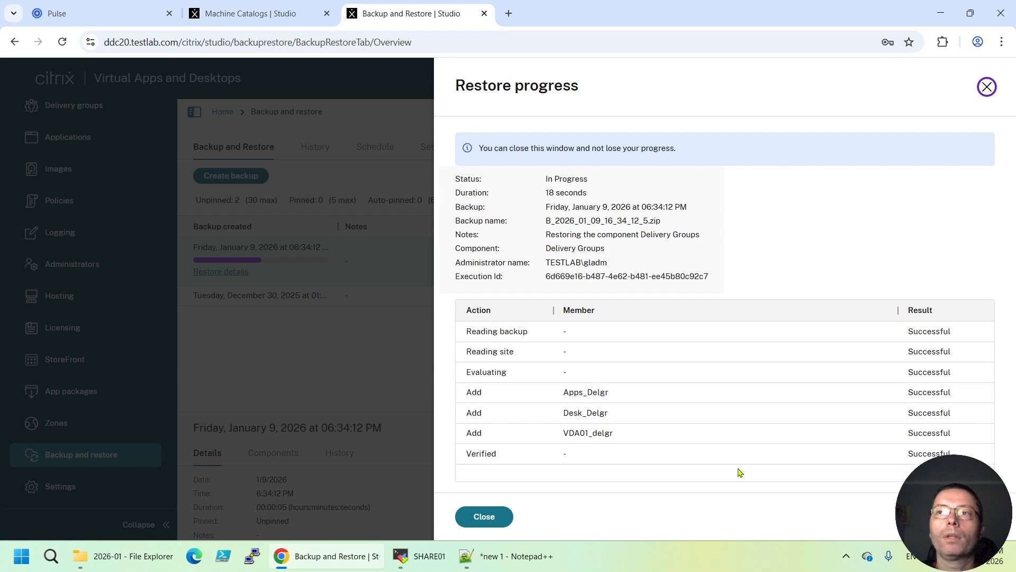
{"action": "scroll", "coordinate": [704, 429], "scroll_direction": "down", "scroll_amount": 1}
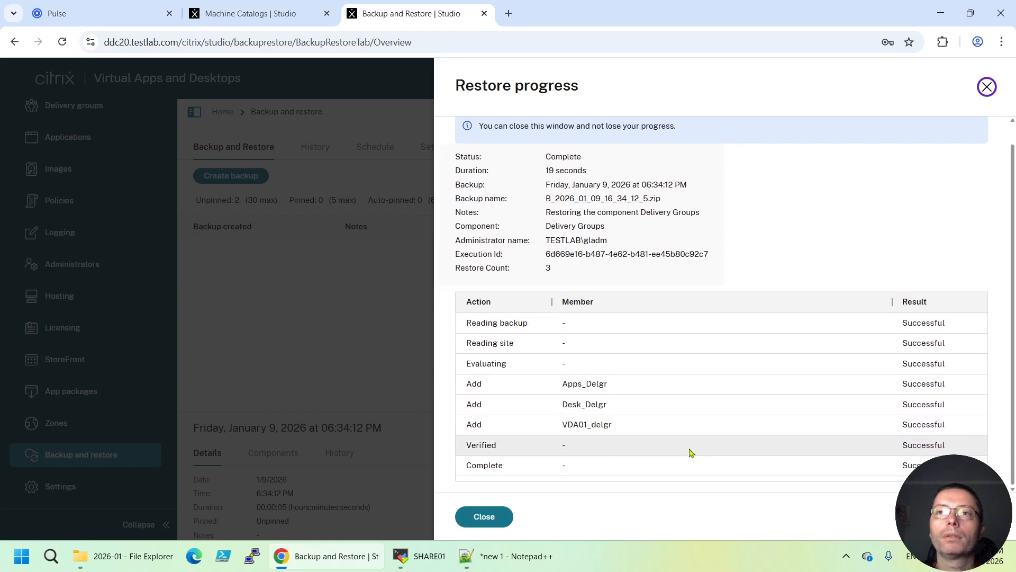
{"action": "left_click", "coordinate": [495, 517]}
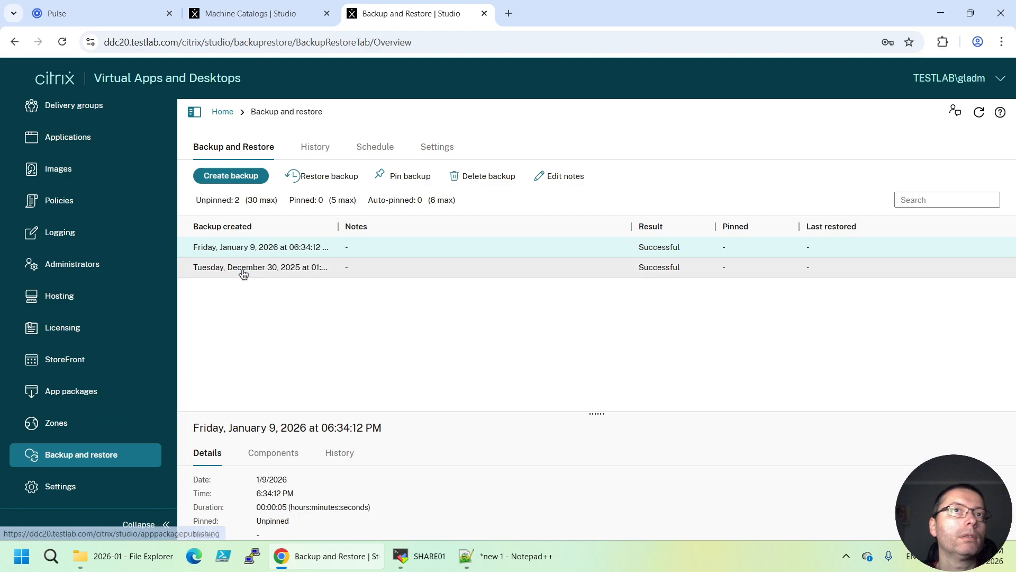
Step: Run a restore of the Applications component from the January 9, 2026 backup in check mode, with the restore type Missing only
{"action": "left_click", "coordinate": [327, 177]}
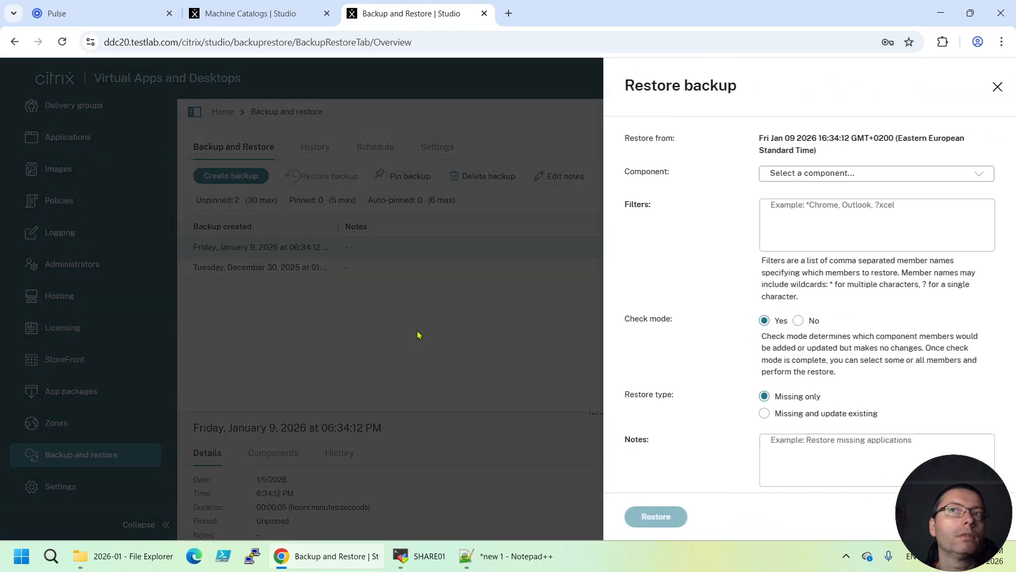
{"action": "left_click", "coordinate": [777, 178]}
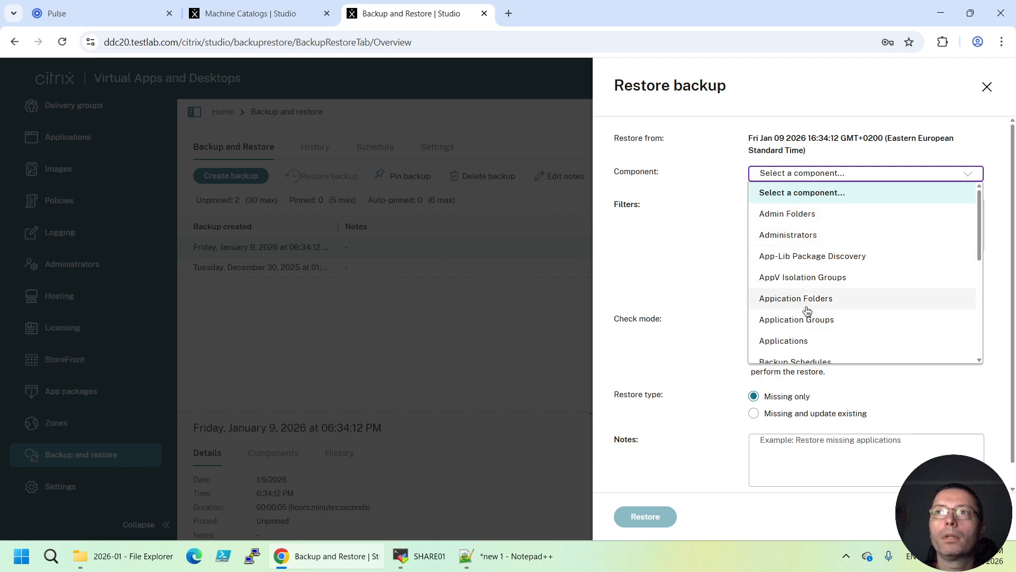
{"action": "left_click", "coordinate": [794, 341]}
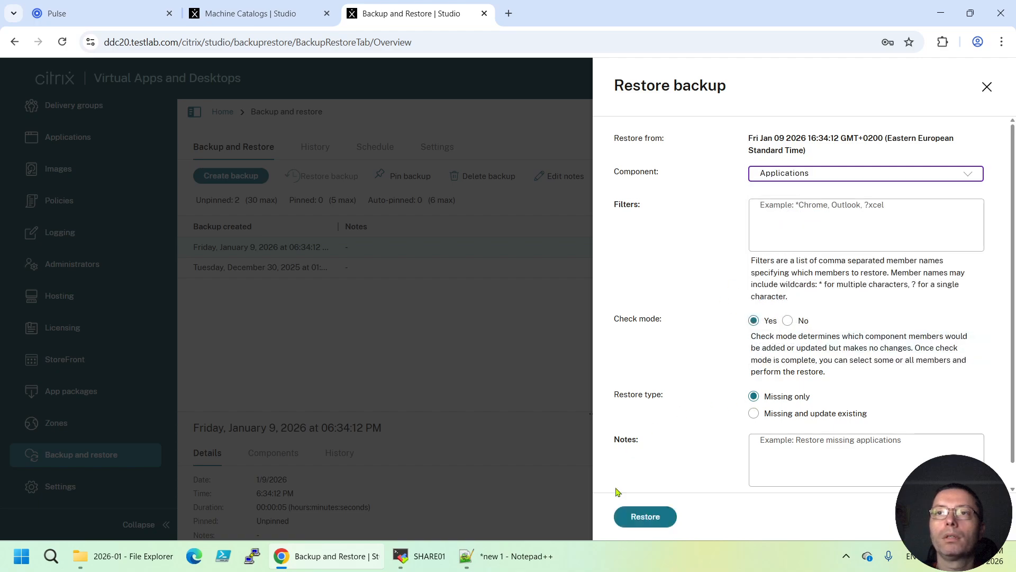
{"action": "left_click", "coordinate": [643, 509]}
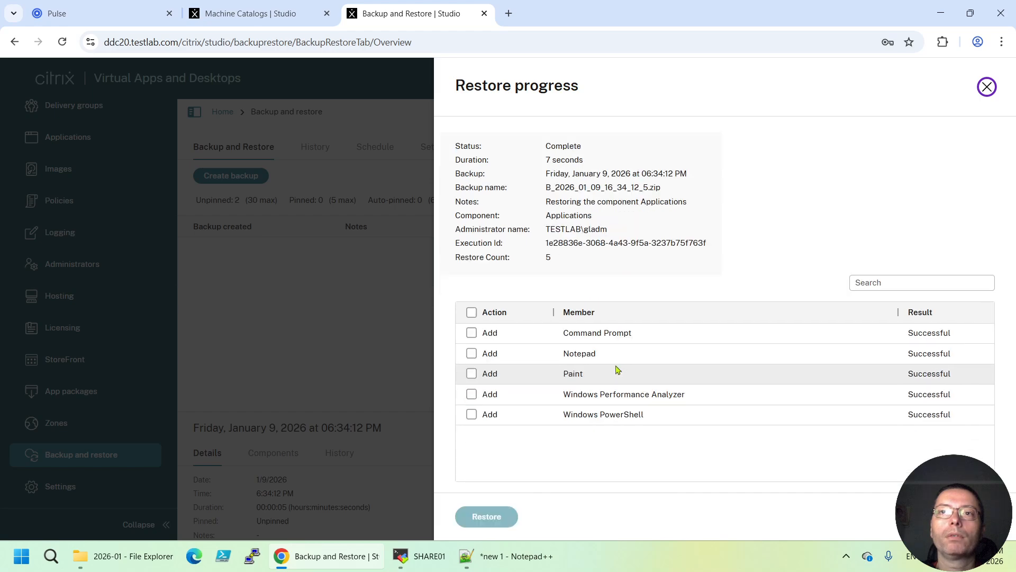
Step: Restore Command Prompt, Notepad, Paint, Windows Performance Analyzer and Windows PowerShell, acknowledging the site configuration change, and close the progress view
{"action": "left_click", "coordinate": [472, 313]}
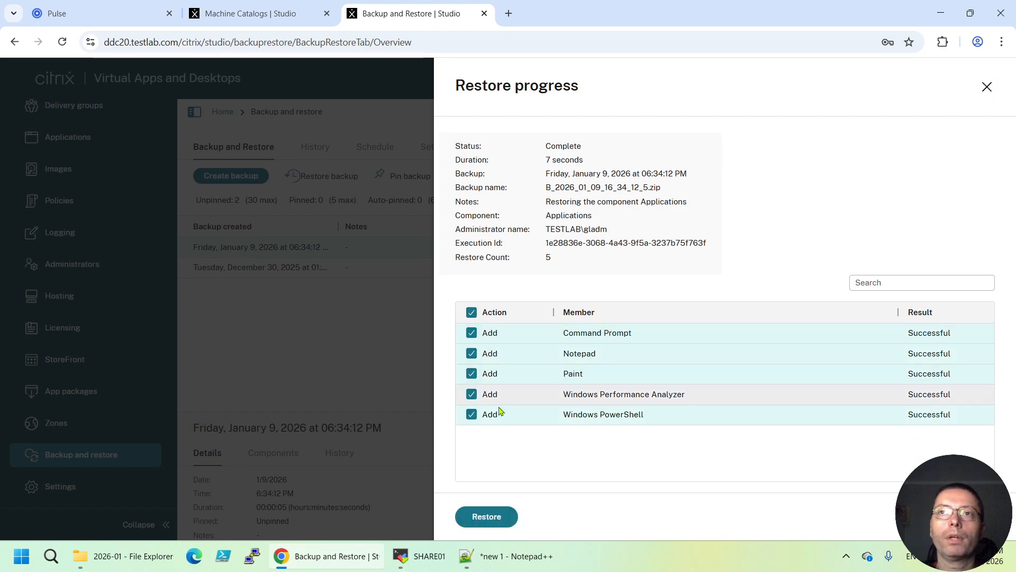
{"action": "left_click", "coordinate": [487, 516]}
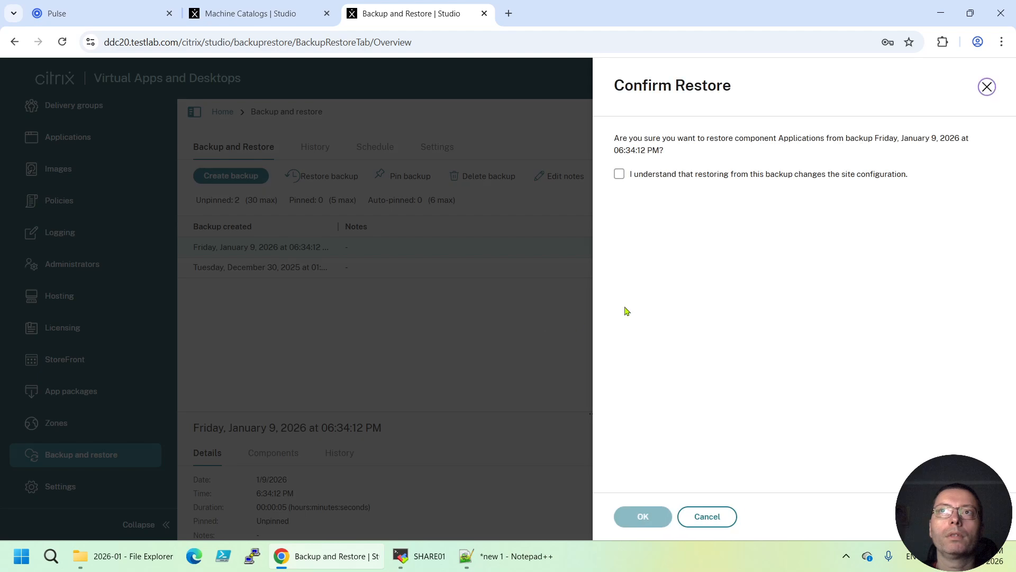
{"action": "left_click", "coordinate": [619, 174]}
{"action": "left_click", "coordinate": [642, 516]}
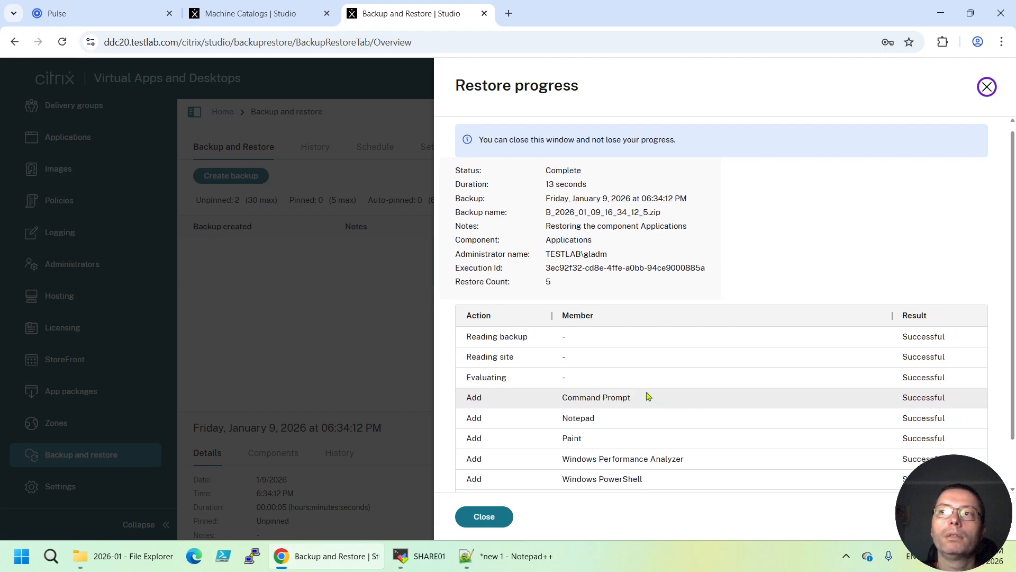
{"action": "scroll", "coordinate": [667, 395], "scroll_direction": "down", "scroll_amount": 1}
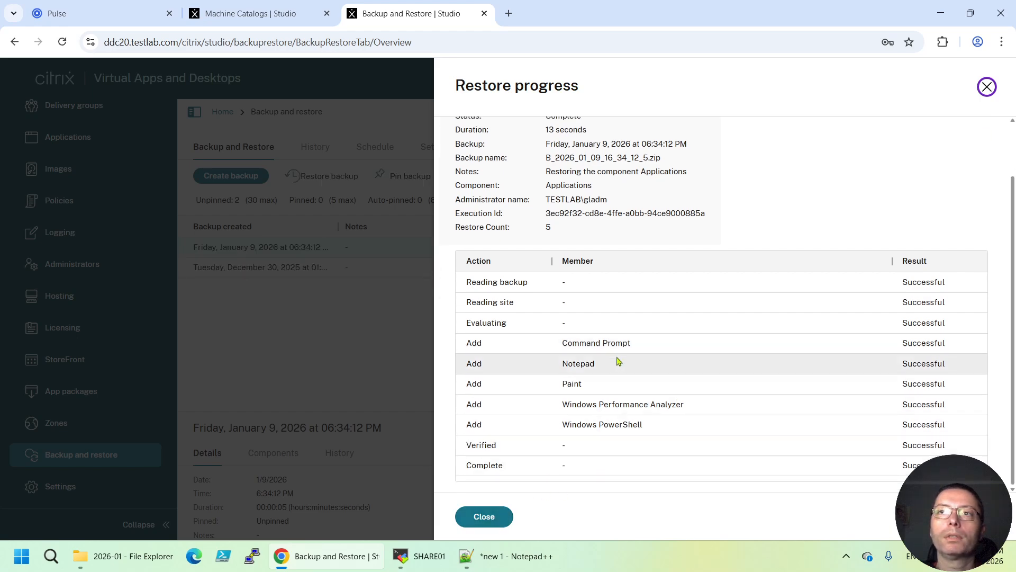
{"action": "left_click", "coordinate": [484, 517]}
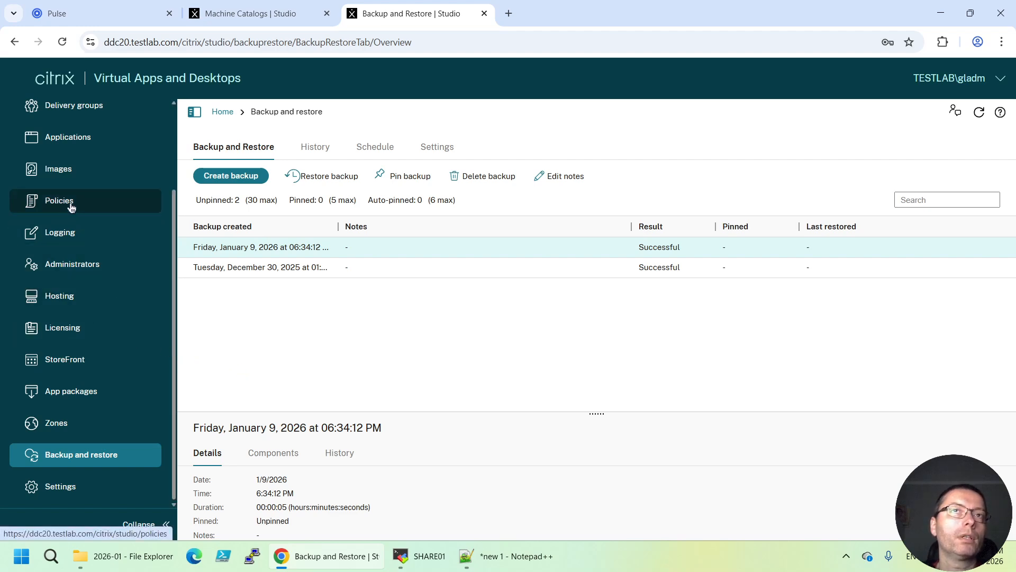
Step: Run a restore of the Policies component from the January 9, 2026 backup in check mode, with the restore type Missing only
{"action": "left_click", "coordinate": [326, 179]}
{"action": "left_click", "coordinate": [850, 180]}
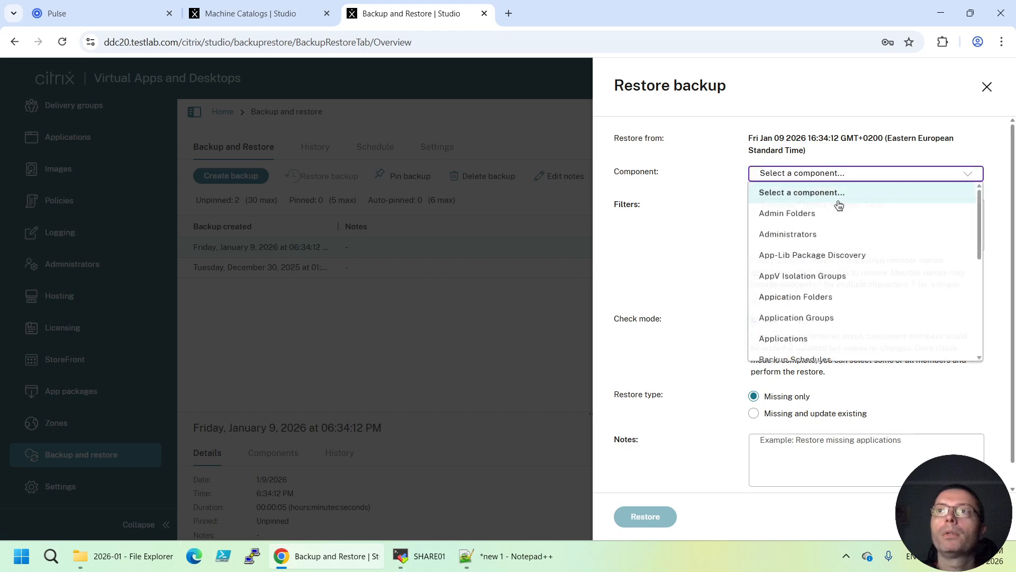
{"action": "scroll", "coordinate": [842, 333], "scroll_direction": "down", "scroll_amount": 5}
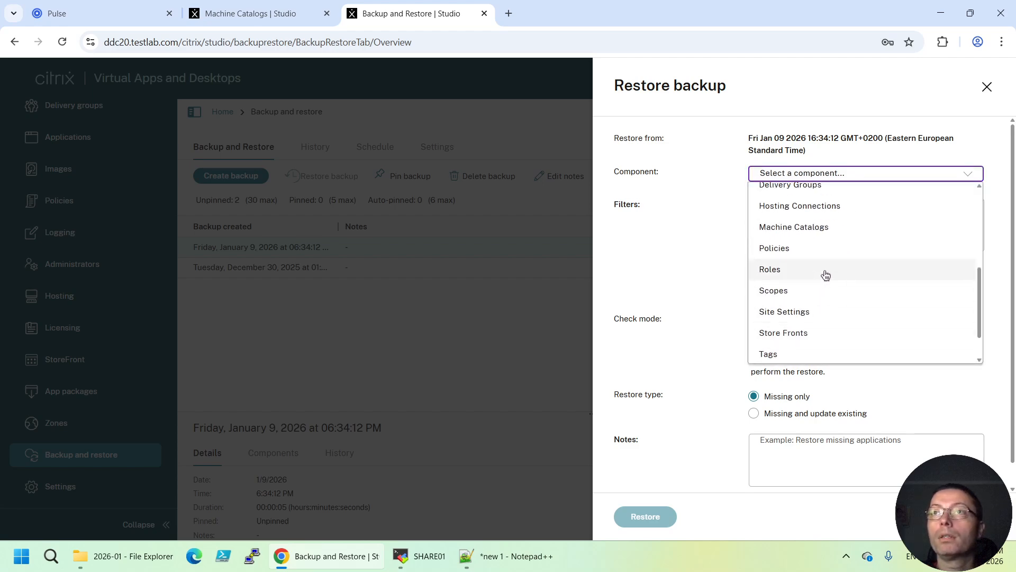
{"action": "left_click", "coordinate": [811, 250]}
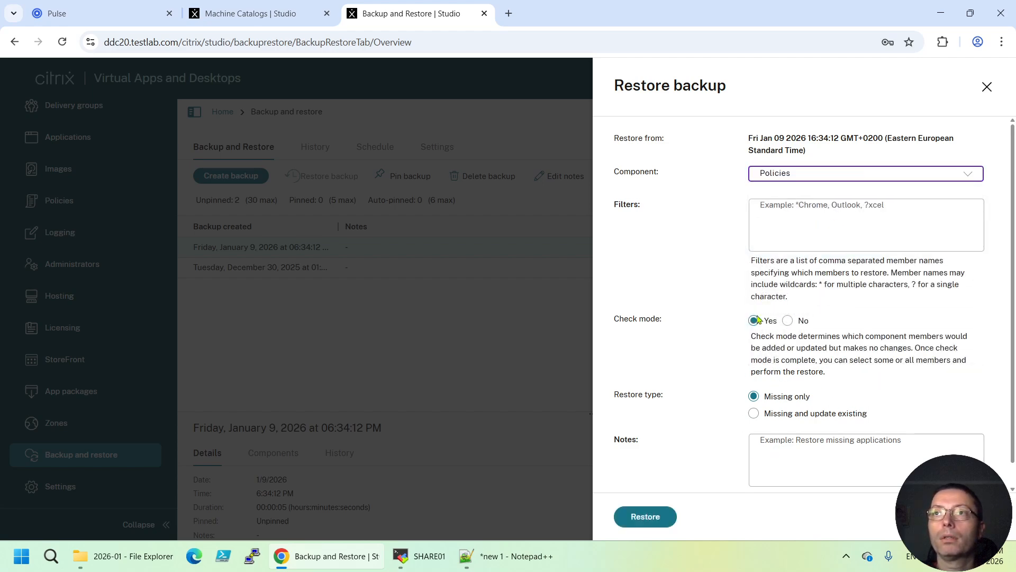
{"action": "left_click", "coordinate": [643, 516]}
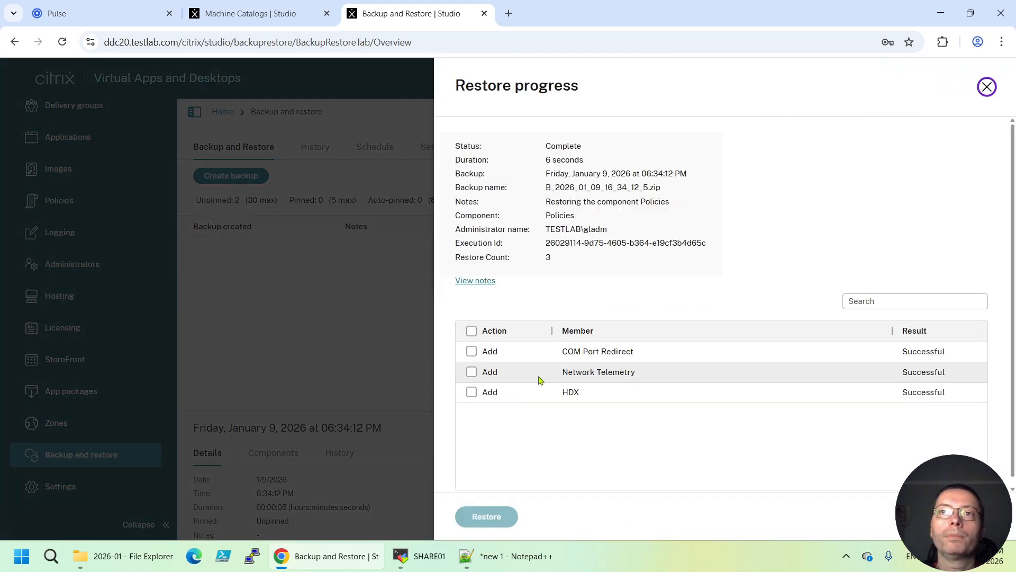
Step: Restore the policies COM Port Redirect, Network Telemetry and HDX, acknowledging the site configuration change, and close the progress view
{"action": "left_click", "coordinate": [471, 330]}
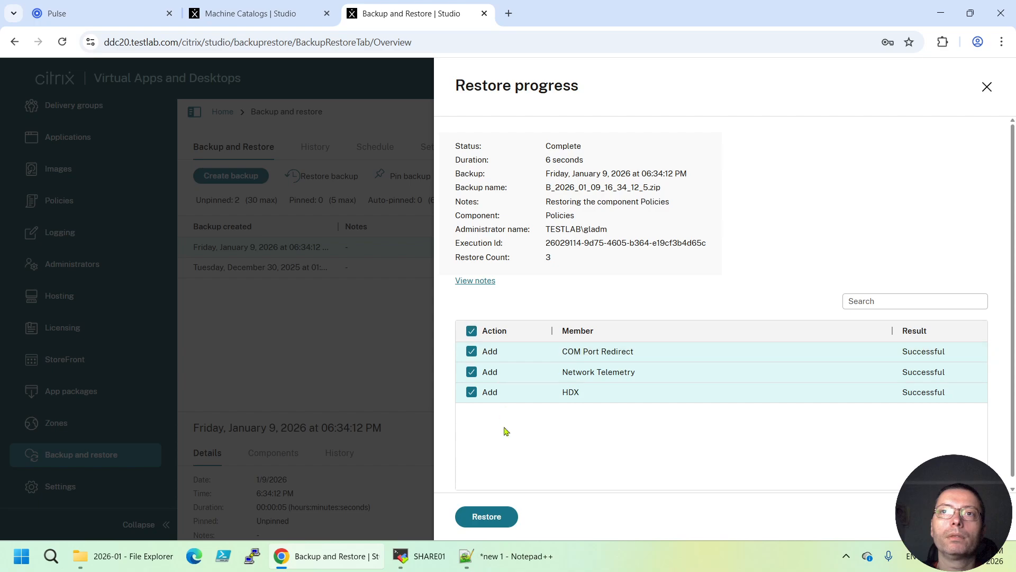
{"action": "left_click", "coordinate": [486, 516]}
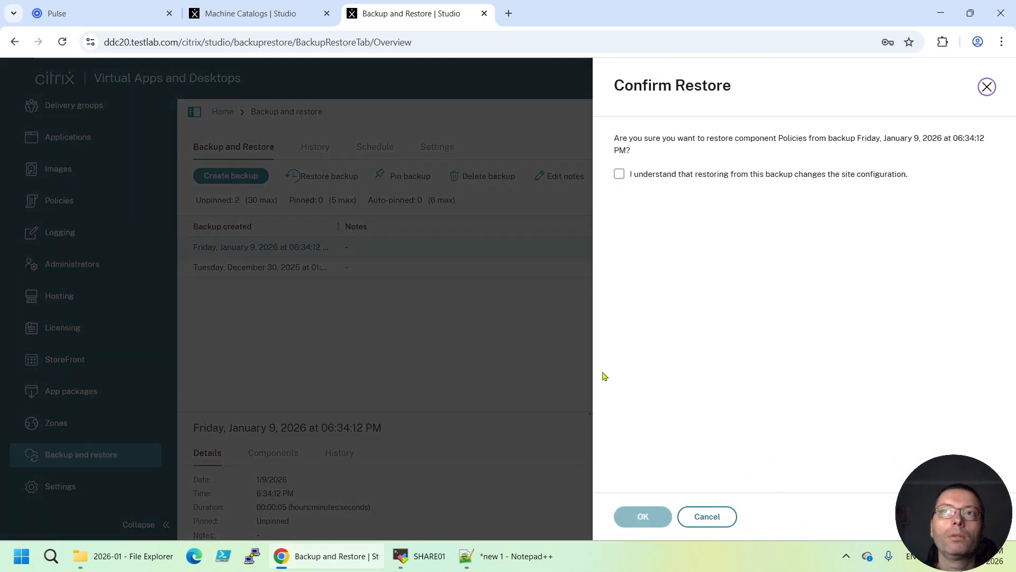
{"action": "left_click", "coordinate": [619, 175]}
{"action": "left_click", "coordinate": [642, 517]}
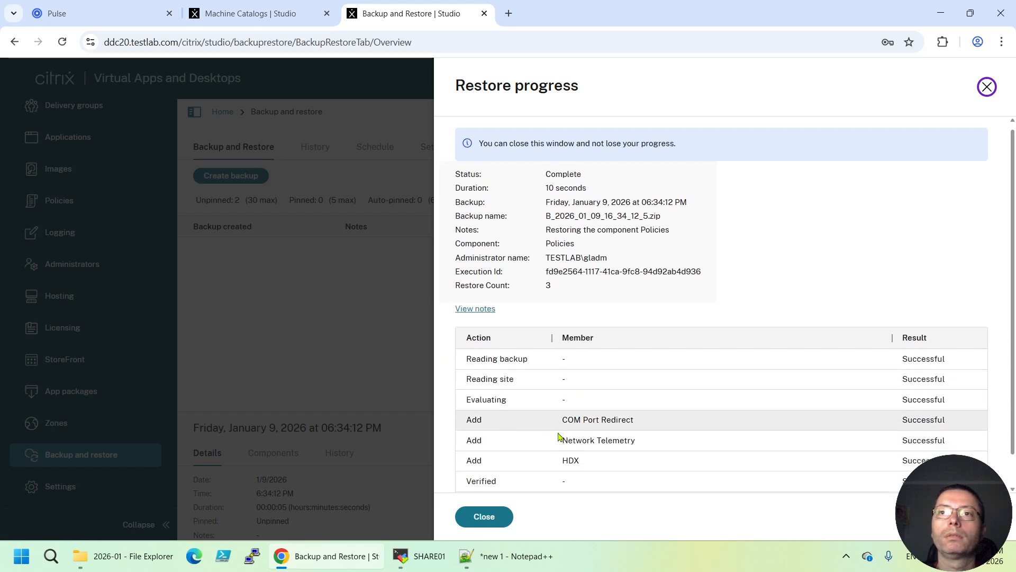
{"action": "left_click", "coordinate": [484, 517]}
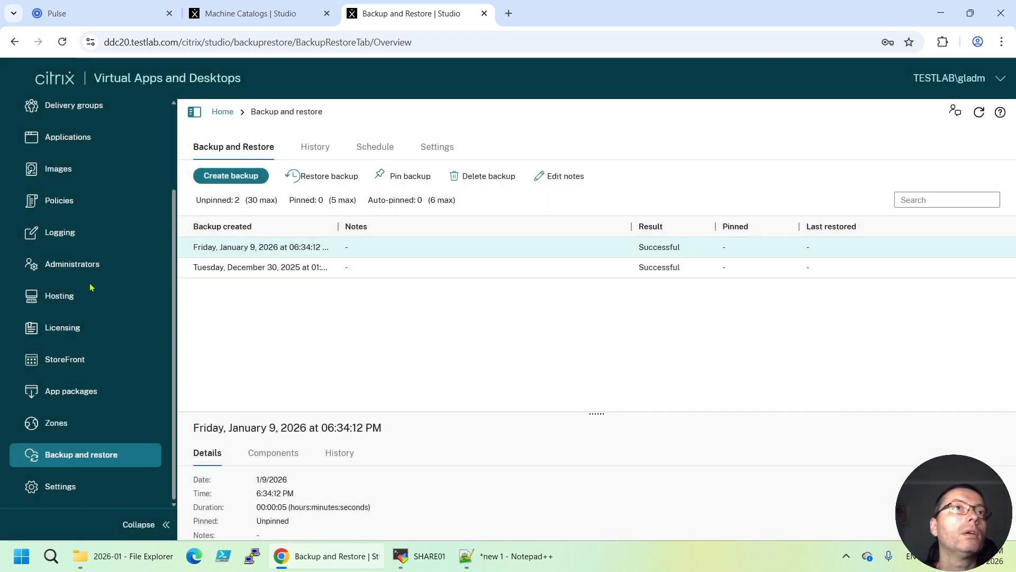
Step: Check the restored machine catalogs and the refreshed list of delivery groups
{"action": "scroll", "coordinate": [106, 331], "scroll_direction": "up", "scroll_amount": 2}
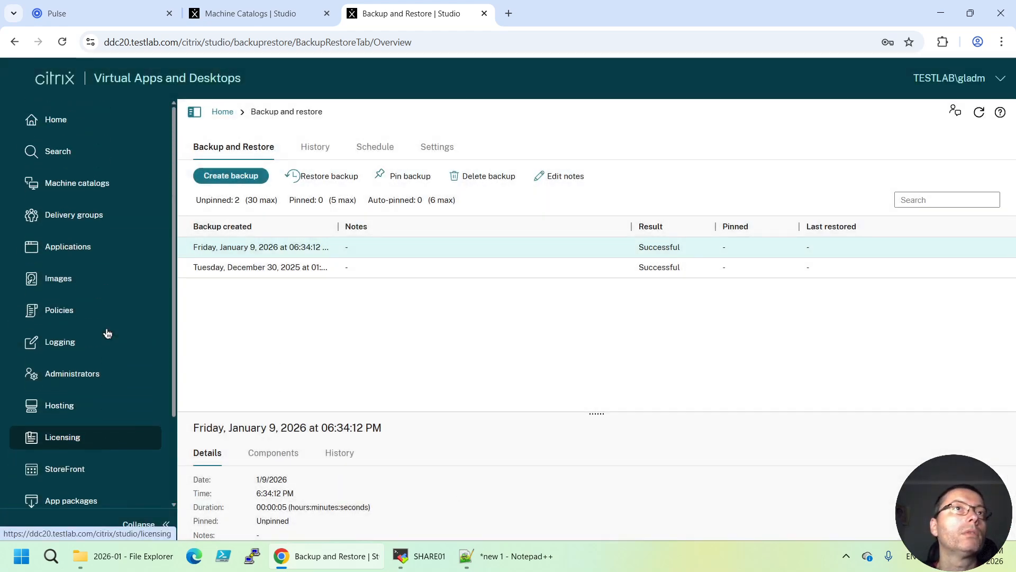
{"action": "left_click", "coordinate": [70, 182]}
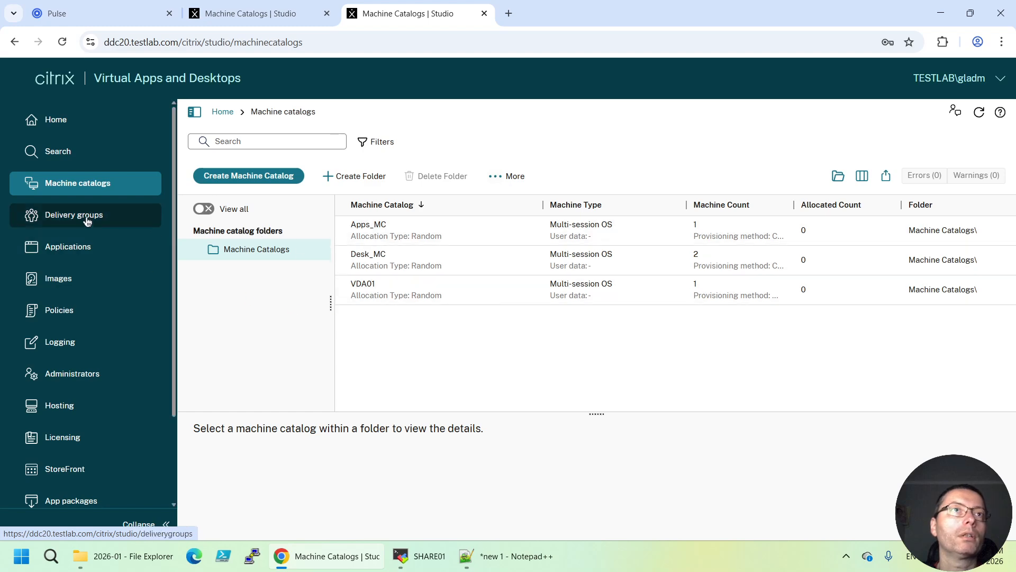
{"action": "left_click", "coordinate": [68, 215]}
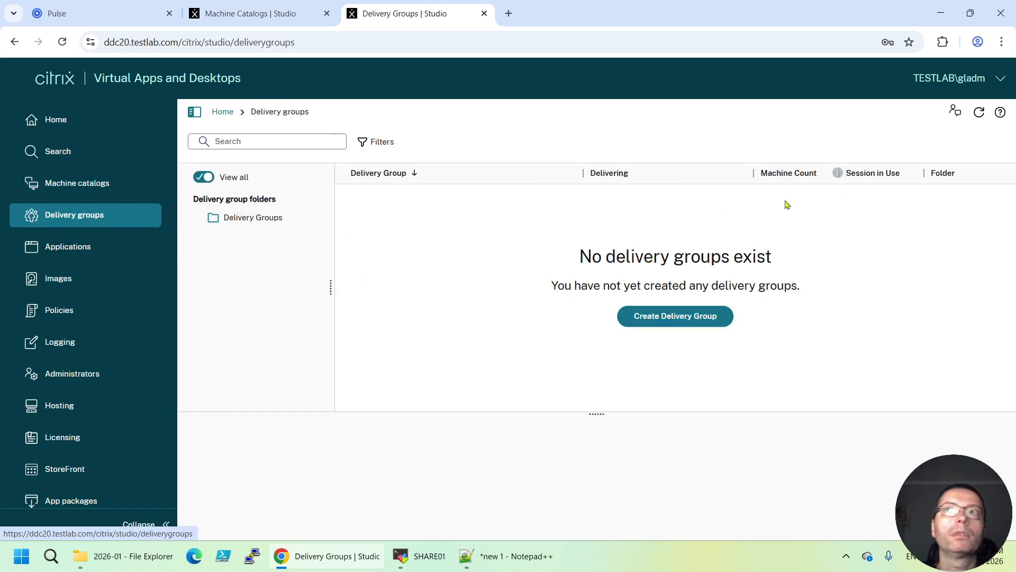
{"action": "left_click", "coordinate": [980, 113]}
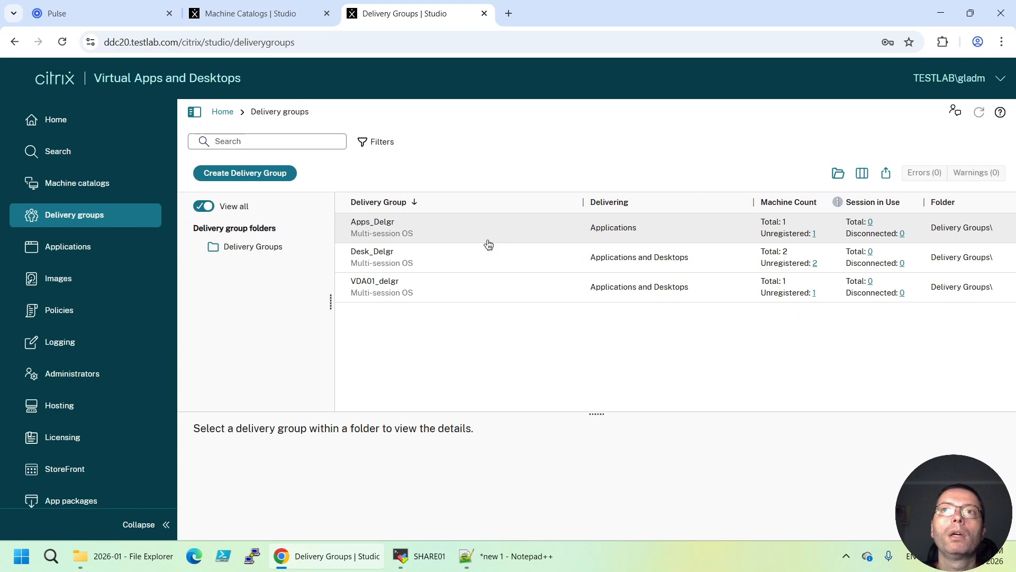
Step: Review the users, desktops, user settings and StoreFront configuration of the Desk_Delgr delivery group, and leave it without saving
{"action": "left_click", "coordinate": [424, 263]}
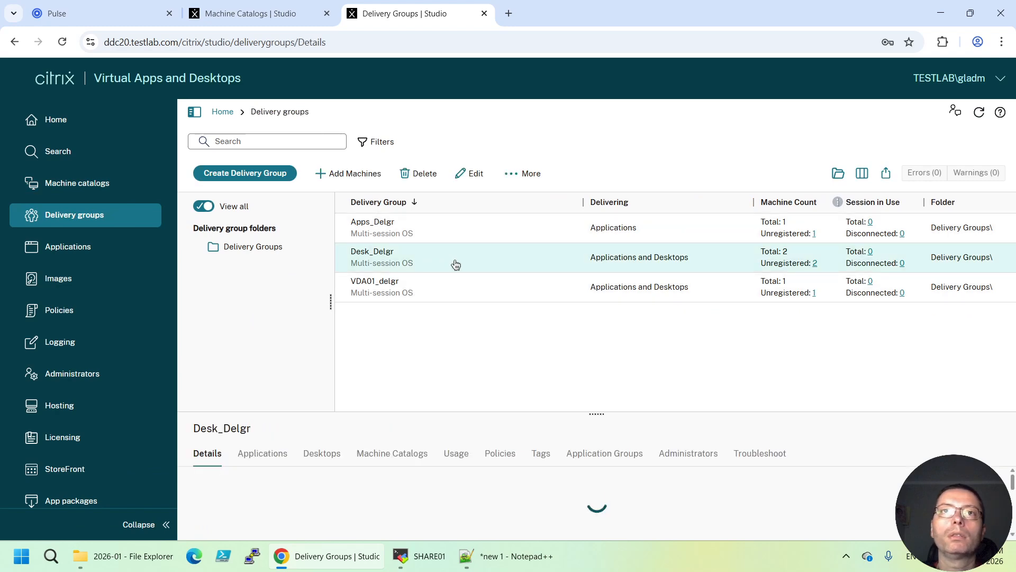
{"action": "left_click", "coordinate": [472, 175]}
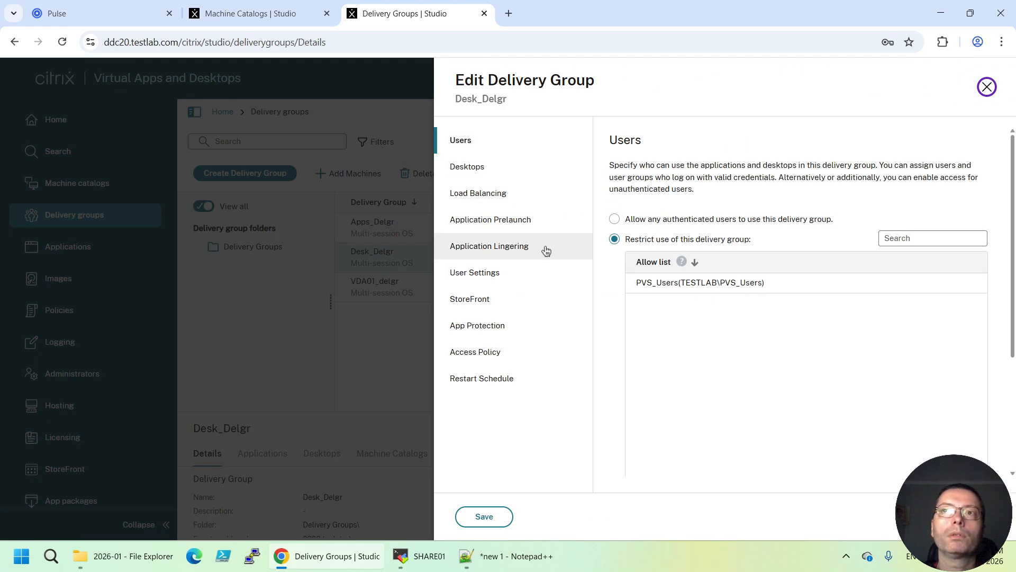
{"action": "left_click", "coordinate": [463, 167]}
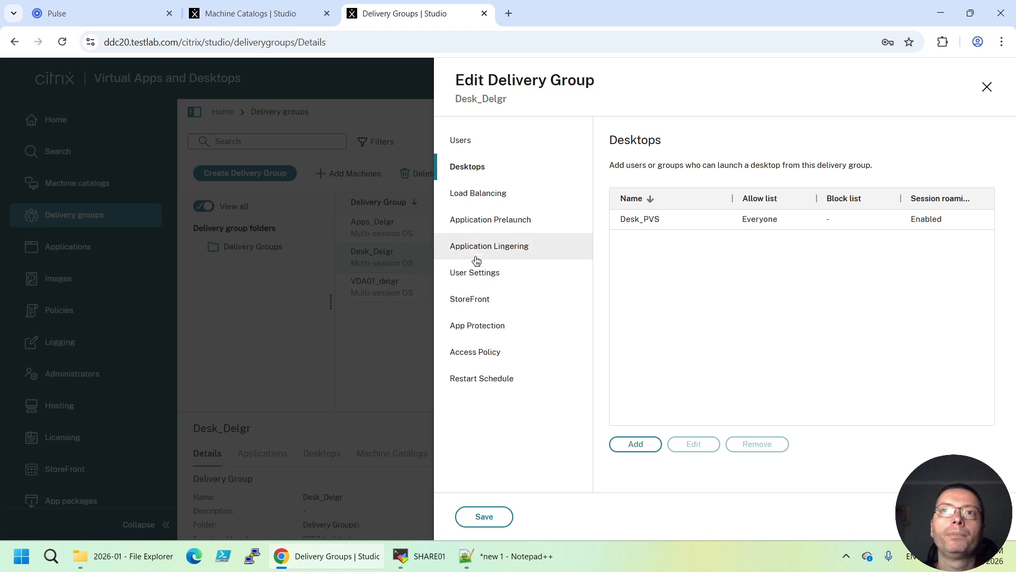
{"action": "left_click", "coordinate": [483, 276]}
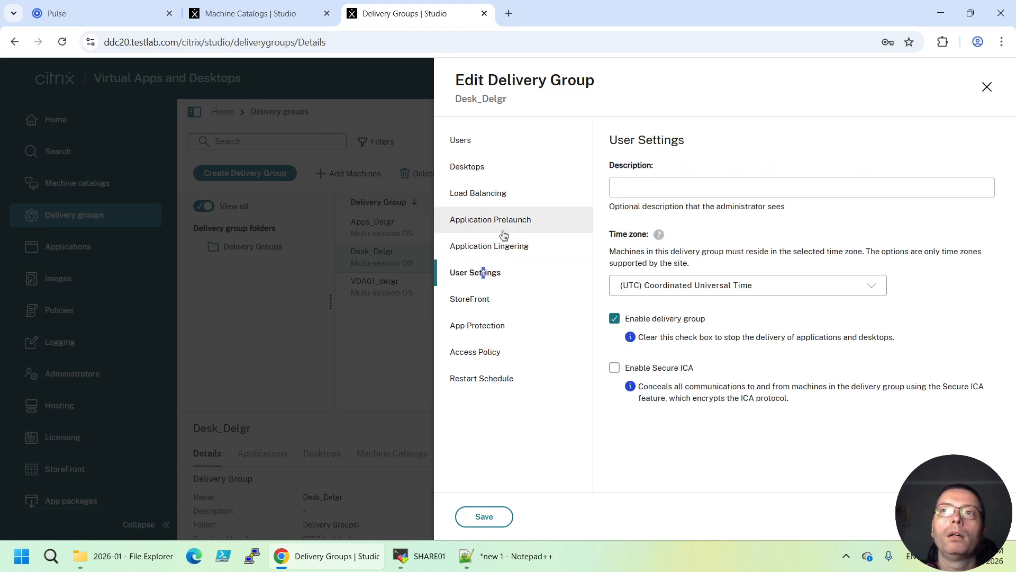
{"action": "left_click", "coordinate": [492, 301]}
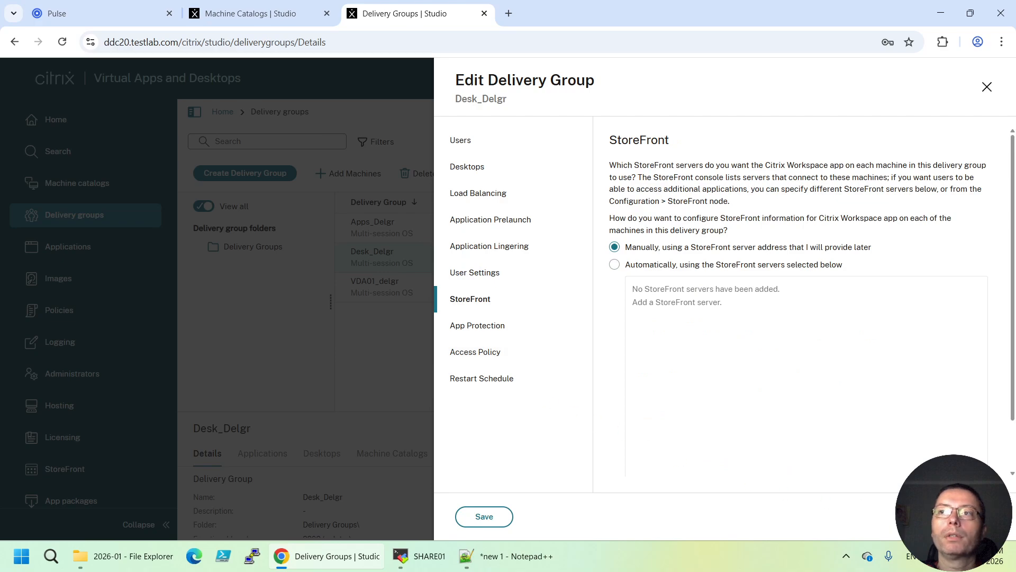
{"action": "left_click", "coordinate": [968, 517]}
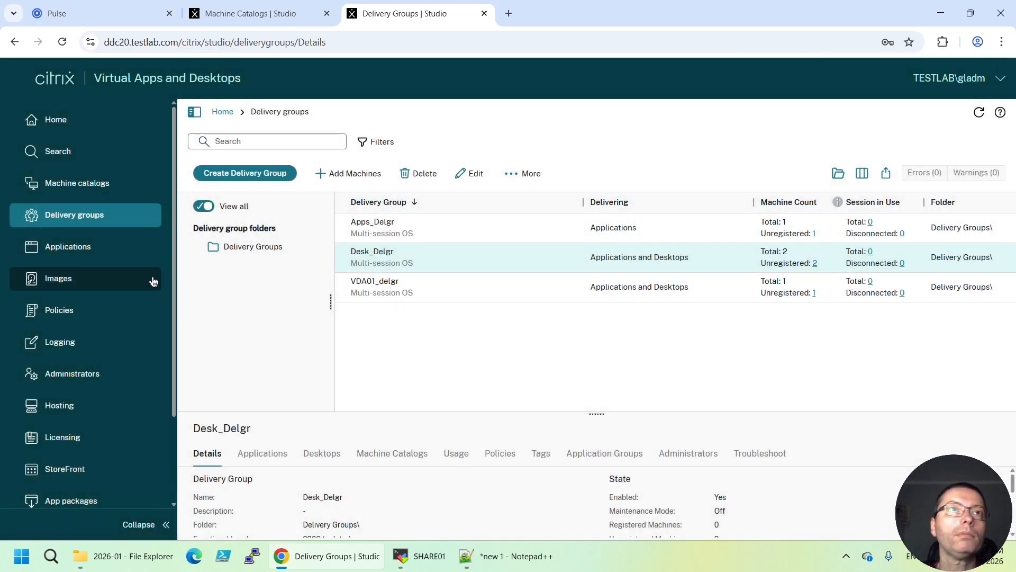
Step: Refresh the applications list and review the delivery, location and visibility settings of Windows PowerShell, leaving them without saving
{"action": "left_click", "coordinate": [77, 253]}
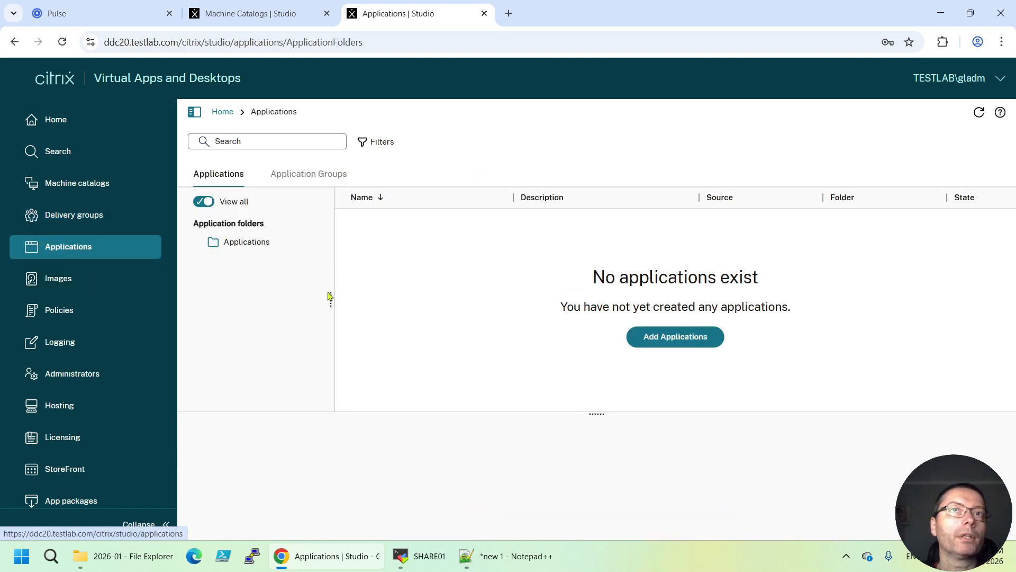
{"action": "left_click", "coordinate": [980, 113]}
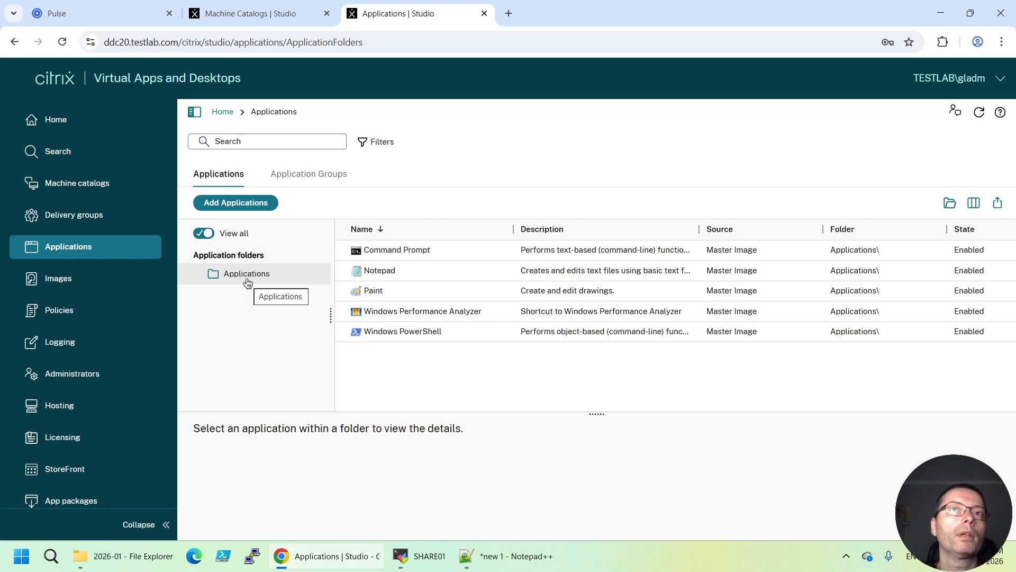
{"action": "left_click", "coordinate": [412, 329]}
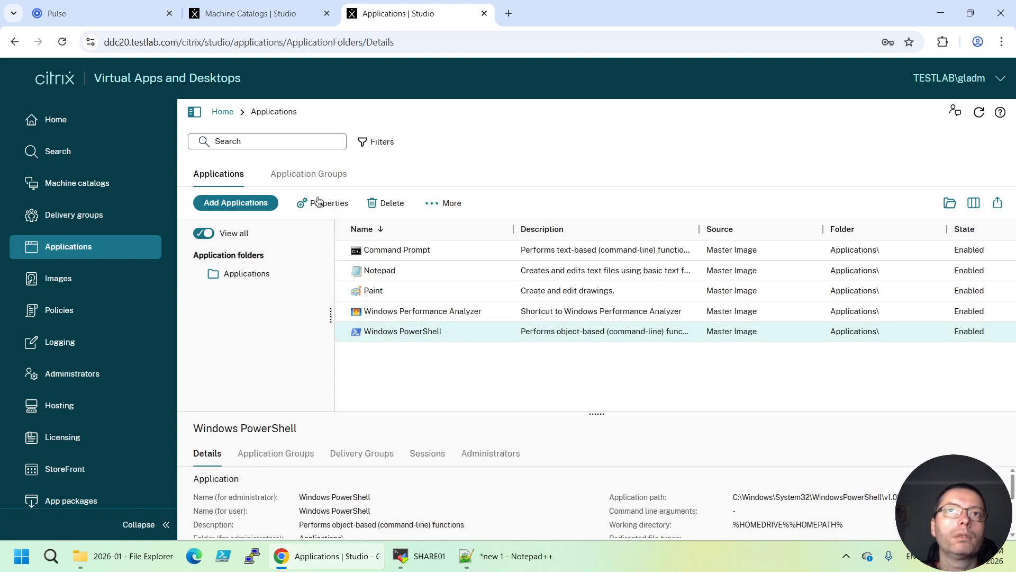
{"action": "left_click", "coordinate": [319, 202]}
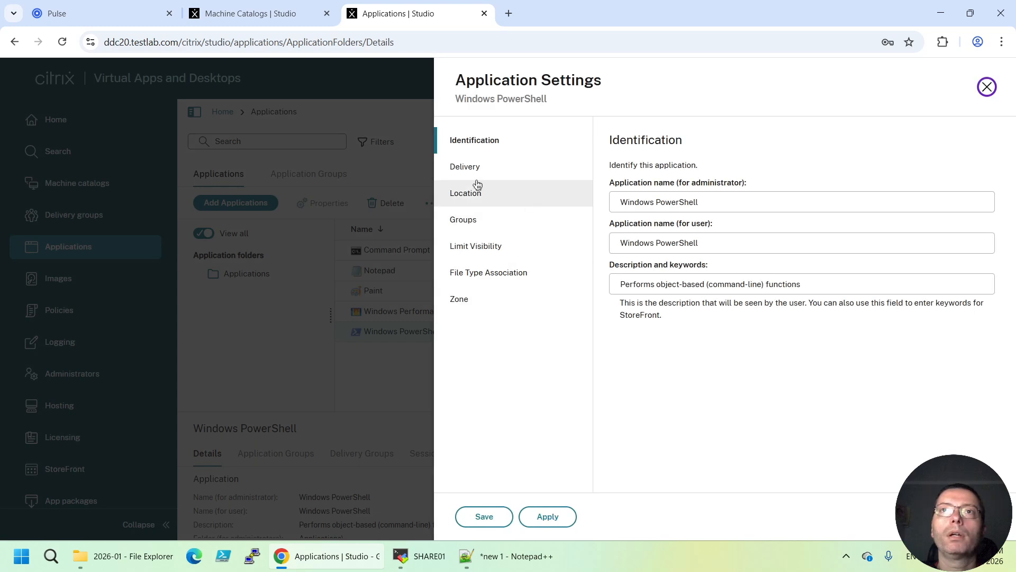
{"action": "left_click", "coordinate": [479, 176]}
{"action": "left_click_drag", "start_coordinate": [479, 199], "coordinate": [496, 204]}
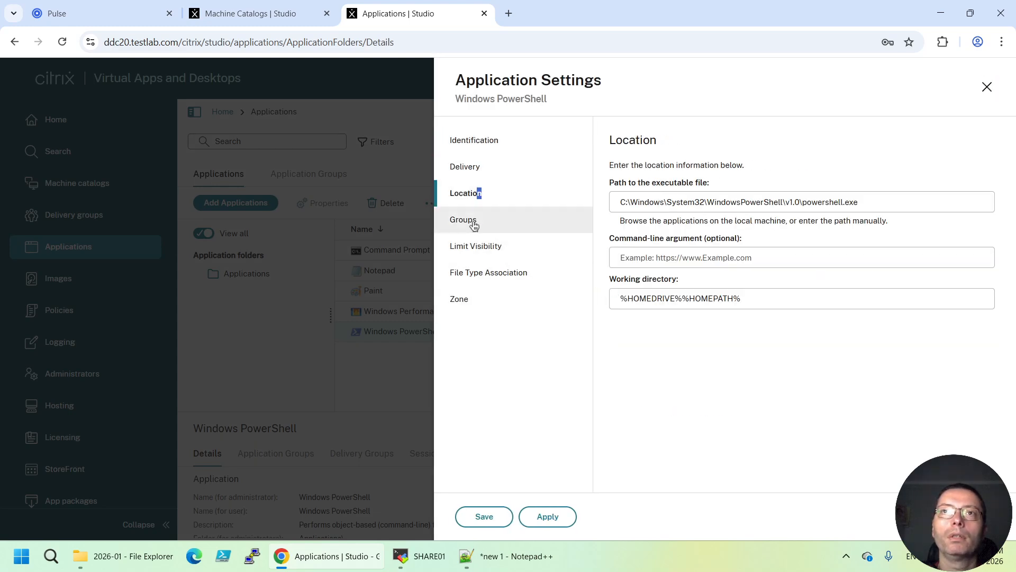
{"action": "left_click", "coordinate": [484, 247]}
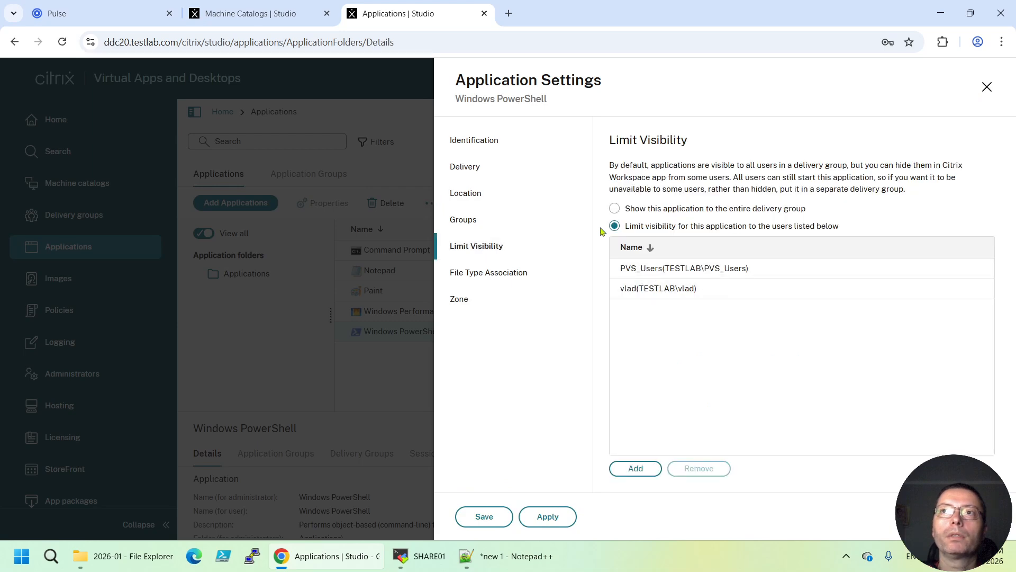
{"action": "left_click", "coordinate": [968, 516]}
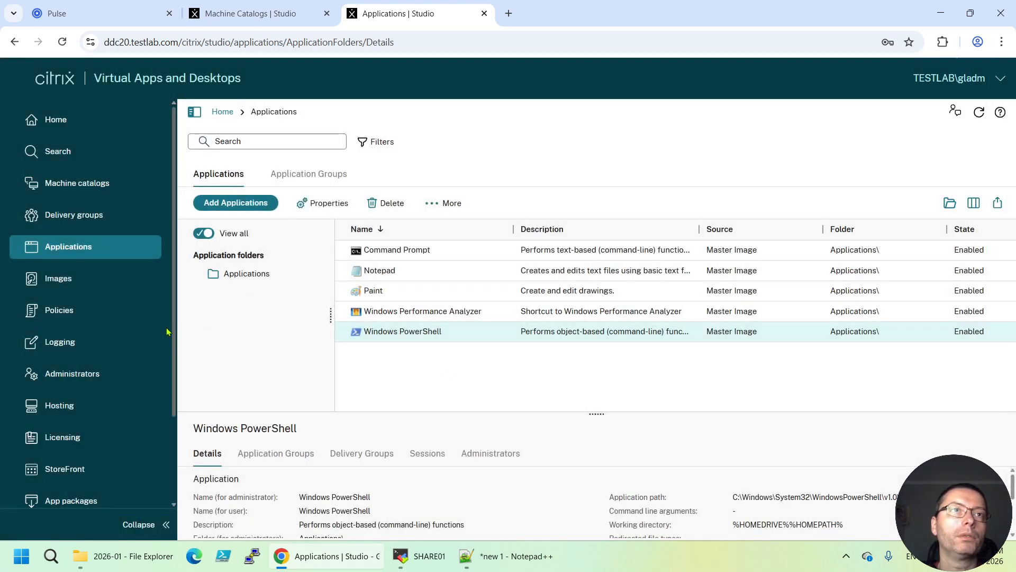
Step: Refresh the policies list and review the settings and user or group assignments of the COM Port Redirect policy
{"action": "left_click", "coordinate": [66, 316]}
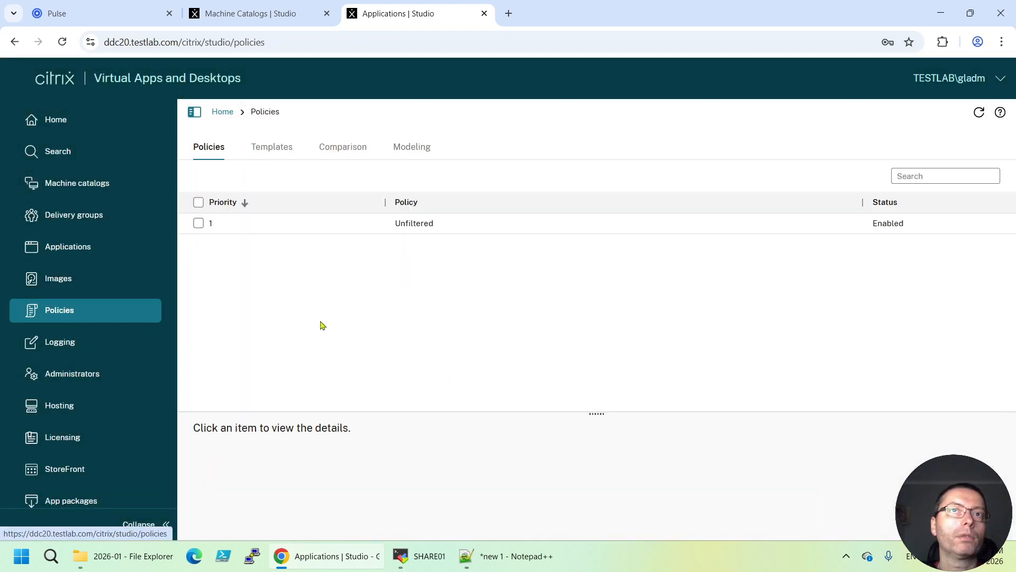
{"action": "left_click", "coordinate": [980, 113]}
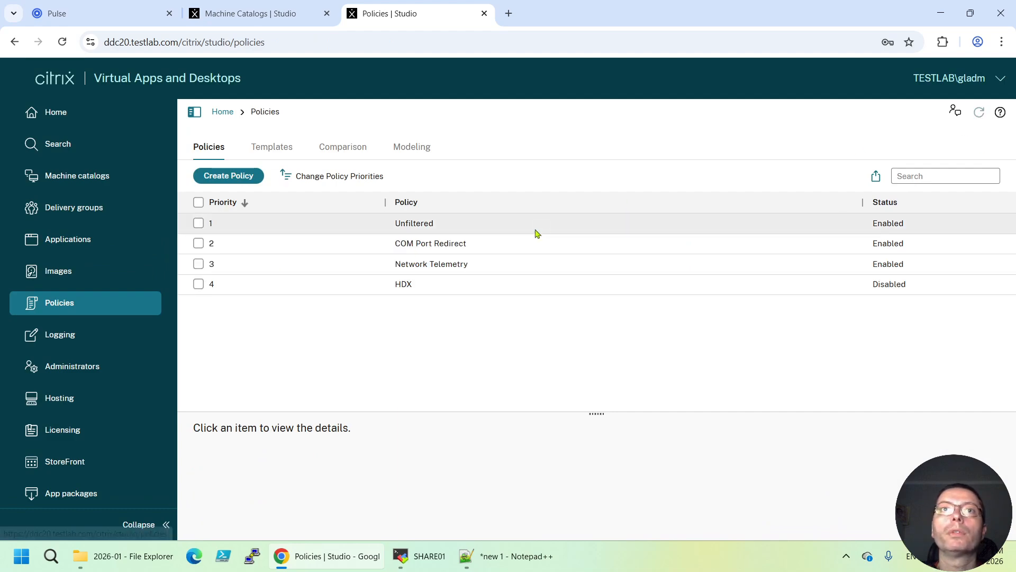
{"action": "left_click", "coordinate": [384, 247]}
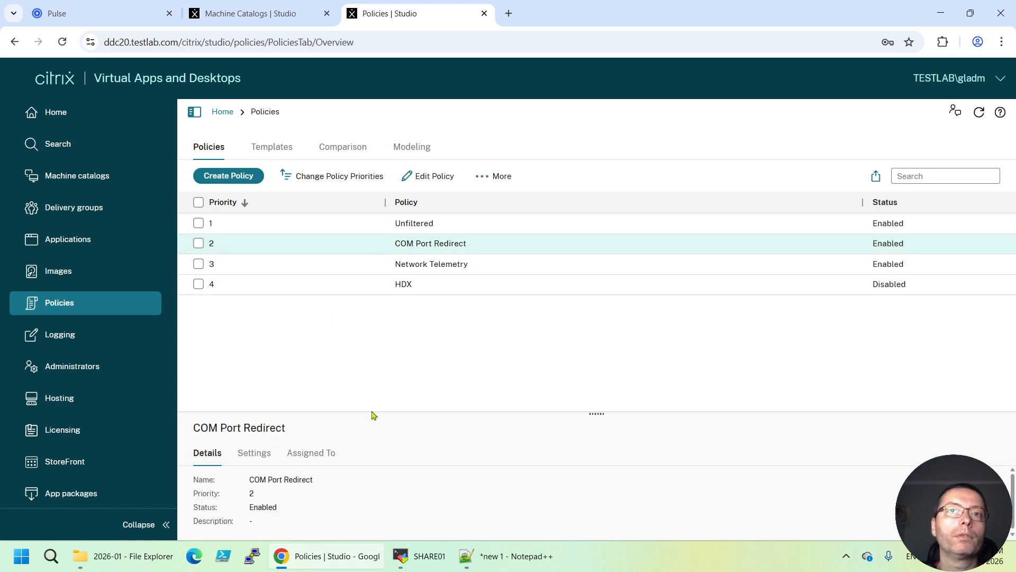
{"action": "left_click_drag", "start_coordinate": [377, 413], "coordinate": [318, 317]}
{"action": "left_click", "coordinate": [256, 355]}
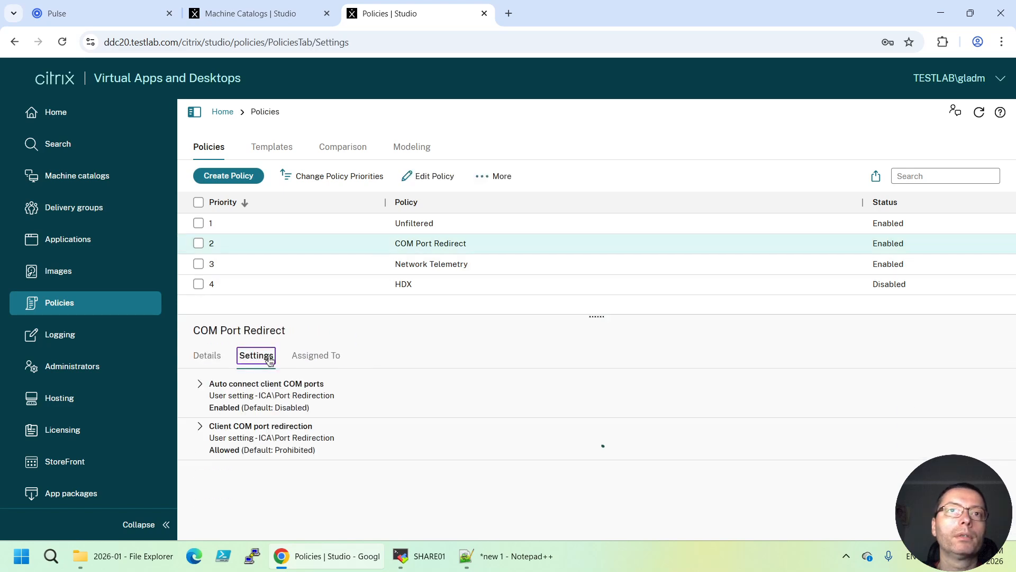
{"action": "left_click", "coordinate": [327, 361]}
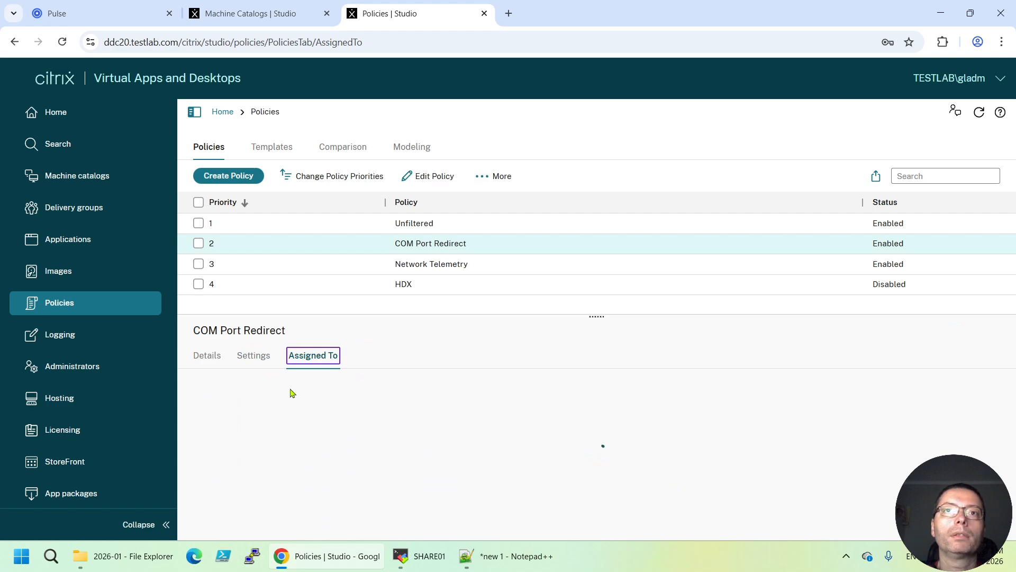
{"action": "left_click", "coordinate": [213, 392]}
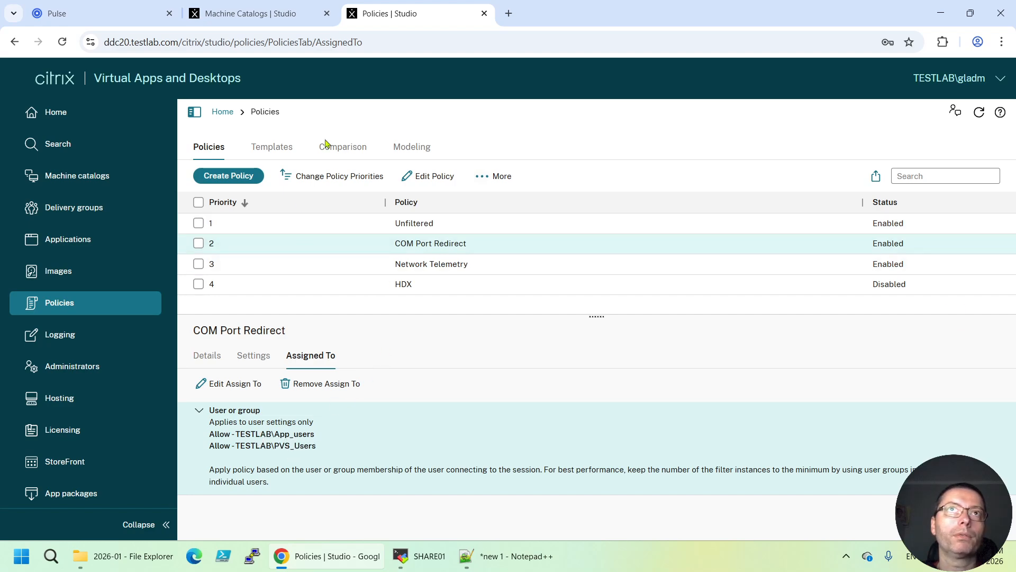
Step: Display the list of backups on ddc20, enlarging the list area and widening the Backup created column to show the full dates
{"action": "mouse_move", "coordinate": [265, 17]}
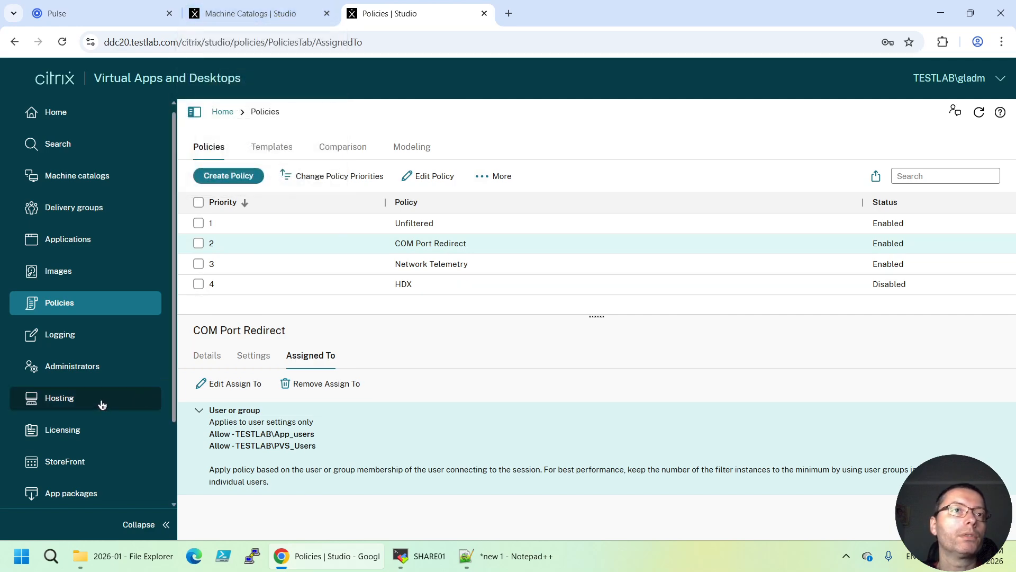
{"action": "scroll", "coordinate": [100, 422], "scroll_direction": "down", "scroll_amount": 2}
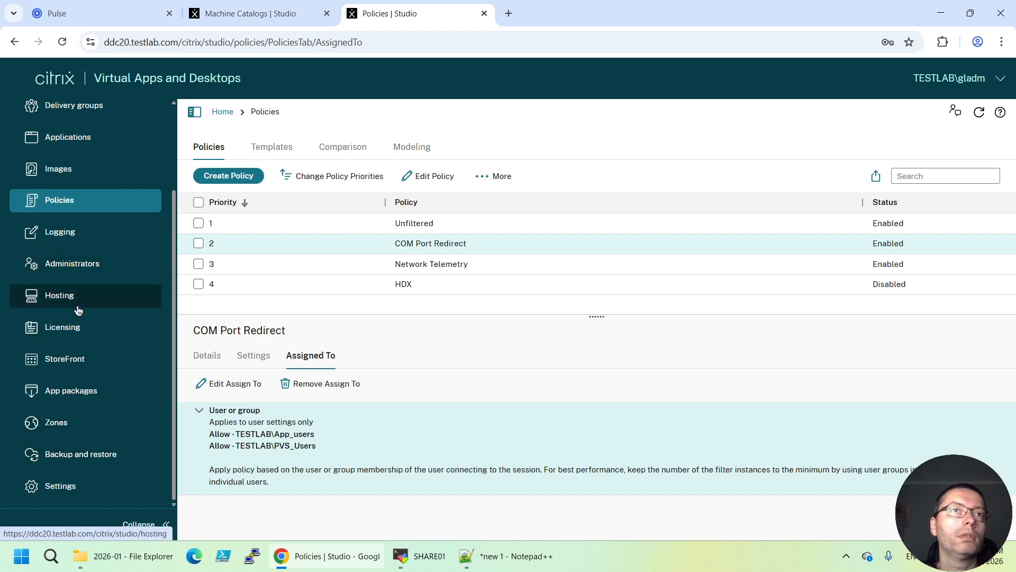
{"action": "left_click", "coordinate": [85, 455]}
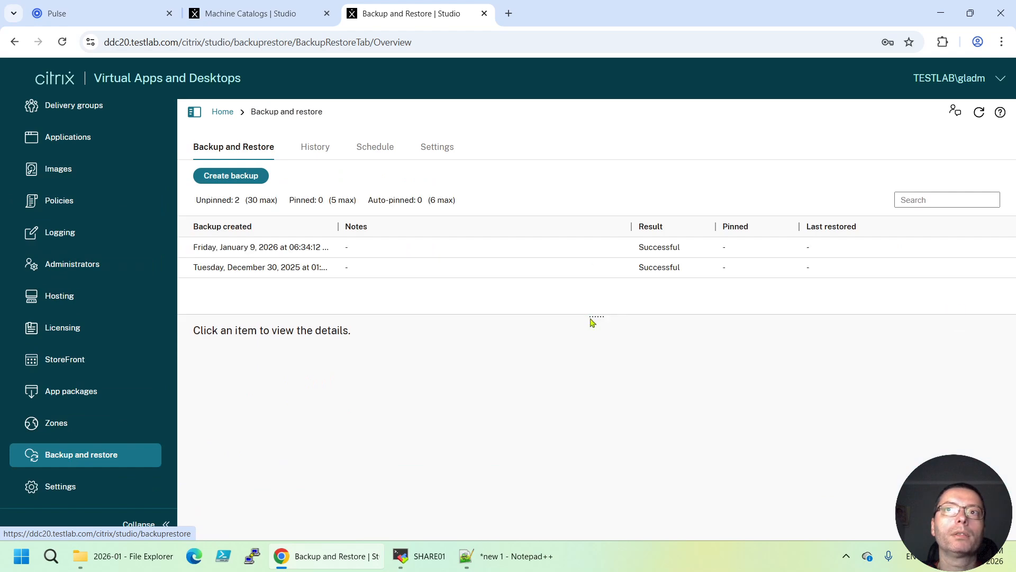
{"action": "left_click_drag", "start_coordinate": [595, 315], "coordinate": [585, 352]}
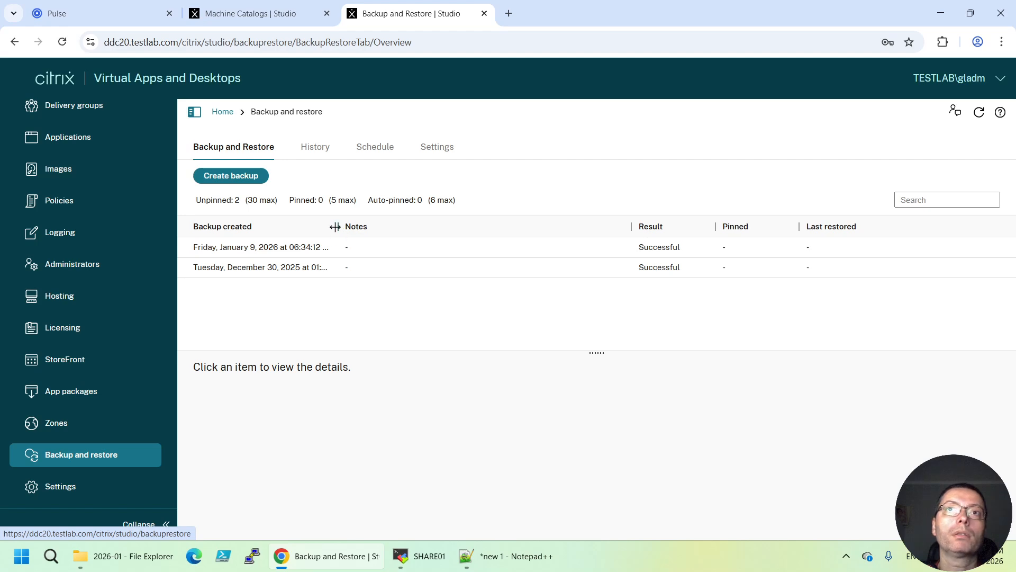
{"action": "left_click_drag", "start_coordinate": [339, 229], "coordinate": [413, 233]}
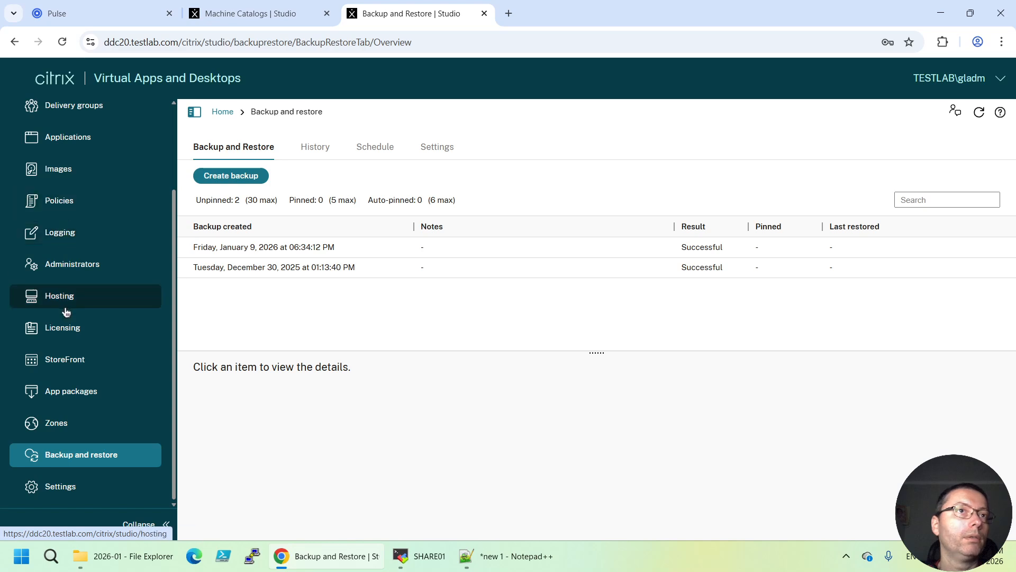
Step: View the licensing overview on ddc20 and examine the Site, Logging and Monitor databases in the site settings
{"action": "left_click", "coordinate": [72, 332]}
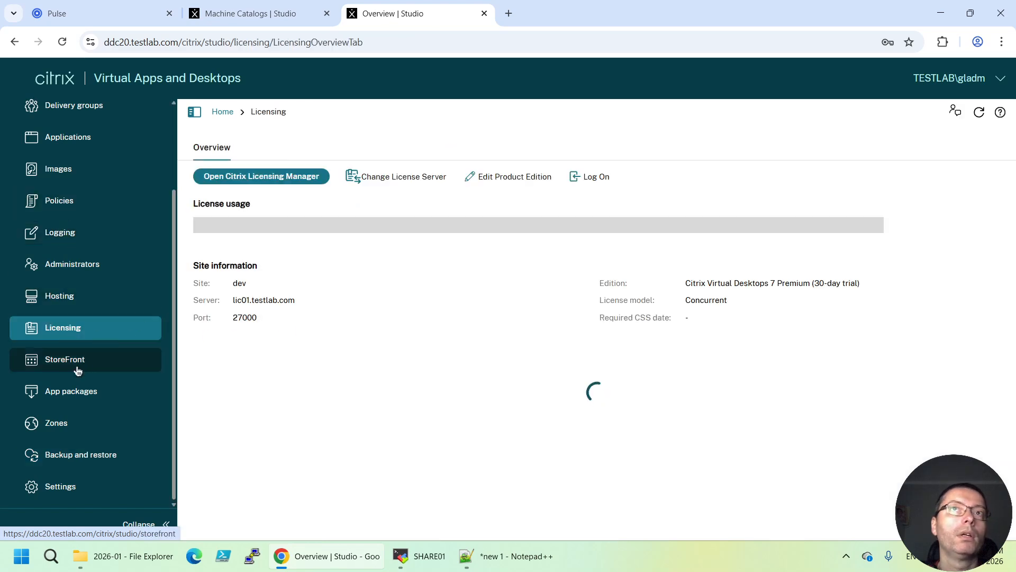
{"action": "left_click", "coordinate": [69, 484]}
{"action": "scroll", "coordinate": [765, 390], "scroll_direction": "down", "scroll_amount": 4}
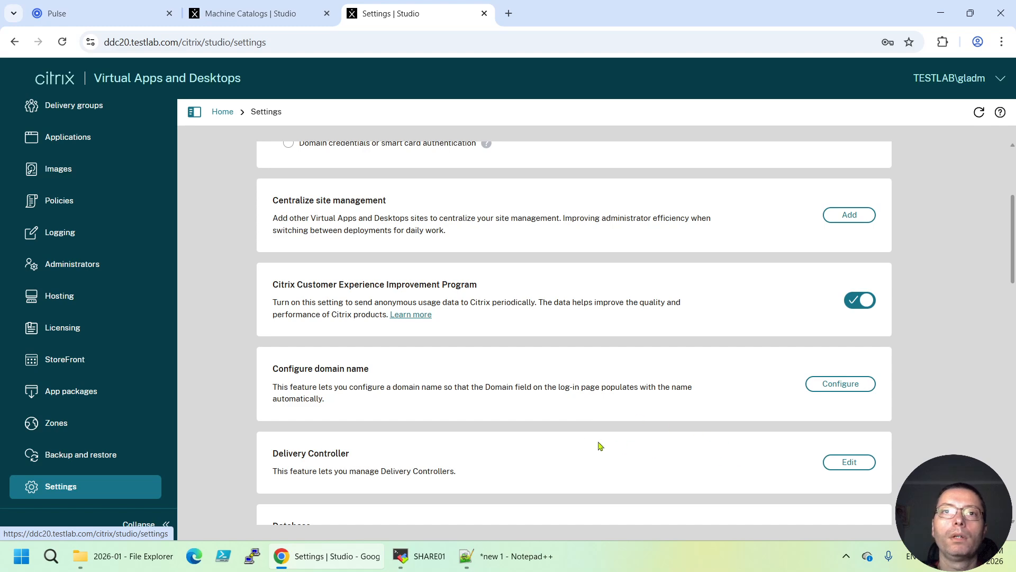
{"action": "scroll", "coordinate": [600, 447], "scroll_direction": "down", "scroll_amount": 3}
{"action": "left_click", "coordinate": [842, 403]}
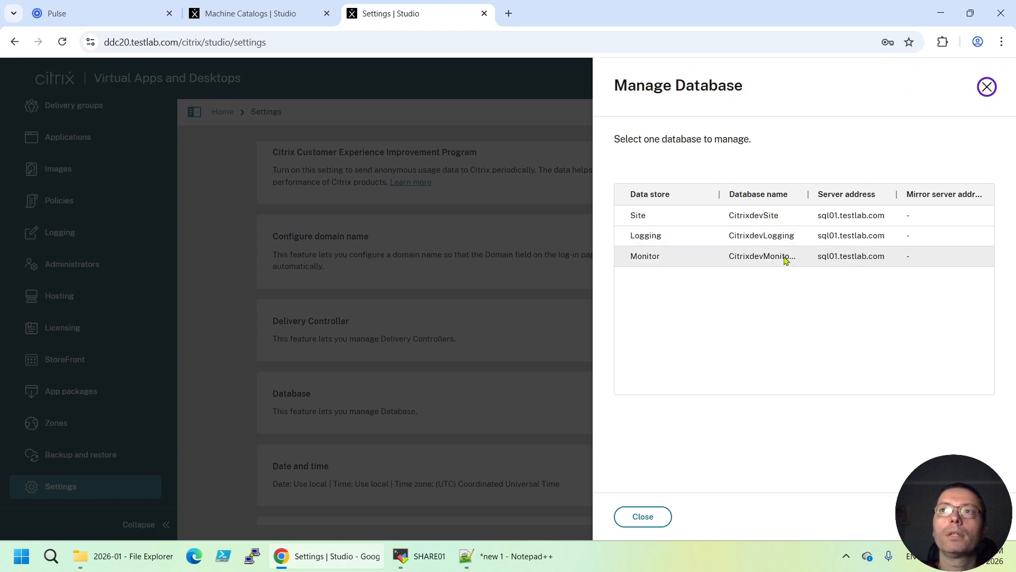
Step: Examine the Site, Logging and Monitor databases of ddc02 for comparison, and close the database lists on both controllers
{"action": "left_click", "coordinate": [222, 13]}
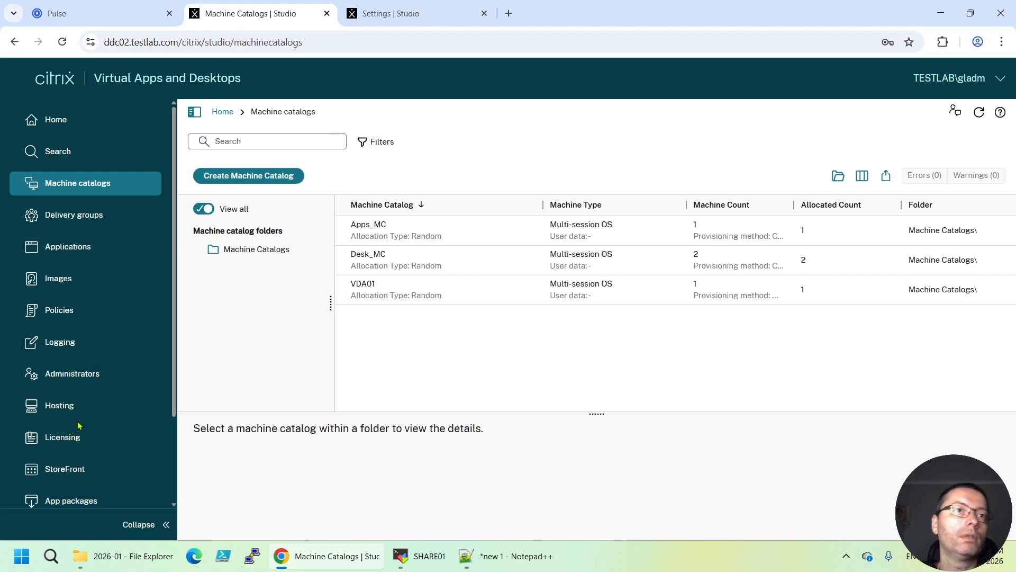
{"action": "scroll", "coordinate": [87, 424], "scroll_direction": "down", "scroll_amount": 2}
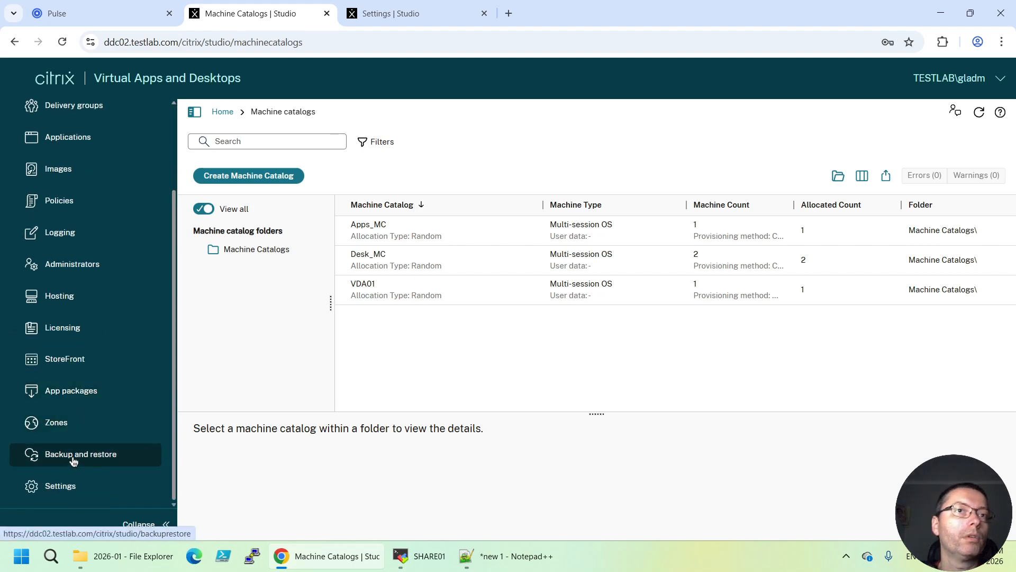
{"action": "left_click", "coordinate": [74, 487]}
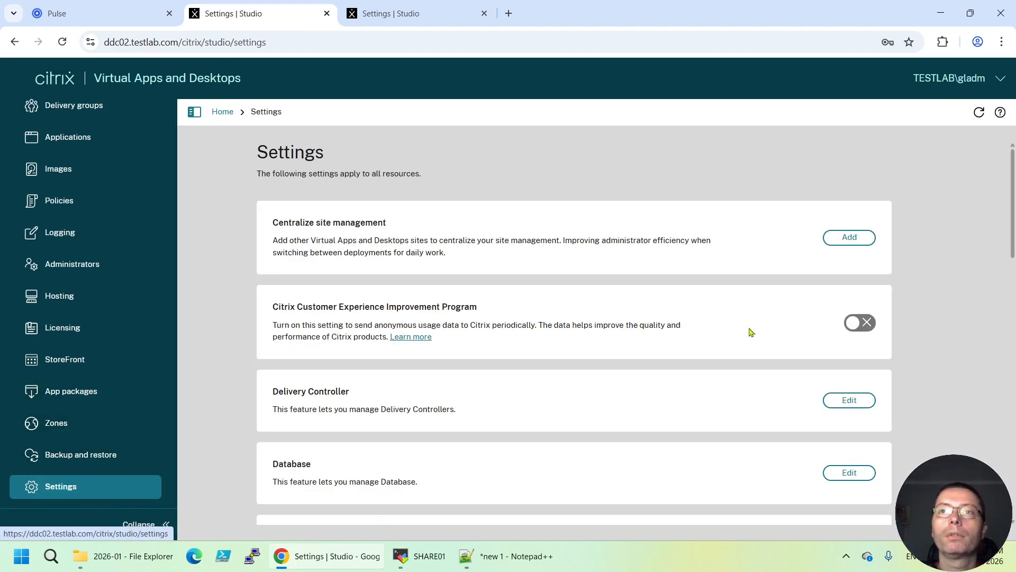
{"action": "scroll", "coordinate": [748, 329], "scroll_direction": "down", "scroll_amount": 3}
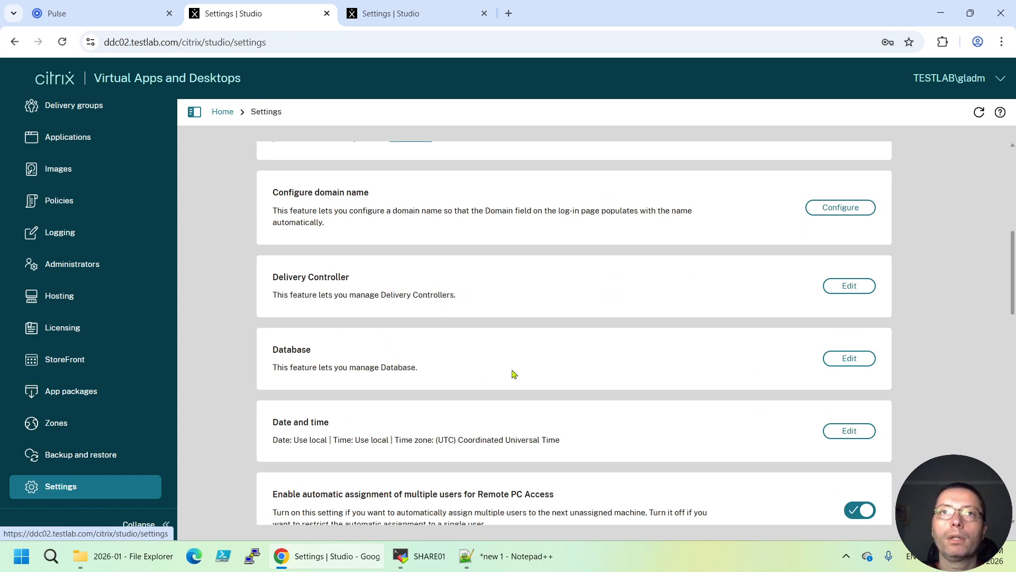
{"action": "left_click", "coordinate": [849, 359]}
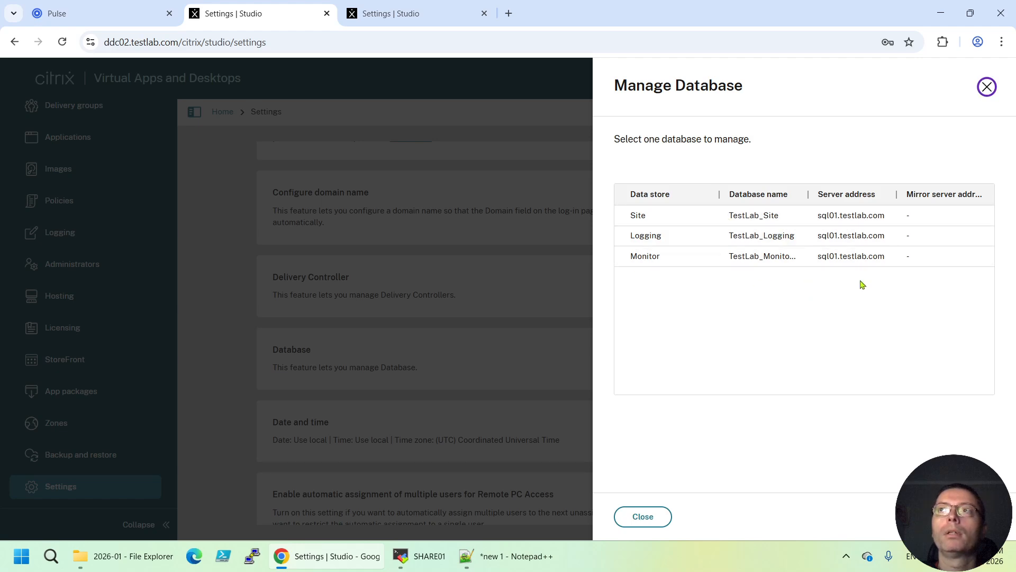
{"action": "left_click", "coordinate": [988, 88]}
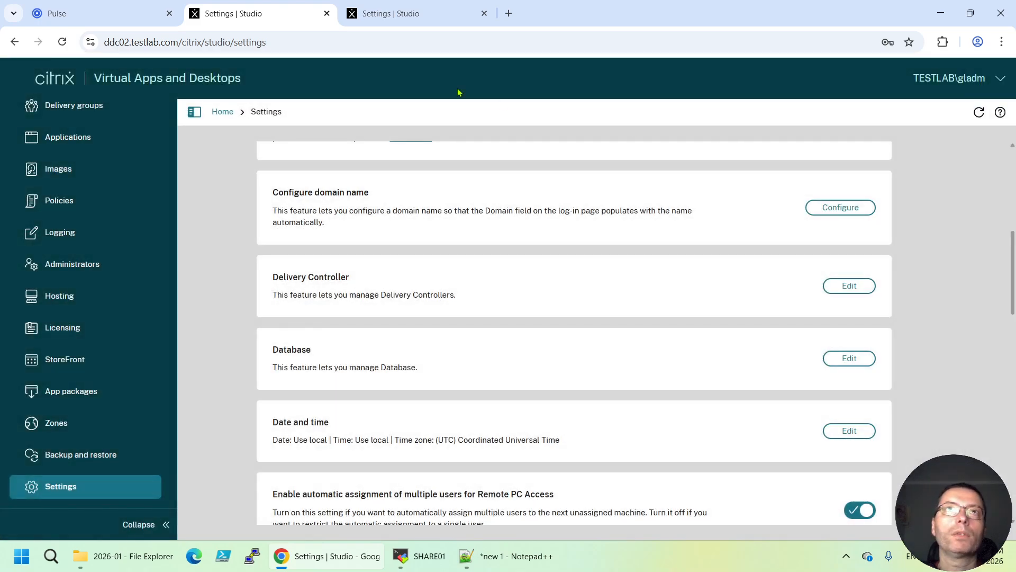
{"action": "left_click", "coordinate": [373, 16]}
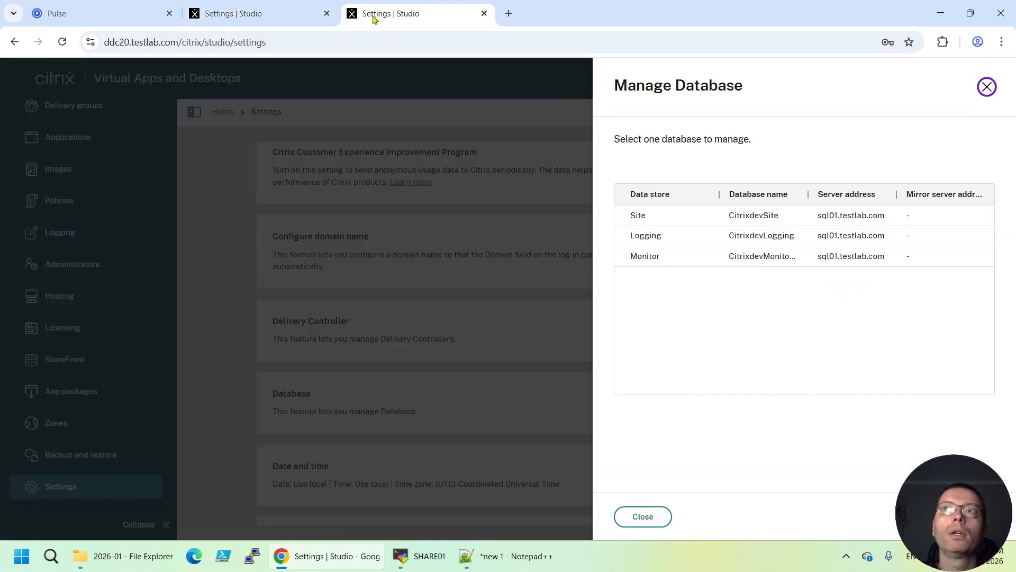
{"action": "left_click", "coordinate": [984, 90]}
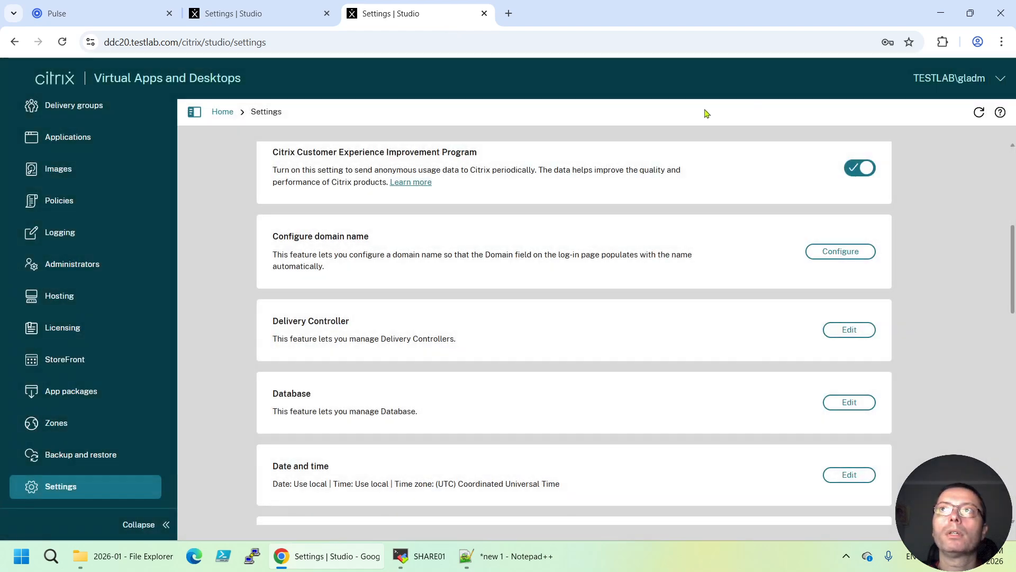
Step: Look up the Citrix Studio version on ddc02 and highlight the version information
{"action": "left_click", "coordinate": [253, 22]}
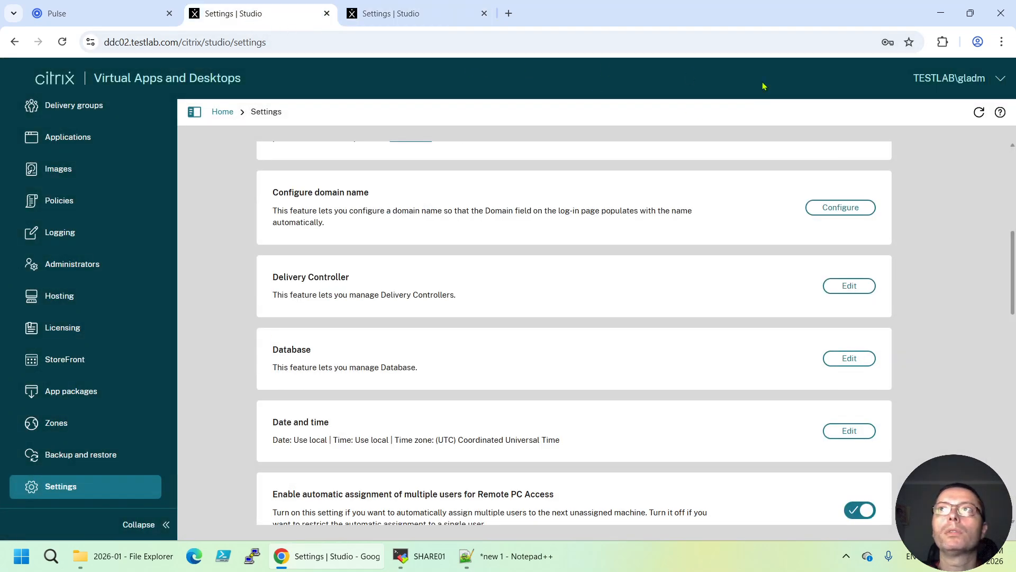
{"action": "left_click", "coordinate": [961, 84]}
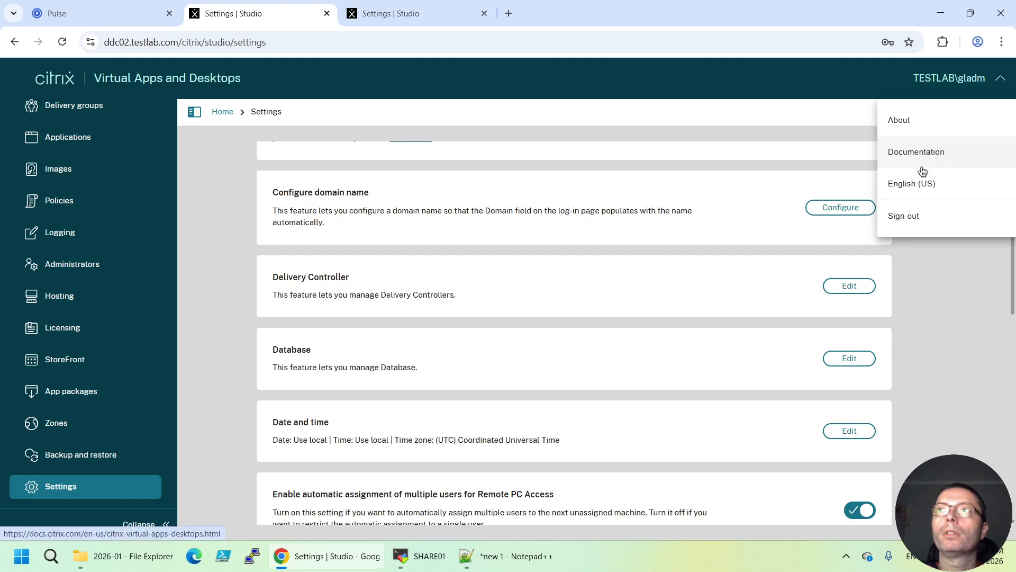
{"action": "left_click", "coordinate": [911, 123]}
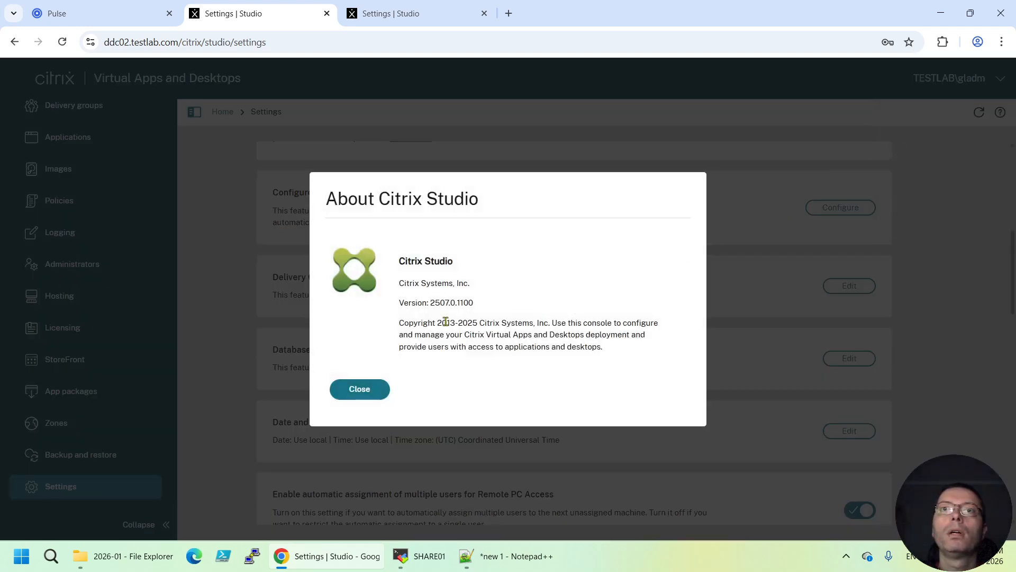
{"action": "left_click_drag", "start_coordinate": [473, 303], "coordinate": [385, 307]}
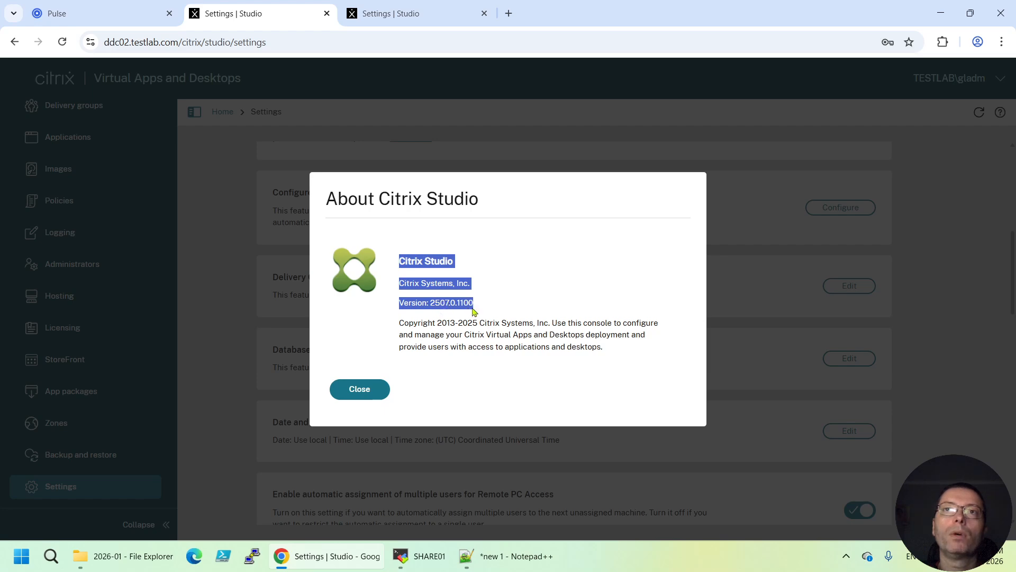
Step: Look up the Citrix Studio version on ddc20 for comparison, and close the product information
{"action": "left_click", "coordinate": [389, 13]}
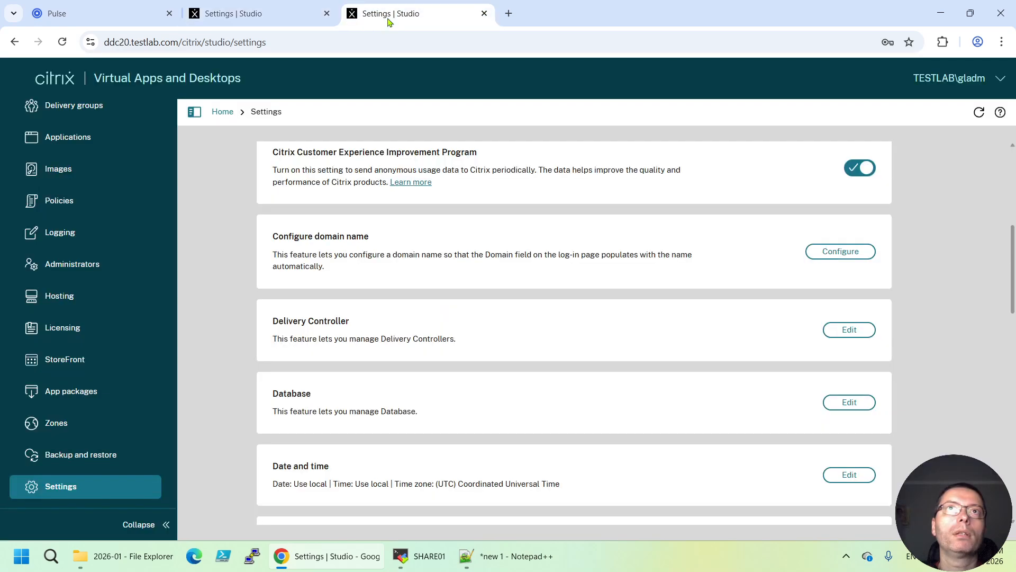
{"action": "left_click", "coordinate": [1000, 82]}
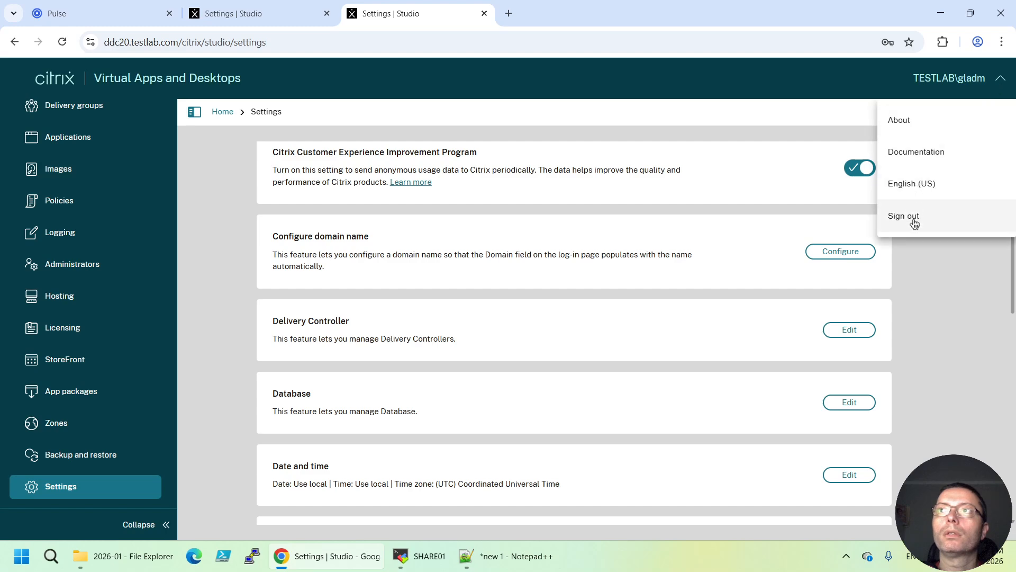
{"action": "left_click", "coordinate": [908, 123]}
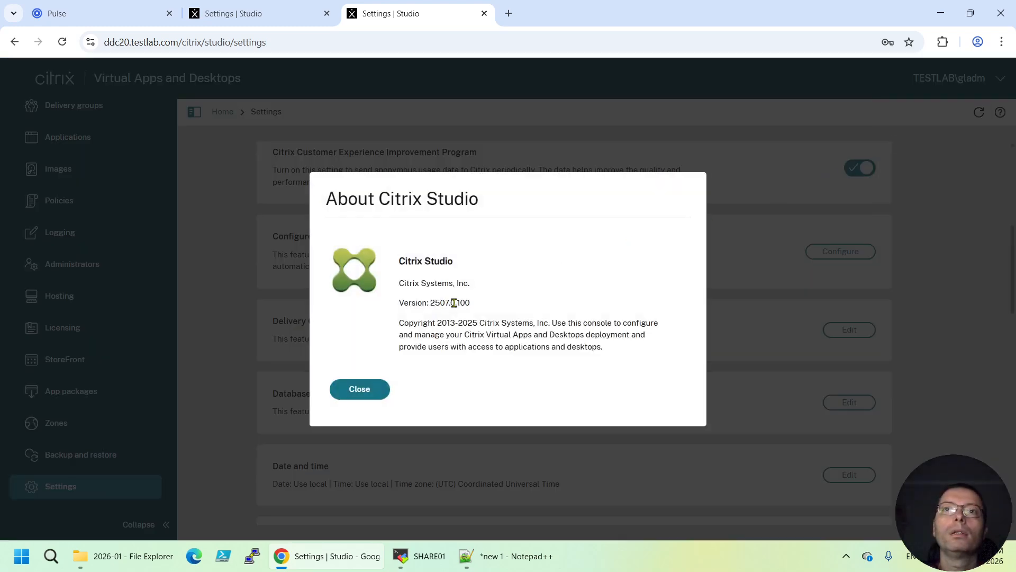
{"action": "mouse_move", "coordinate": [454, 303]}
{"action": "left_mouse_down"}
{"action": "mouse_move", "coordinate": [422, 302]}
{"action": "mouse_move", "coordinate": [461, 302]}
{"action": "left_mouse_up"}
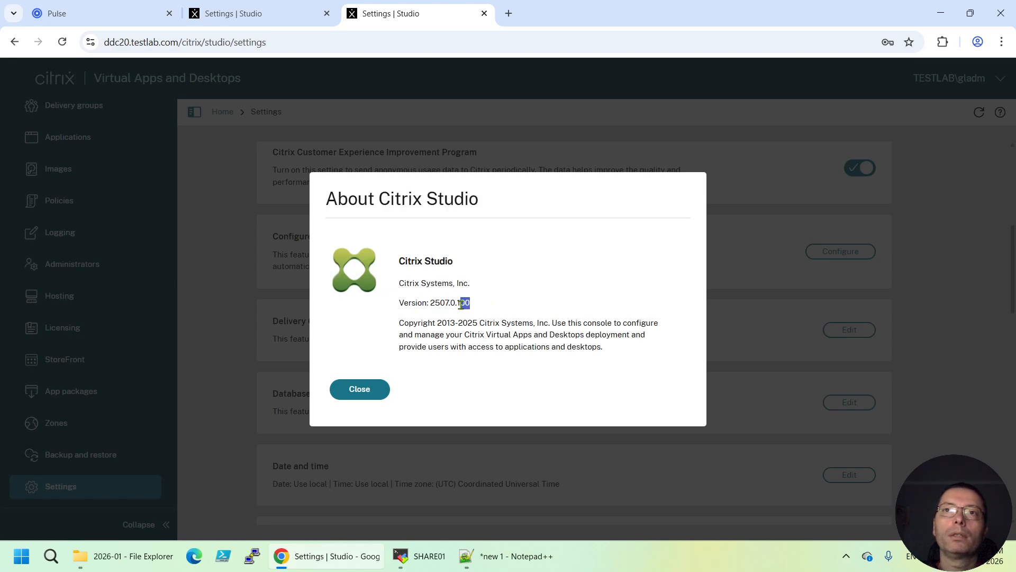
{"action": "left_click", "coordinate": [488, 307]}
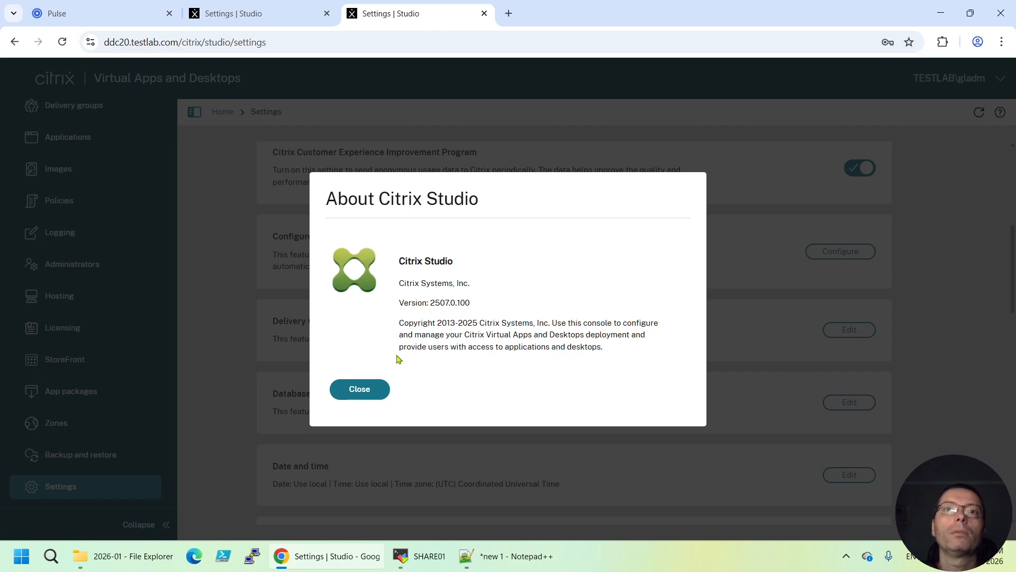
{"action": "left_click", "coordinate": [374, 396]}
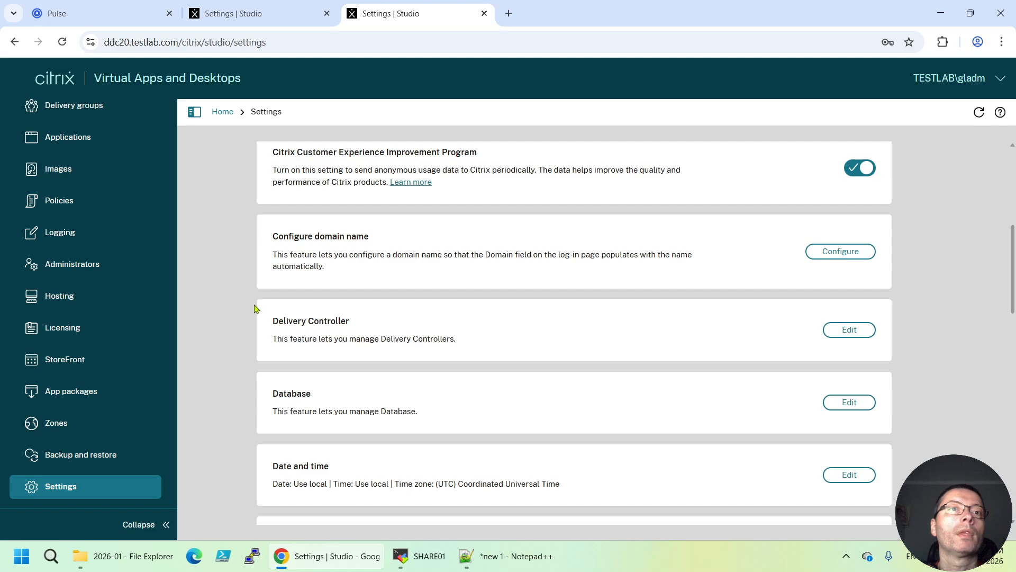